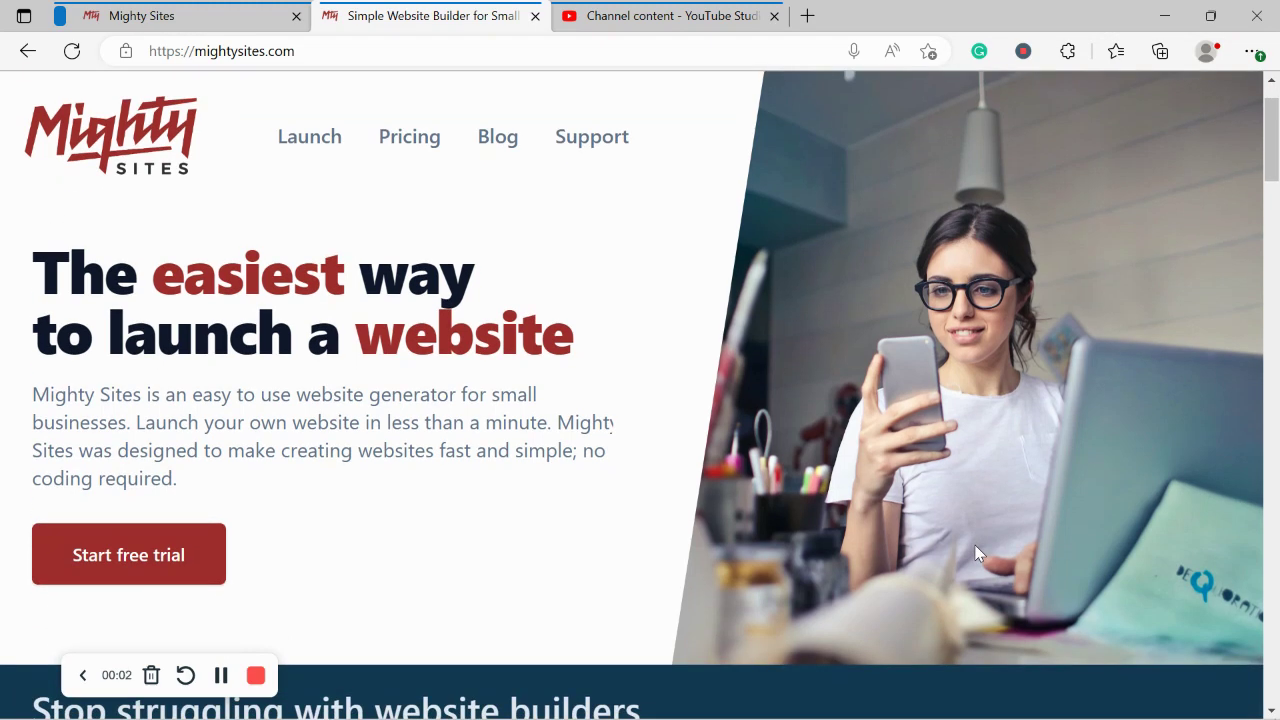
- Scroll through the one-page website information page, briefly highlighting its heading
{"action": "scroll", "coordinate": [979, 554], "scroll_direction": "down", "scroll_amount": 1}
{"action": "scroll", "coordinate": [978, 550], "scroll_direction": "down", "scroll_amount": 1}
{"action": "scroll", "coordinate": [976, 545], "scroll_direction": "down", "scroll_amount": 2}
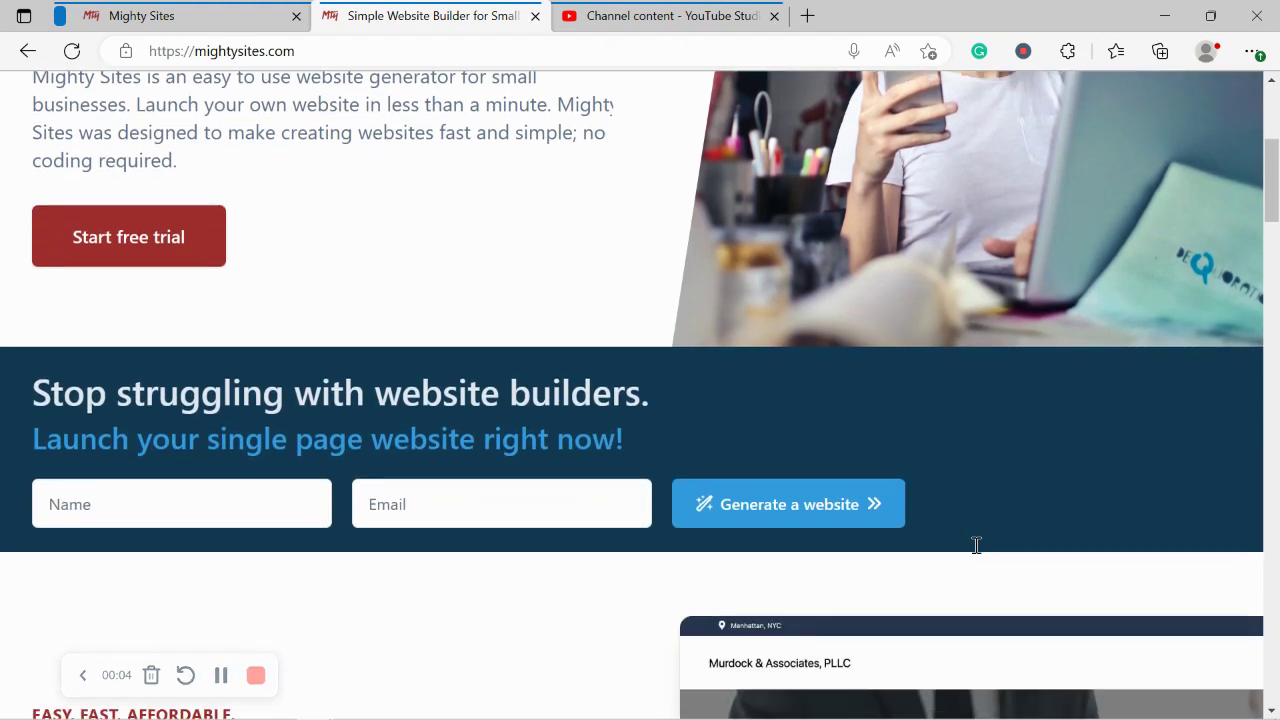
{"action": "scroll", "coordinate": [976, 545], "scroll_direction": "down", "scroll_amount": 1}
{"action": "scroll", "coordinate": [976, 547], "scroll_direction": "down", "scroll_amount": 1}
{"action": "scroll", "coordinate": [977, 550], "scroll_direction": "down", "scroll_amount": 1}
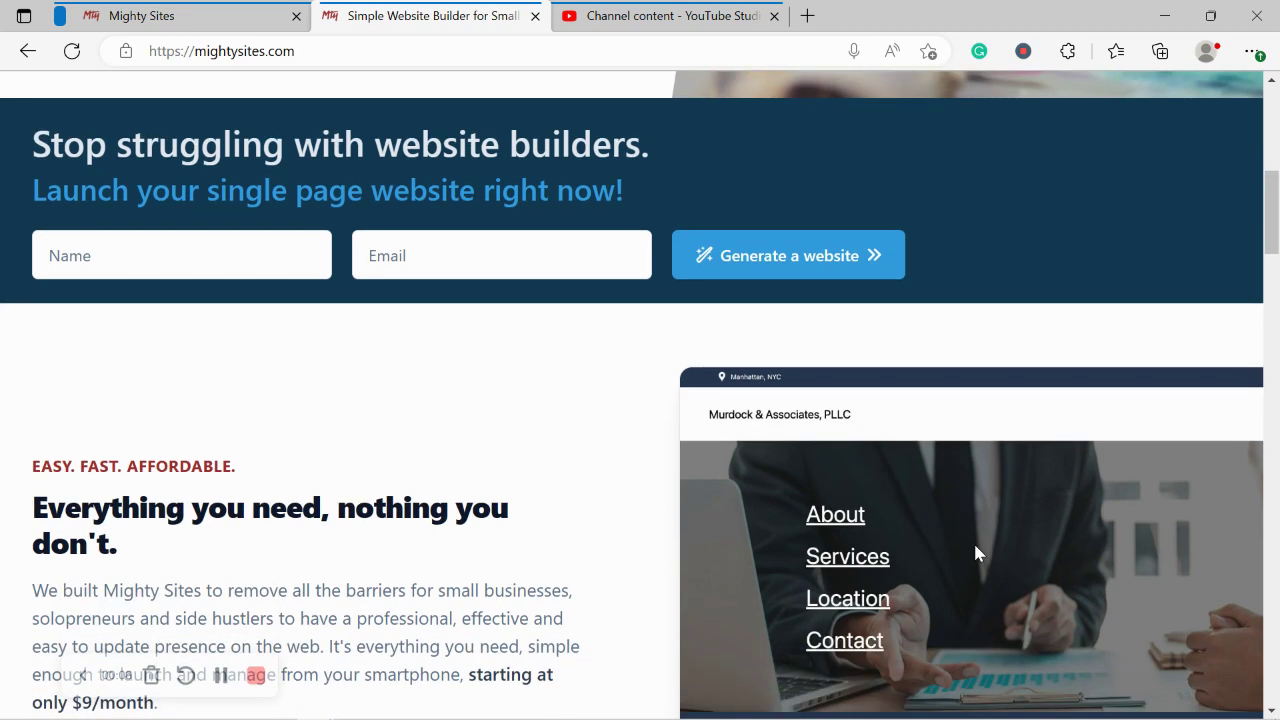
{"action": "scroll", "coordinate": [976, 548], "scroll_direction": "down", "scroll_amount": 1}
{"action": "scroll", "coordinate": [976, 548], "scroll_direction": "down", "scroll_amount": 1}
{"action": "scroll", "coordinate": [976, 548], "scroll_direction": "down", "scroll_amount": 1}
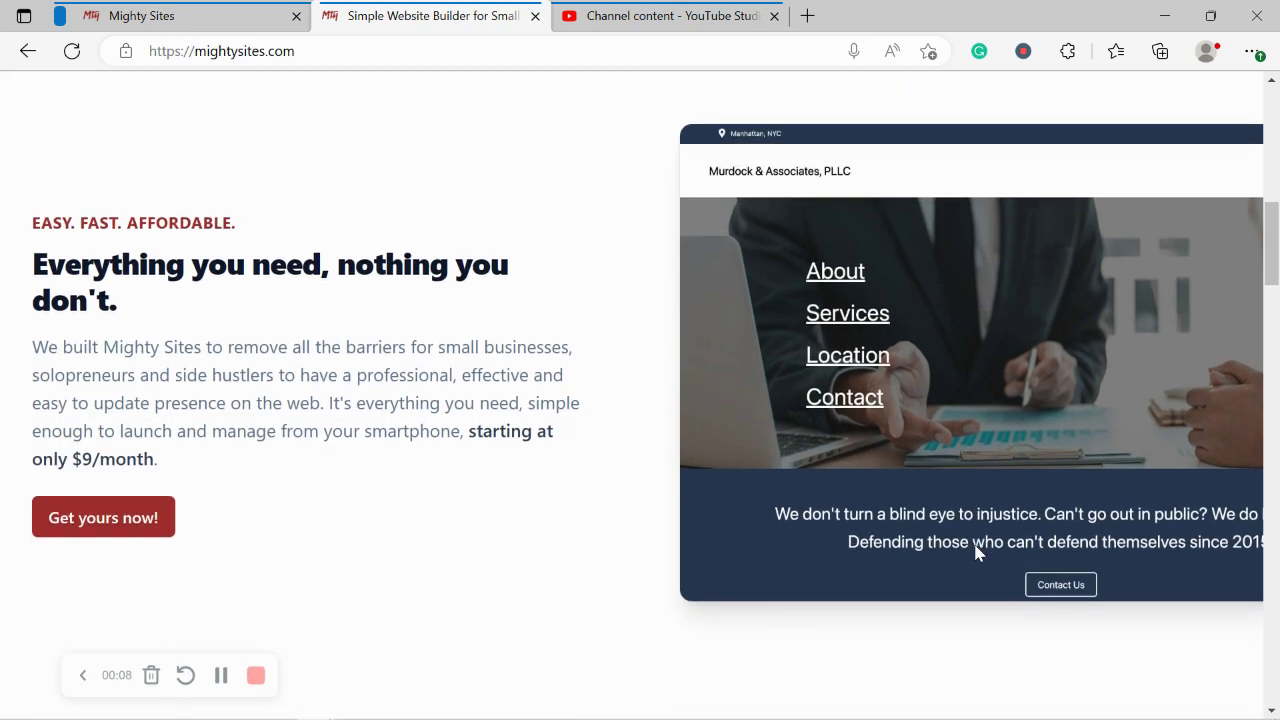
{"action": "scroll", "coordinate": [976, 551], "scroll_direction": "down", "scroll_amount": 1}
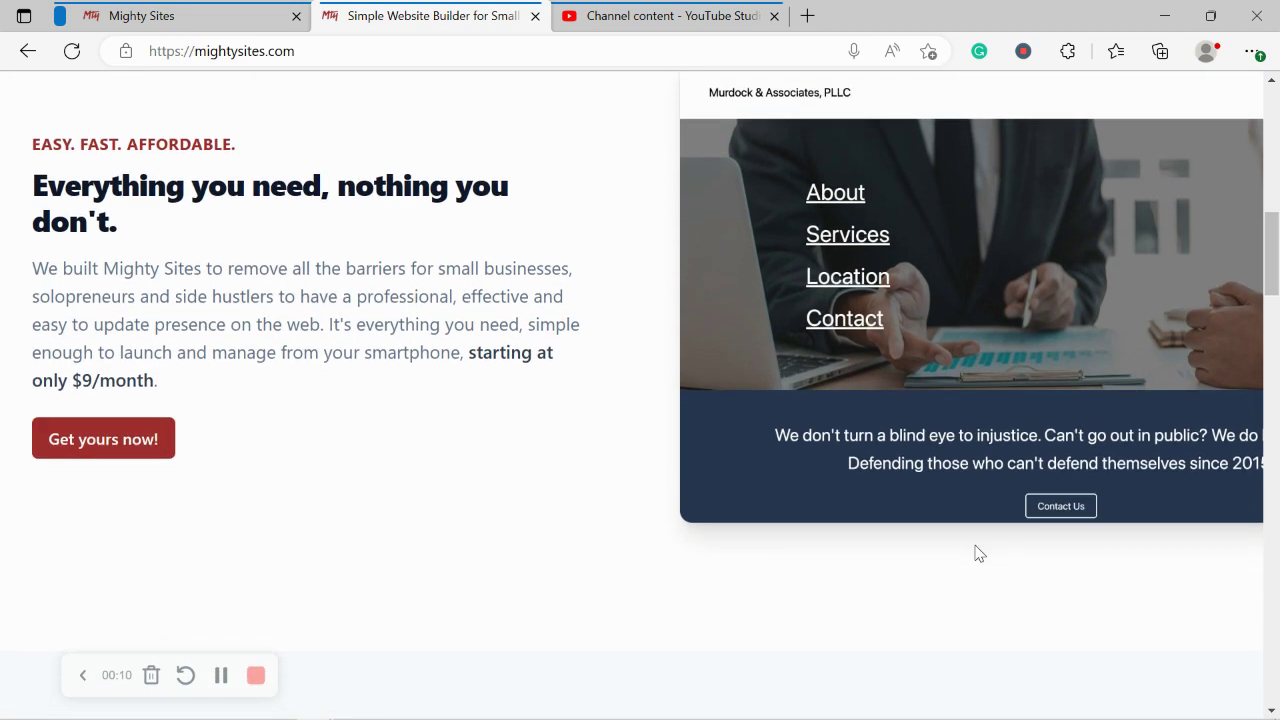
{"action": "scroll", "coordinate": [976, 551], "scroll_direction": "down", "scroll_amount": 1}
{"action": "scroll", "coordinate": [976, 551], "scroll_direction": "down", "scroll_amount": 1}
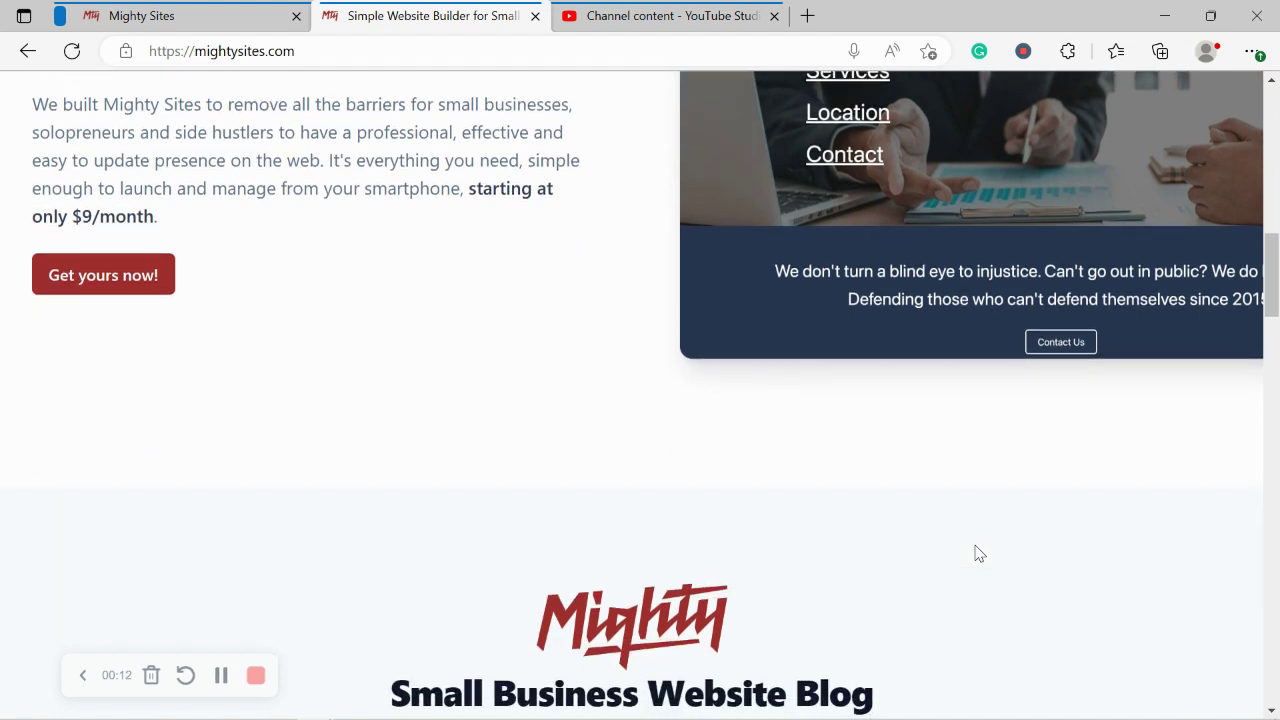
{"action": "scroll", "coordinate": [978, 553], "scroll_direction": "down", "scroll_amount": 1}
{"action": "scroll", "coordinate": [978, 553], "scroll_direction": "down", "scroll_amount": 2}
{"action": "scroll", "coordinate": [977, 553], "scroll_direction": "down", "scroll_amount": 1}
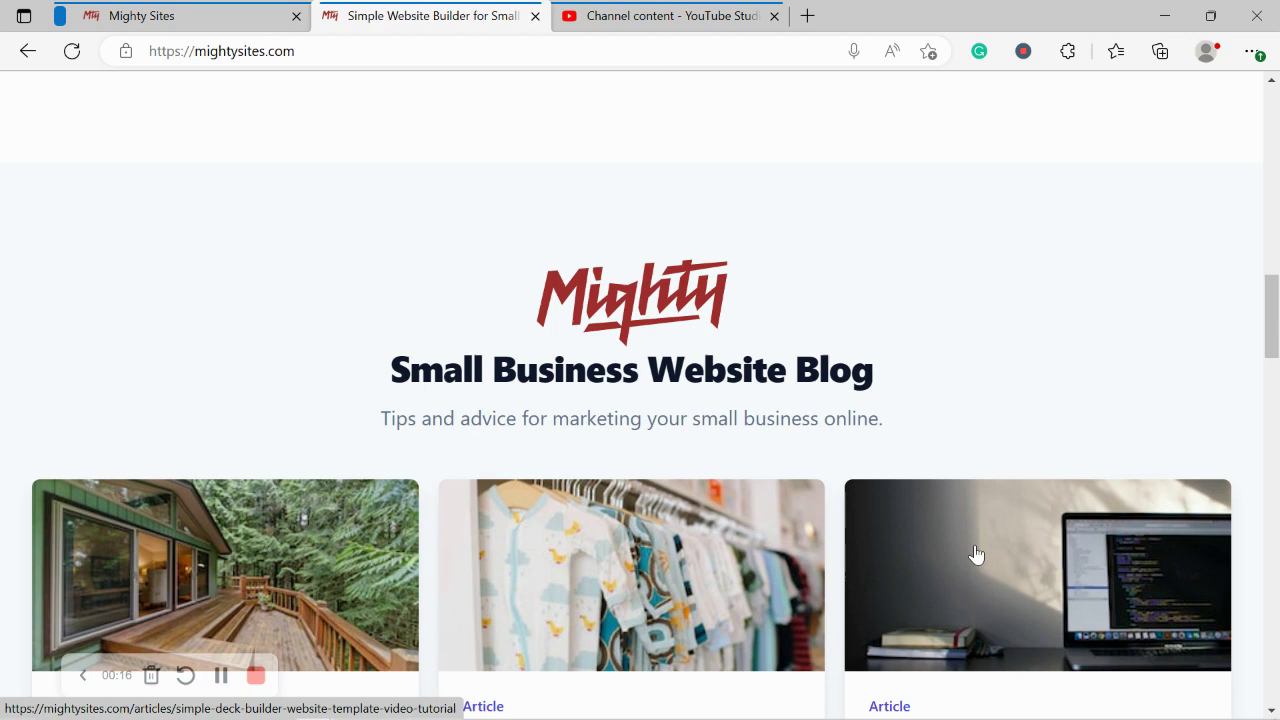
{"action": "scroll", "coordinate": [976, 553], "scroll_direction": "down", "scroll_amount": 1}
{"action": "scroll", "coordinate": [976, 553], "scroll_direction": "down", "scroll_amount": 1}
{"action": "scroll", "coordinate": [977, 553], "scroll_direction": "down", "scroll_amount": 1}
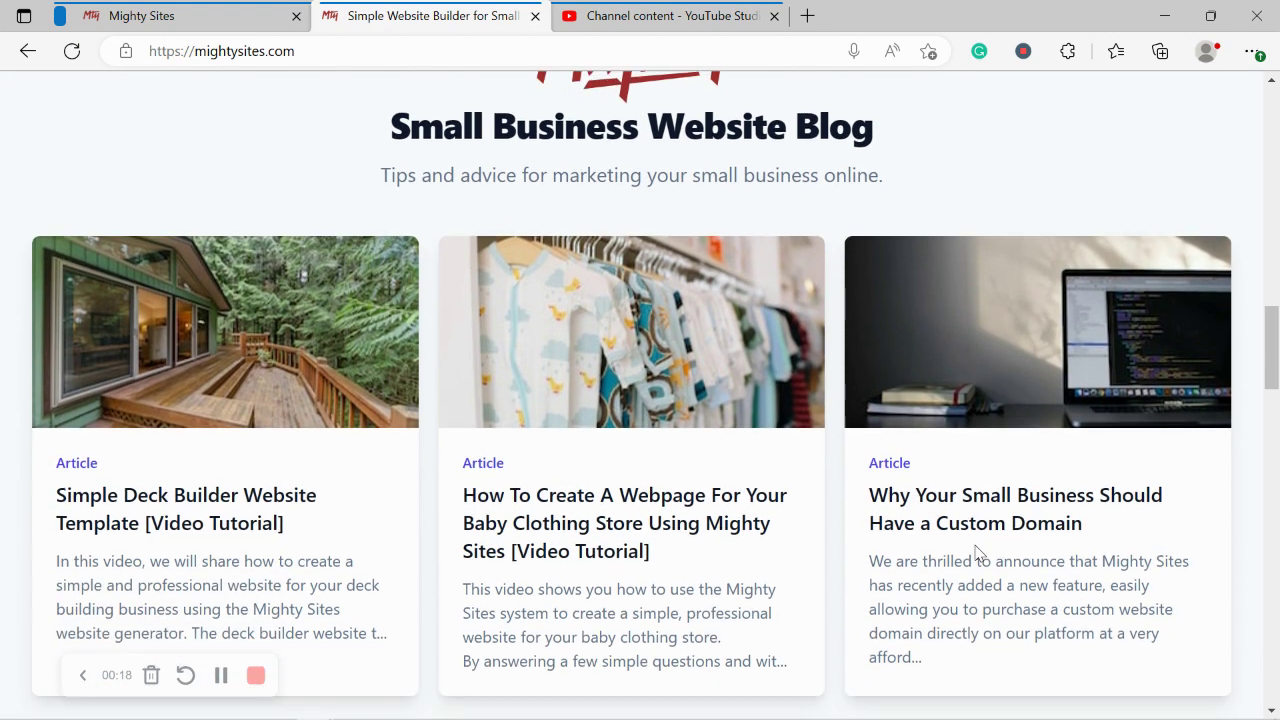
{"action": "scroll", "coordinate": [978, 553], "scroll_direction": "down", "scroll_amount": 2}
{"action": "scroll", "coordinate": [978, 553], "scroll_direction": "down", "scroll_amount": 2}
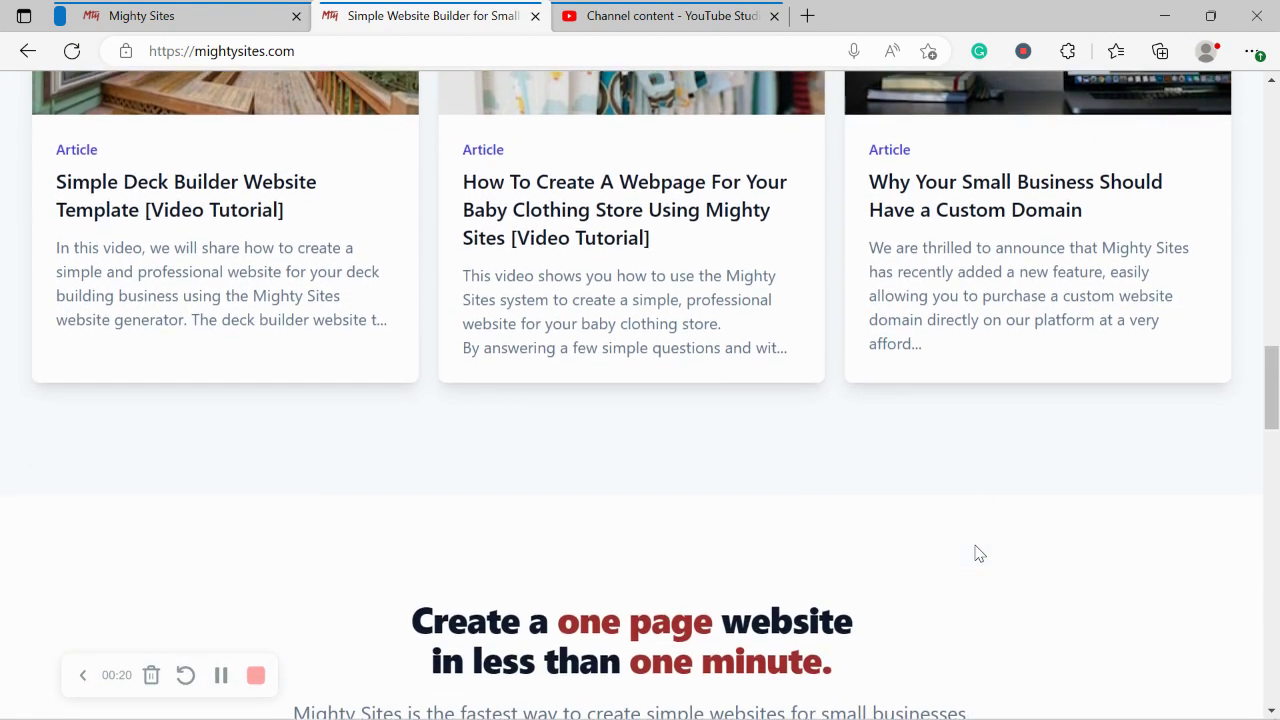
{"action": "scroll", "coordinate": [978, 553], "scroll_direction": "down", "scroll_amount": 1}
{"action": "scroll", "coordinate": [978, 553], "scroll_direction": "down", "scroll_amount": 1}
{"action": "scroll", "coordinate": [978, 553], "scroll_direction": "down", "scroll_amount": 1}
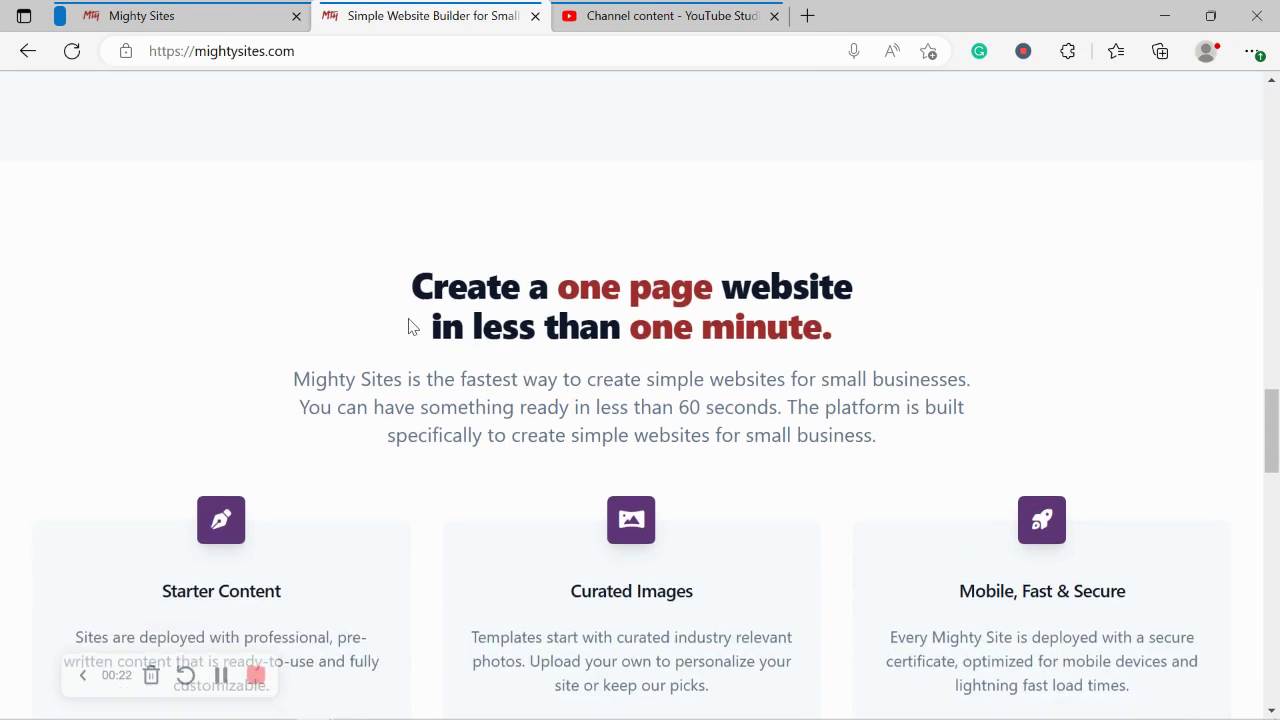
{"action": "left_click_drag", "start_coordinate": [353, 296], "coordinate": [866, 331]}
{"action": "left_click", "coordinate": [557, 383]}
{"action": "scroll", "coordinate": [557, 383], "scroll_direction": "down", "scroll_amount": 1}
{"action": "scroll", "coordinate": [557, 383], "scroll_direction": "up", "scroll_amount": 2}
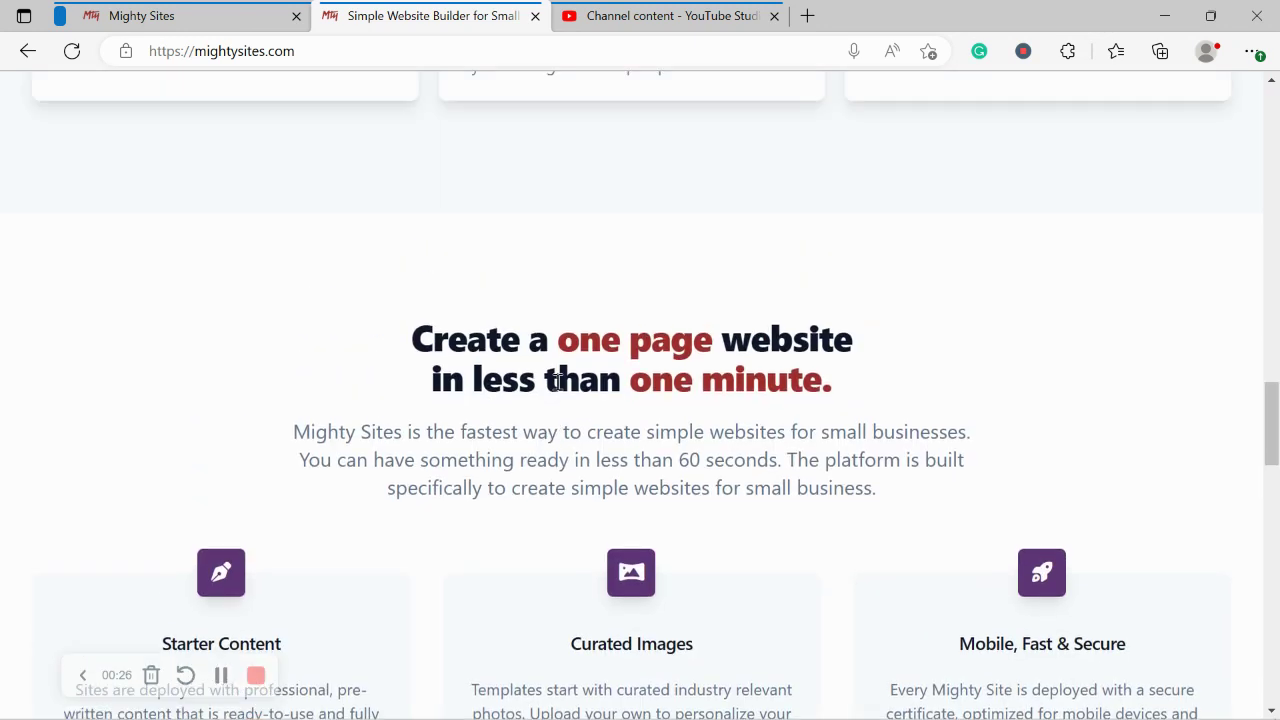
{"action": "scroll", "coordinate": [557, 383], "scroll_direction": "up", "scroll_amount": 2}
{"action": "scroll", "coordinate": [557, 389], "scroll_direction": "up", "scroll_amount": 1}
{"action": "scroll", "coordinate": [557, 389], "scroll_direction": "up", "scroll_amount": 1}
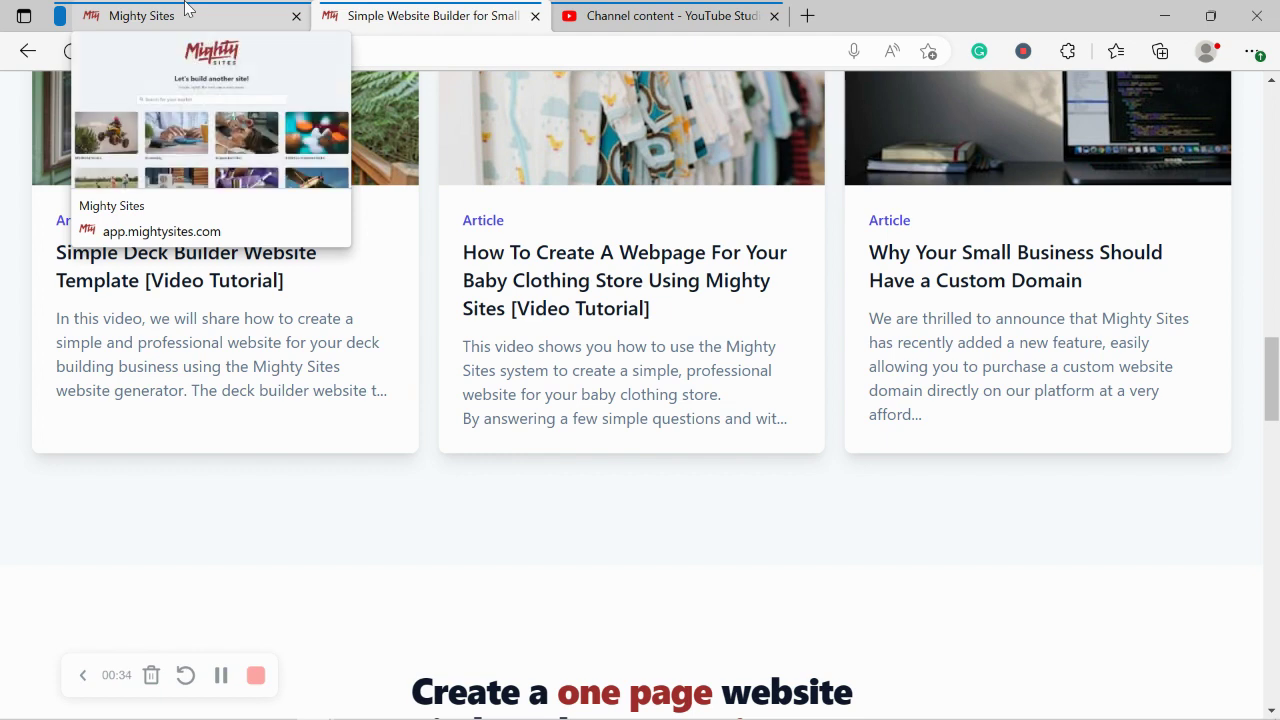
- On the Mighty Sites new-site page, browse the market cards and search markets for 'bubble'
{"action": "left_click", "coordinate": [185, 8]}
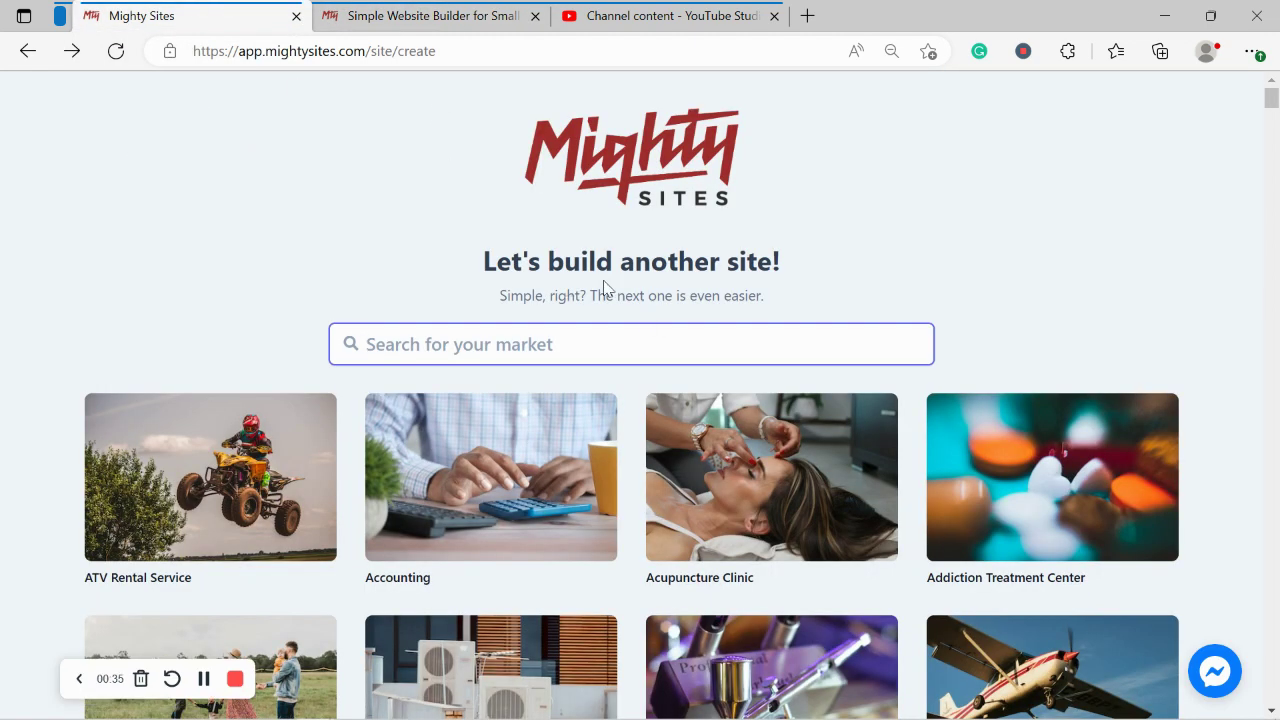
{"action": "left_click", "coordinate": [349, 254]}
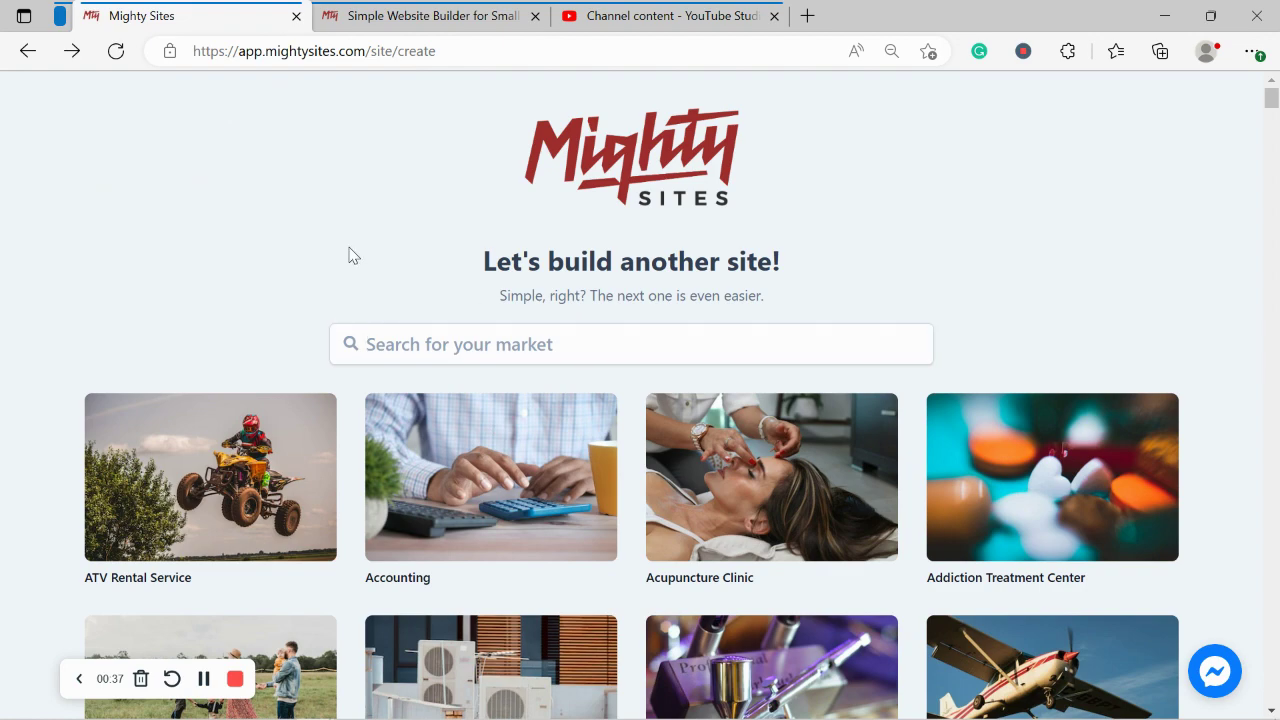
{"action": "scroll", "coordinate": [349, 254], "scroll_direction": "down", "scroll_amount": 2}
{"action": "scroll", "coordinate": [349, 254], "scroll_direction": "down", "scroll_amount": 1}
{"action": "scroll", "coordinate": [349, 254], "scroll_direction": "down", "scroll_amount": 1}
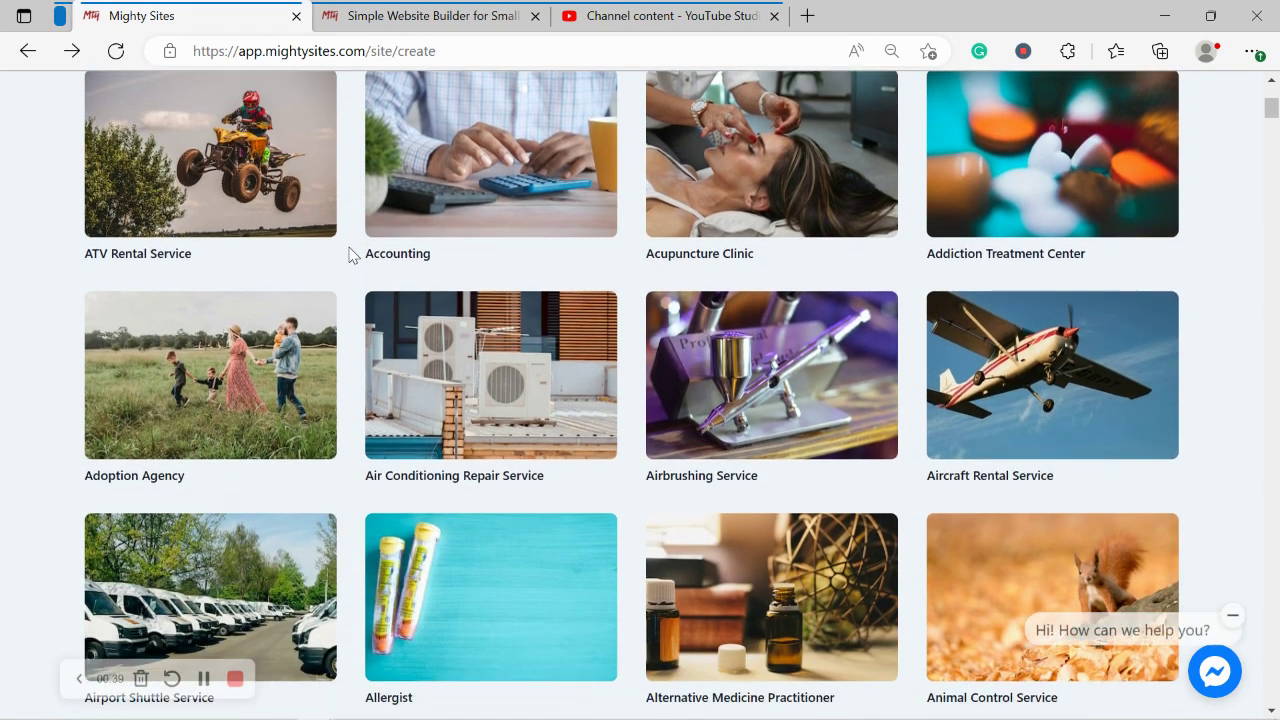
{"action": "scroll", "coordinate": [349, 254], "scroll_direction": "down", "scroll_amount": 1}
{"action": "scroll", "coordinate": [349, 254], "scroll_direction": "down", "scroll_amount": 1}
{"action": "scroll", "coordinate": [349, 254], "scroll_direction": "down", "scroll_amount": 1}
{"action": "scroll", "coordinate": [349, 254], "scroll_direction": "down", "scroll_amount": 1}
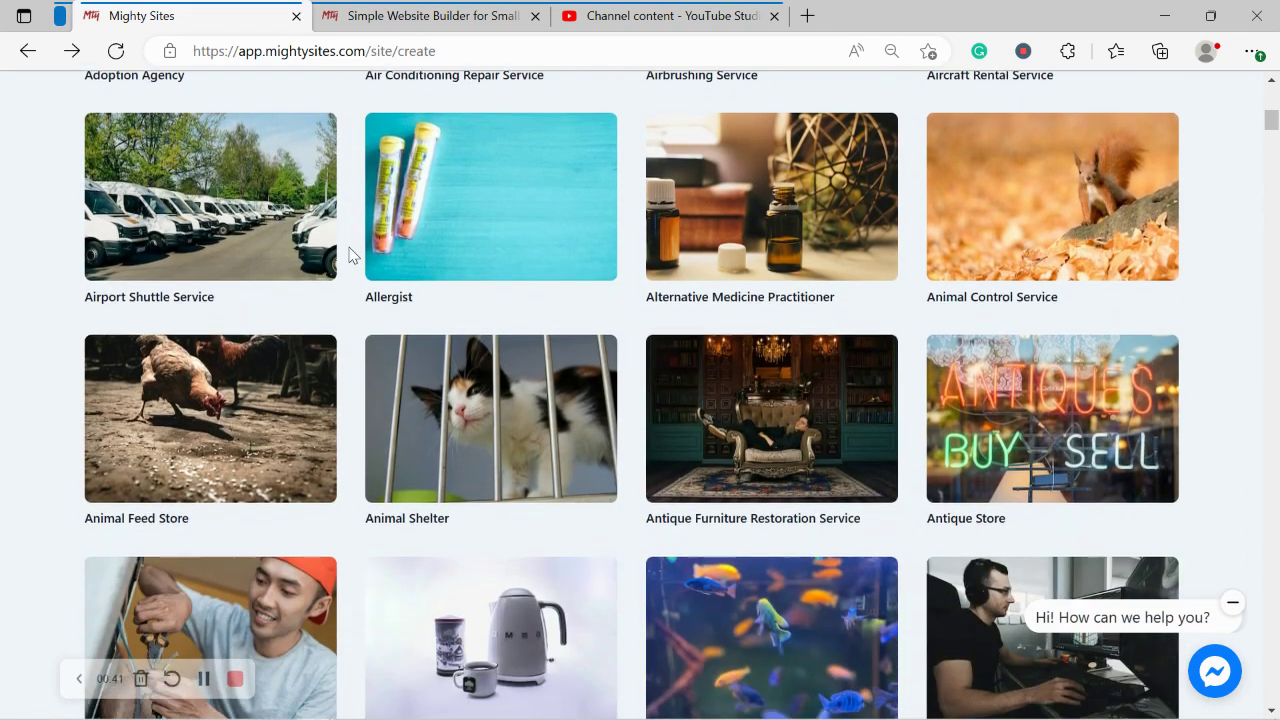
{"action": "scroll", "coordinate": [349, 254], "scroll_direction": "down", "scroll_amount": 1}
{"action": "scroll", "coordinate": [349, 254], "scroll_direction": "down", "scroll_amount": 1}
{"action": "scroll", "coordinate": [349, 254], "scroll_direction": "down", "scroll_amount": 1}
{"action": "scroll", "coordinate": [349, 254], "scroll_direction": "down", "scroll_amount": 1}
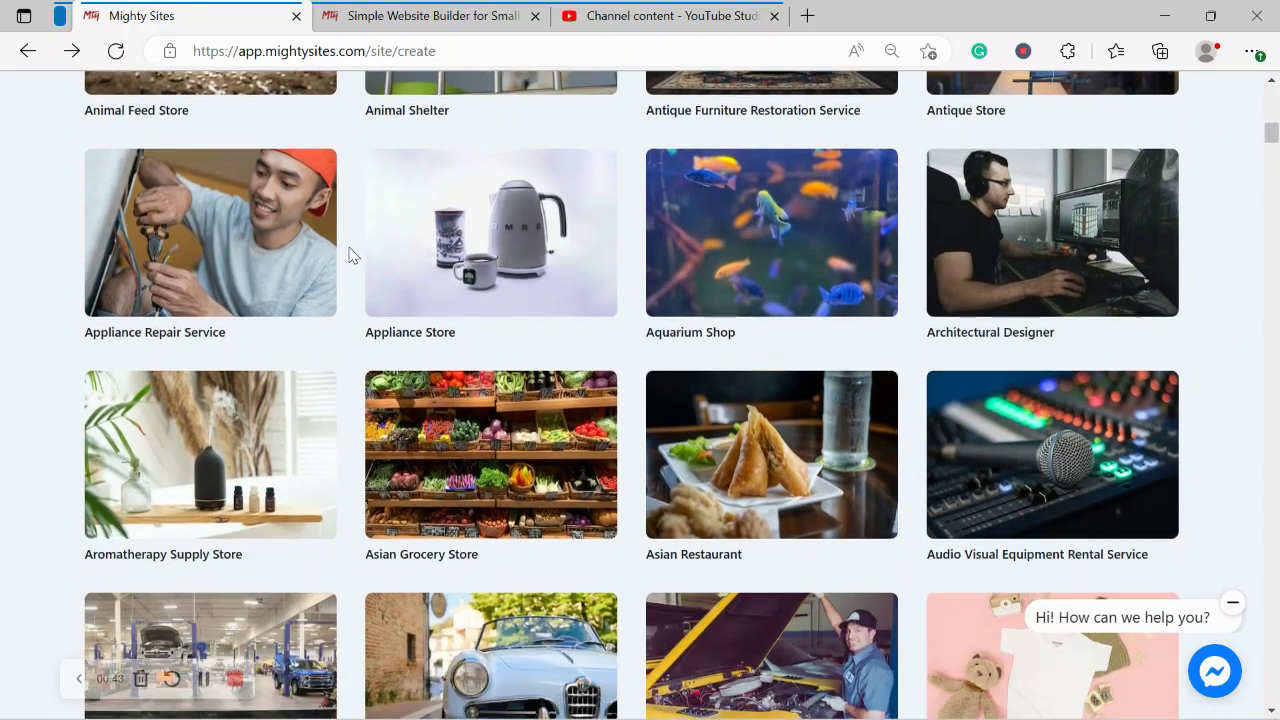
{"action": "scroll", "coordinate": [349, 254], "scroll_direction": "down", "scroll_amount": 1}
{"action": "scroll", "coordinate": [349, 254], "scroll_direction": "up", "scroll_amount": 2}
{"action": "scroll", "coordinate": [349, 254], "scroll_direction": "up", "scroll_amount": 2}
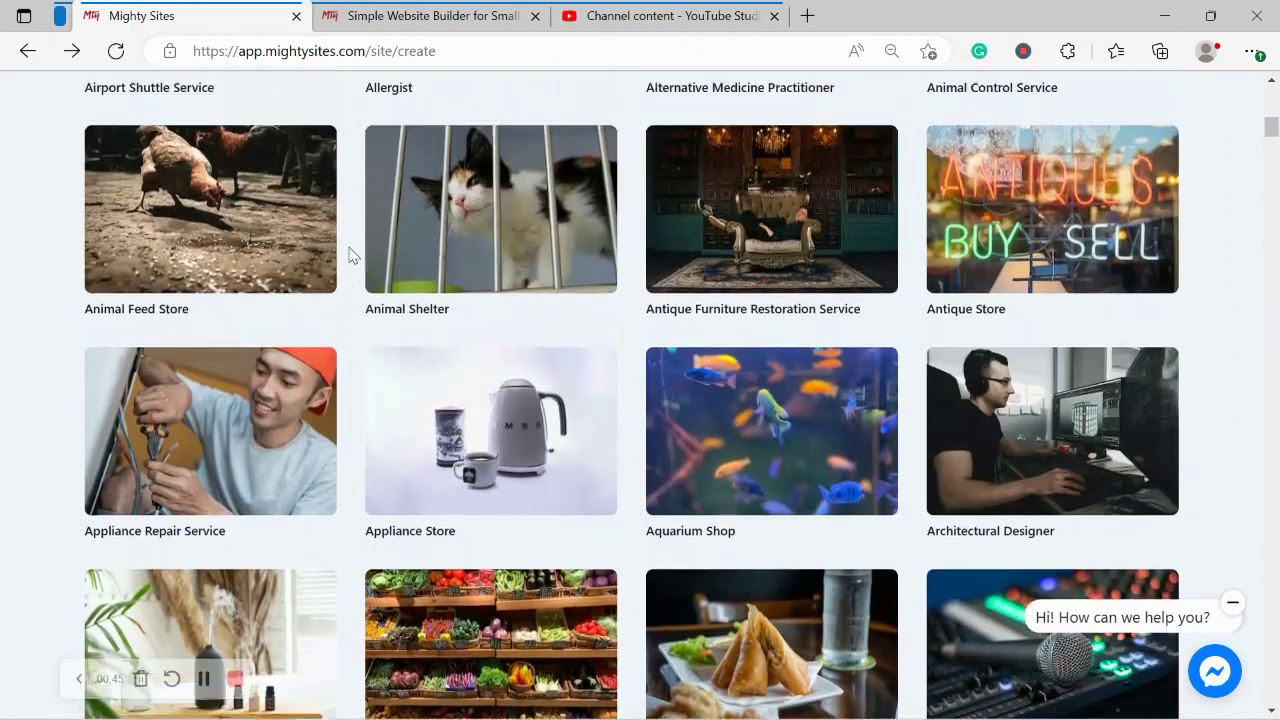
{"action": "scroll", "coordinate": [349, 254], "scroll_direction": "up", "scroll_amount": 2}
{"action": "scroll", "coordinate": [349, 254], "scroll_direction": "up", "scroll_amount": 2}
{"action": "scroll", "coordinate": [349, 254], "scroll_direction": "up", "scroll_amount": 2}
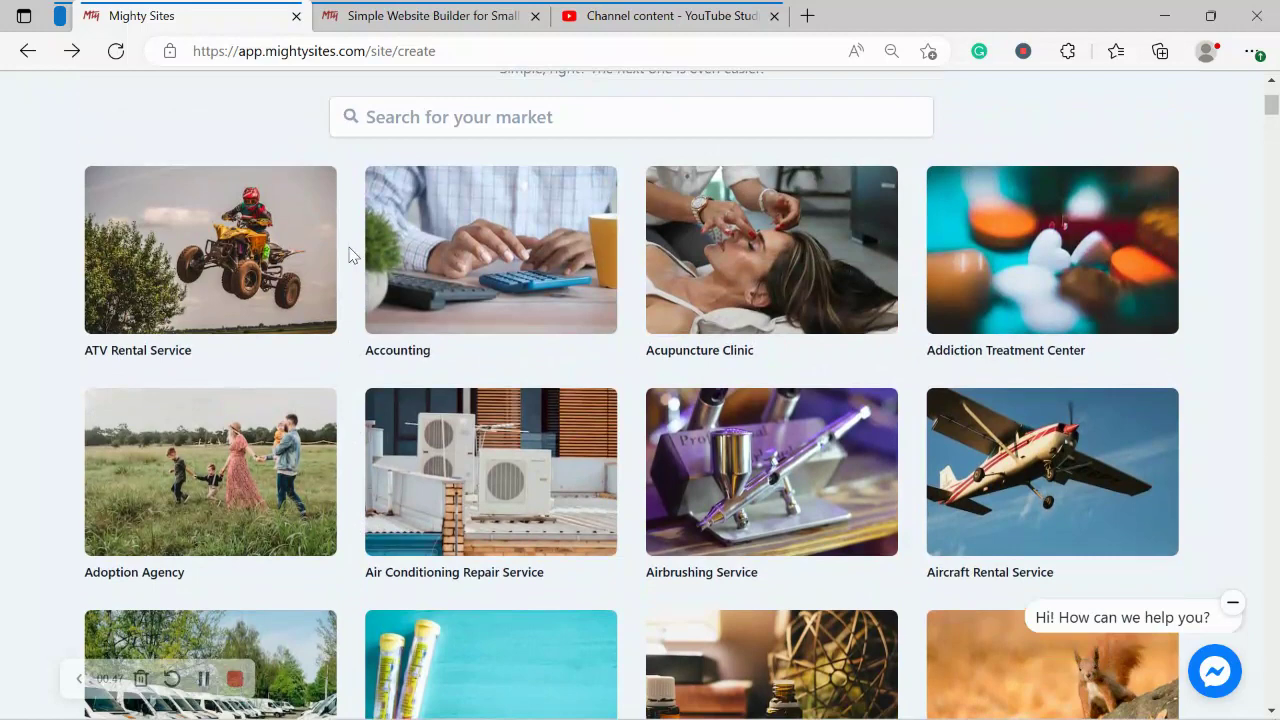
{"action": "scroll", "coordinate": [349, 254], "scroll_direction": "up", "scroll_amount": 2}
{"action": "left_click", "coordinate": [467, 258]}
{"action": "type", "text": "bubble"}
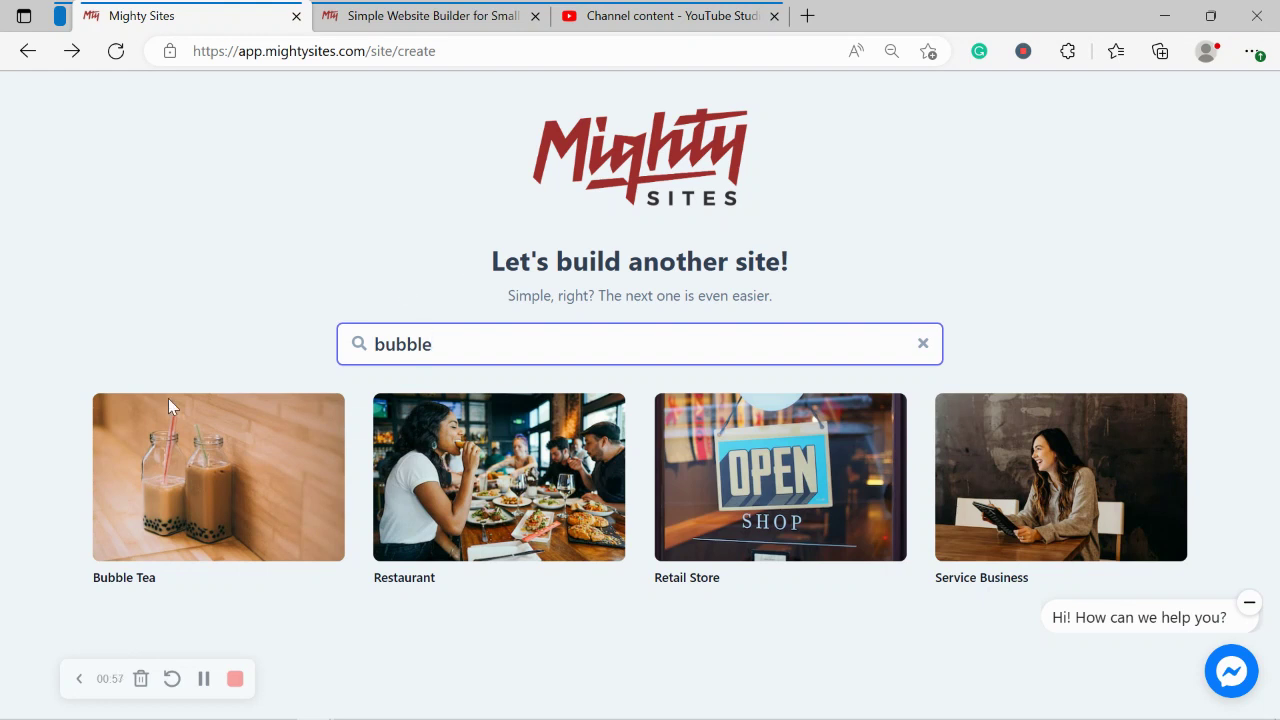
- Choose the Bubble Tea template and enter company 'Rochelle's Bubble Tea', city Denver, state Colorado
{"action": "left_click", "coordinate": [193, 549]}
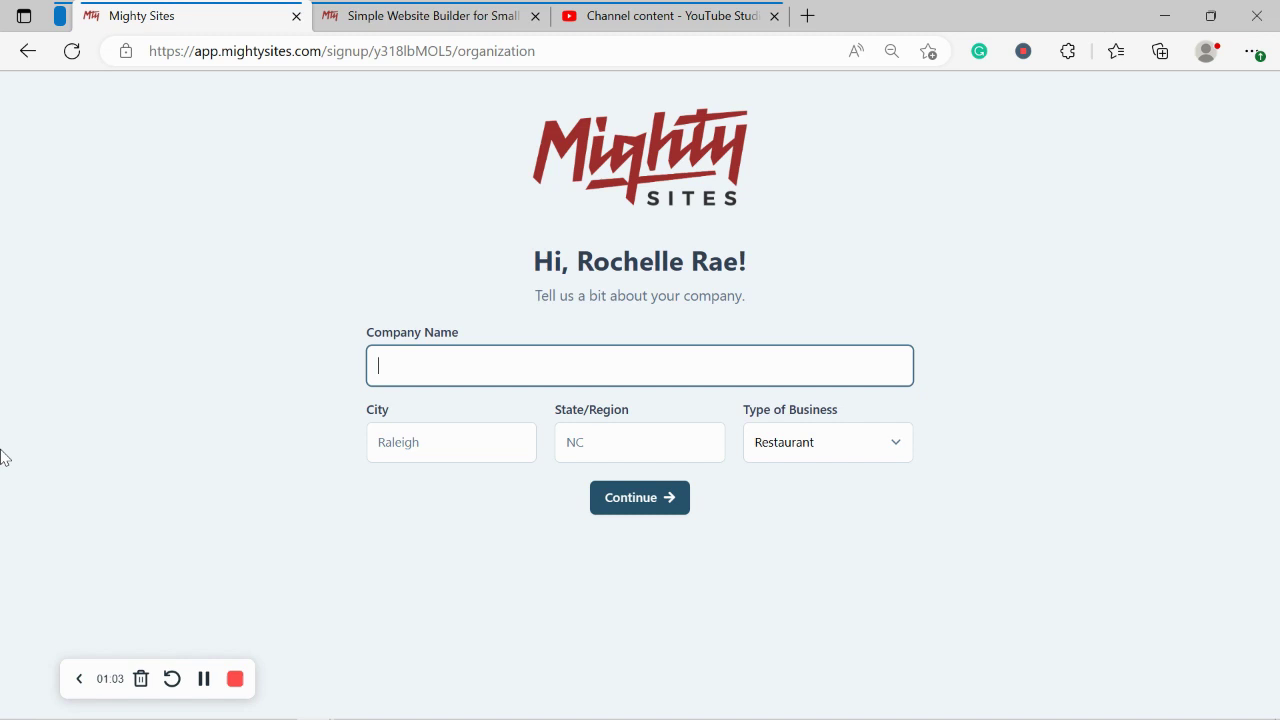
{"action": "type", "text": "Rochel"}
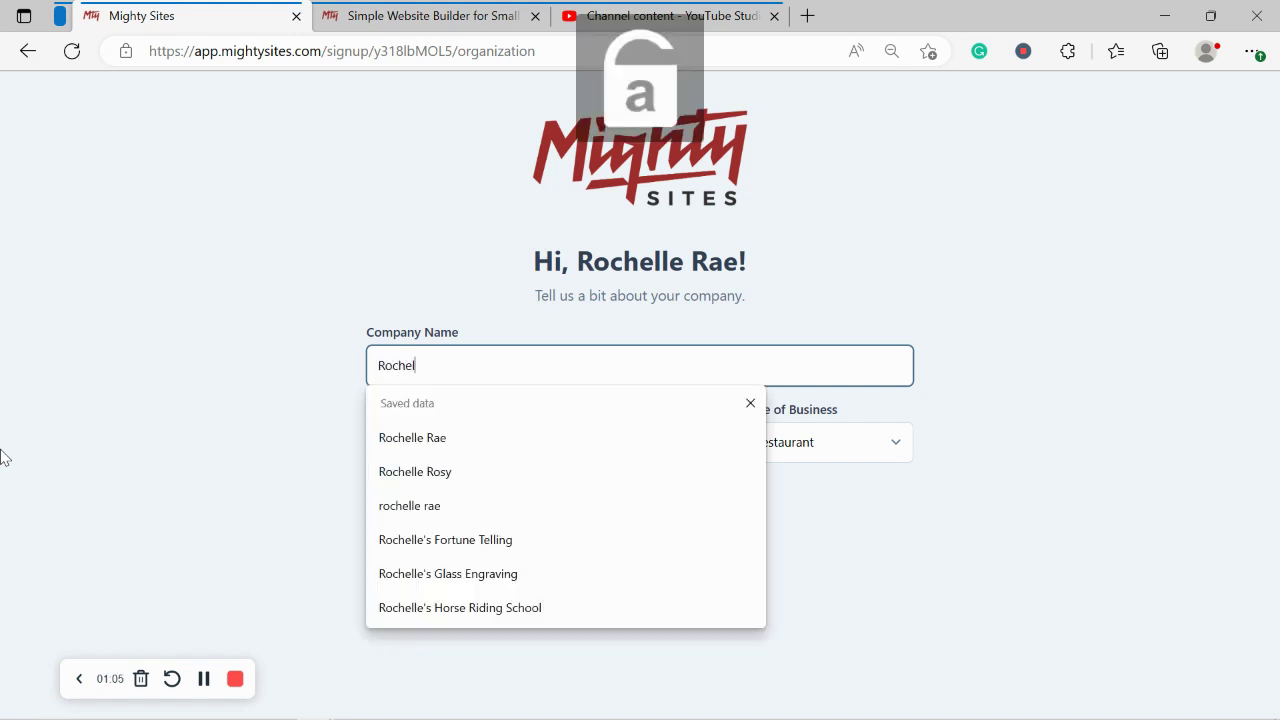
{"action": "type", "text": "le's Bubble"}
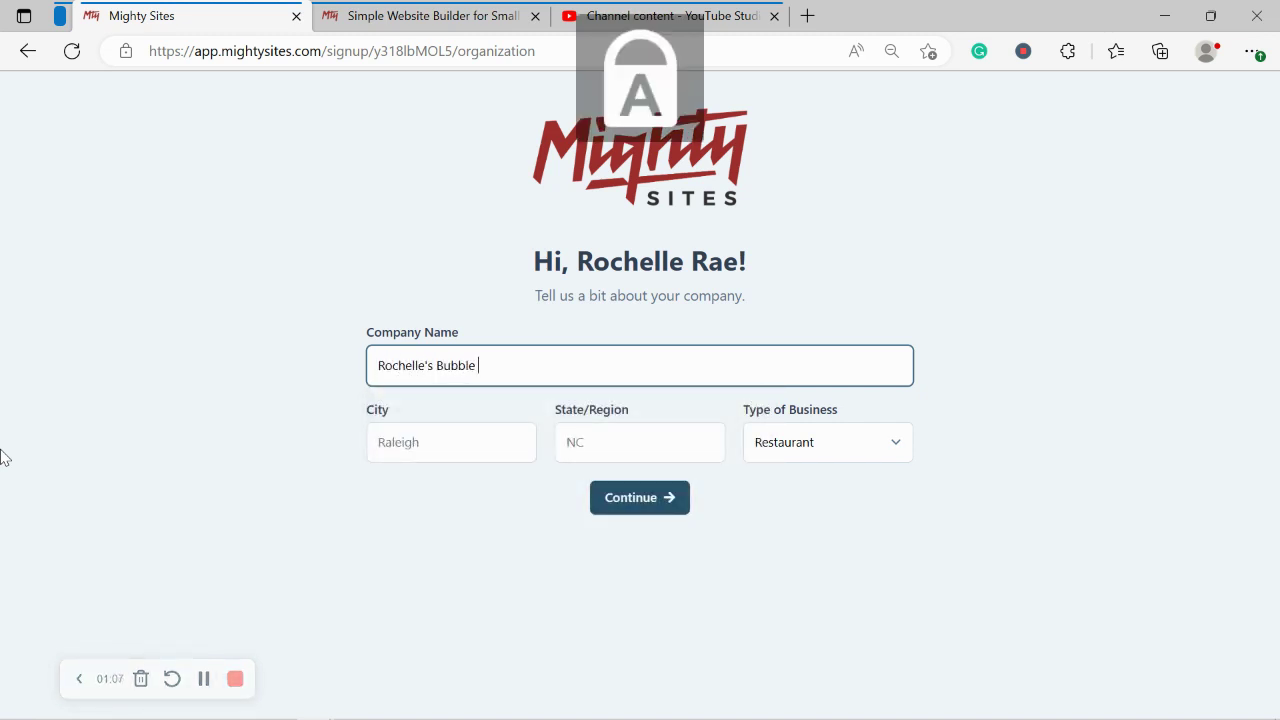
{"action": "type", "text": " Tea"}
{"action": "left_click", "coordinate": [486, 440]}
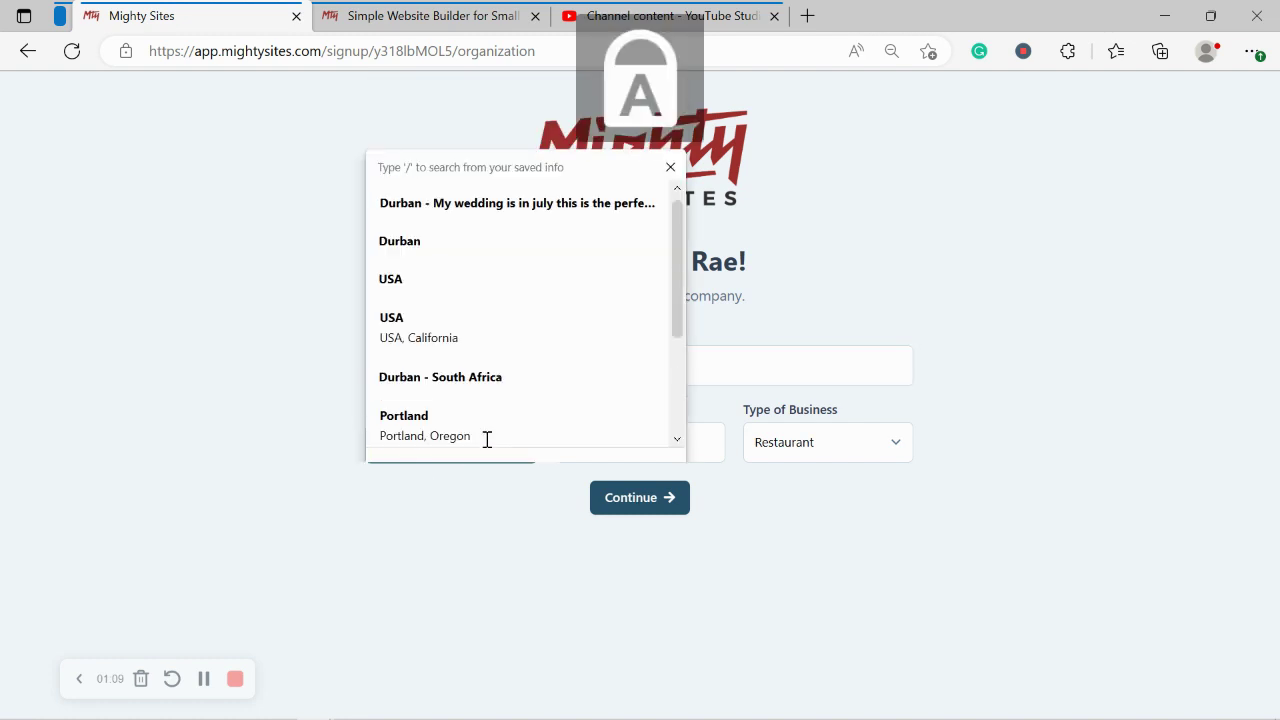
{"action": "type", "text": "Denver"}
{"action": "left_click", "coordinate": [615, 442]}
{"action": "type", "text": "C"}
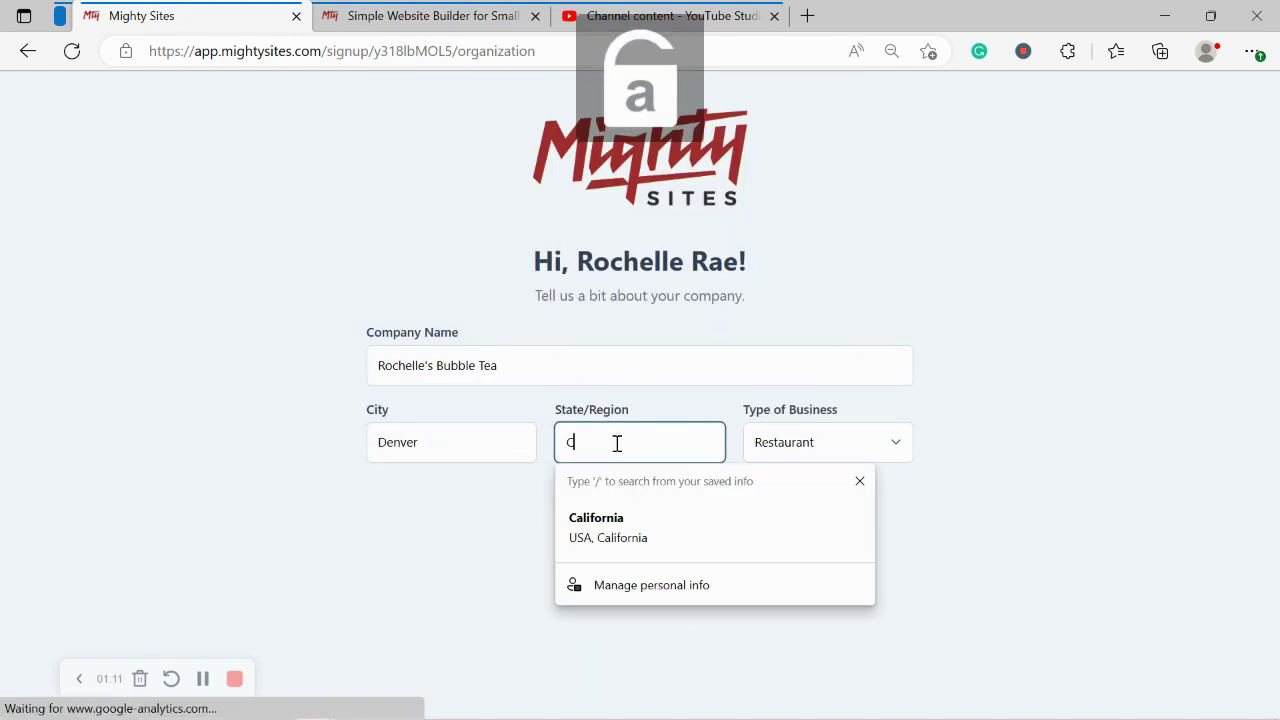
{"action": "type", "text": "olorado"}
{"action": "left_click", "coordinate": [1064, 463]}
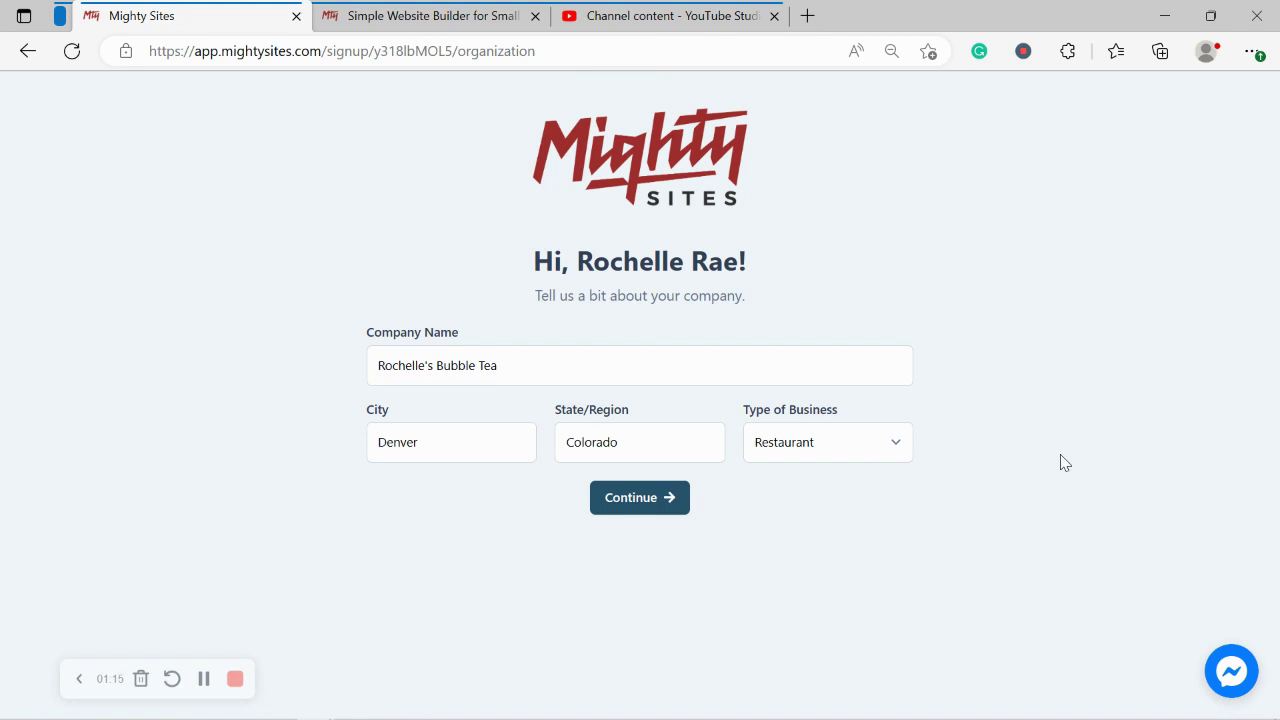
- Set the type of business to Retail and continue
{"action": "left_click", "coordinate": [832, 446]}
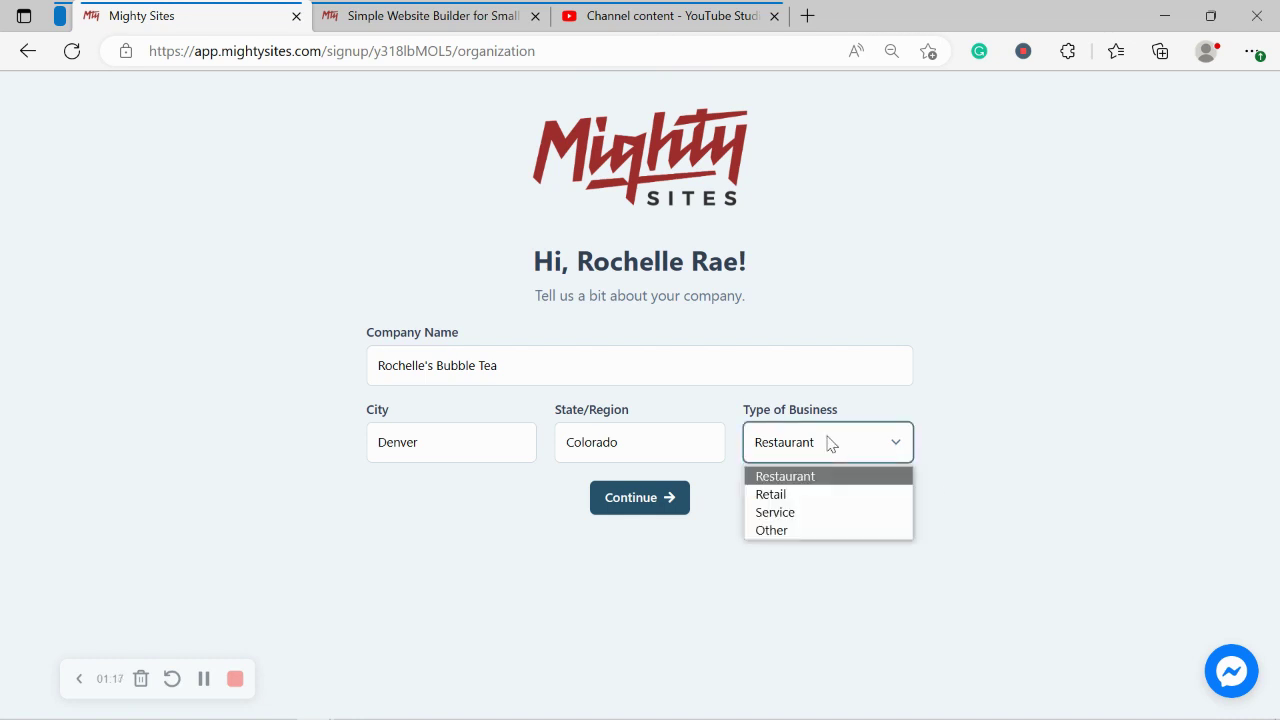
{"action": "left_click", "coordinate": [811, 494]}
{"action": "left_click", "coordinate": [630, 497]}
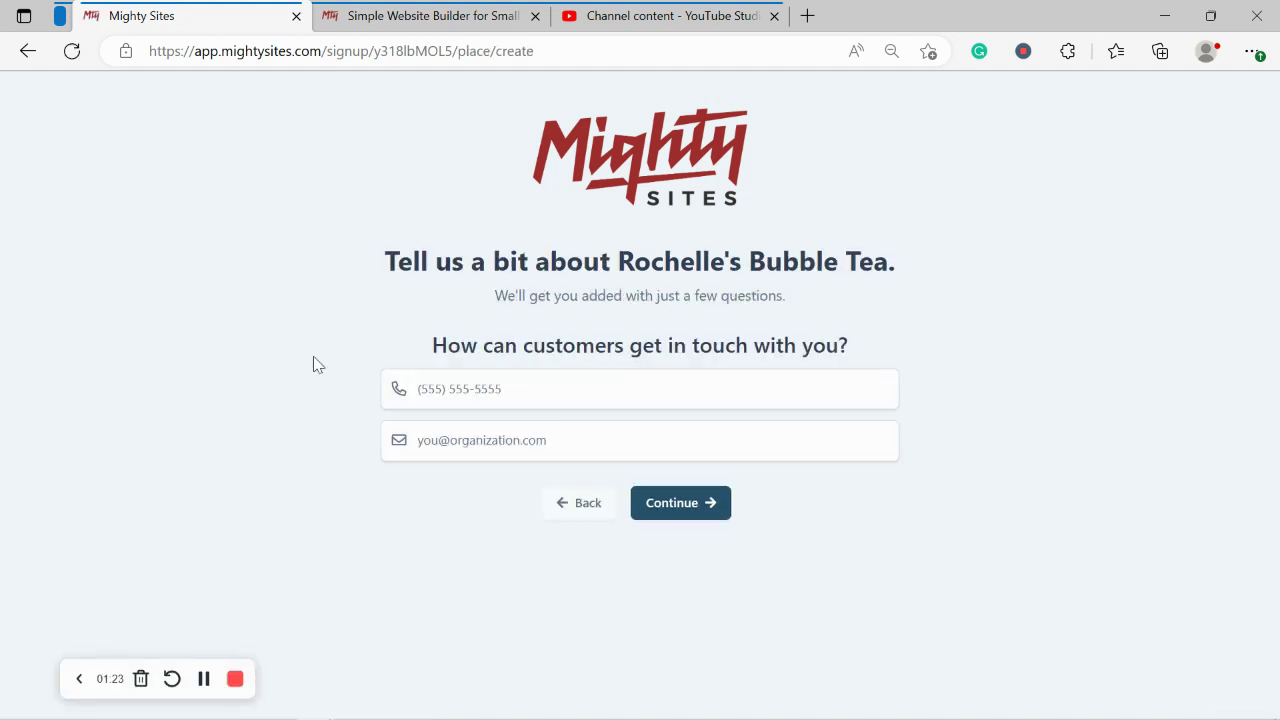
- Enter the shop's customer phone number and contact e-mail, and submit the contact details
{"action": "left_click", "coordinate": [564, 387]}
{"action": "type", "text": "59"}
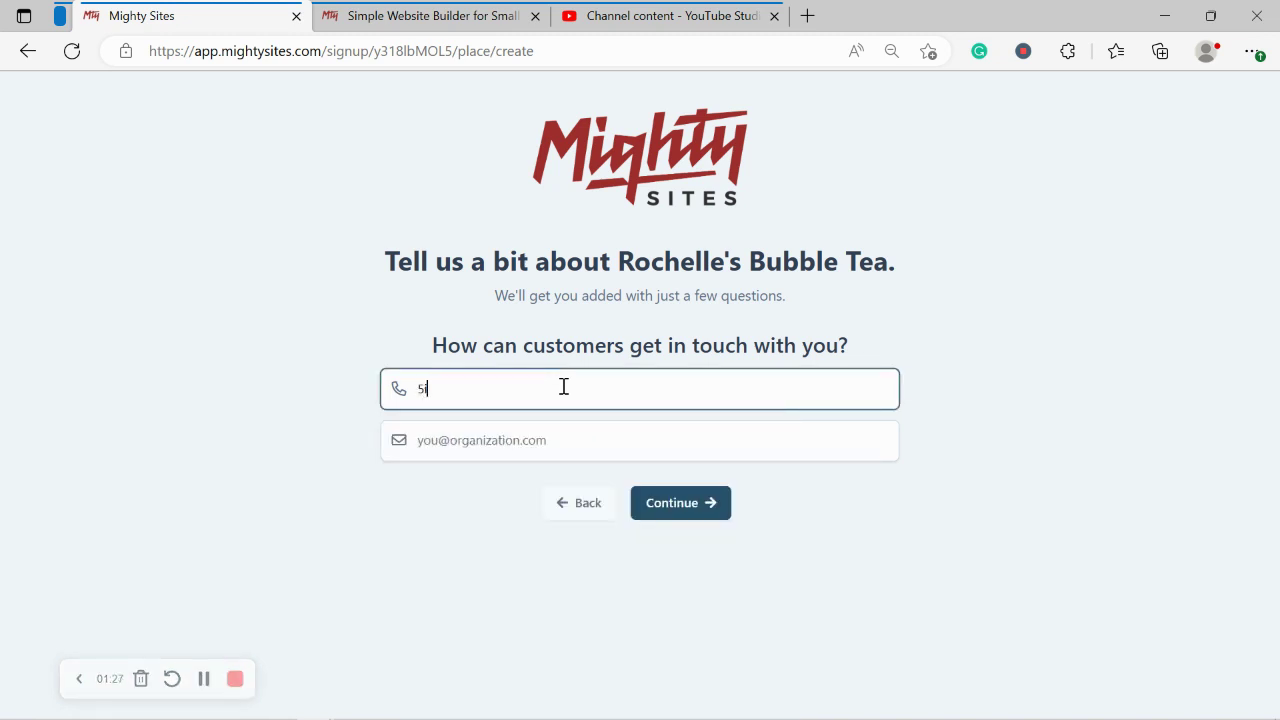
{"action": "type", "text": "5-4943"}
{"action": "left_click", "coordinate": [598, 439]}
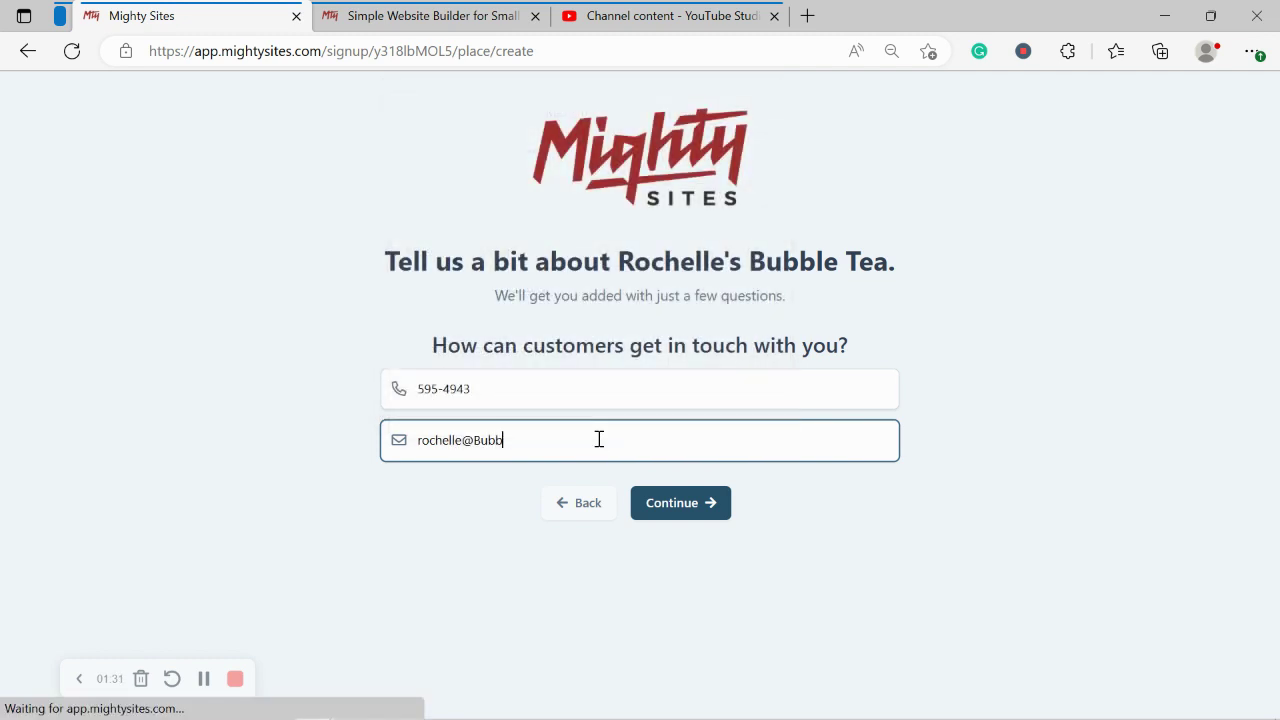
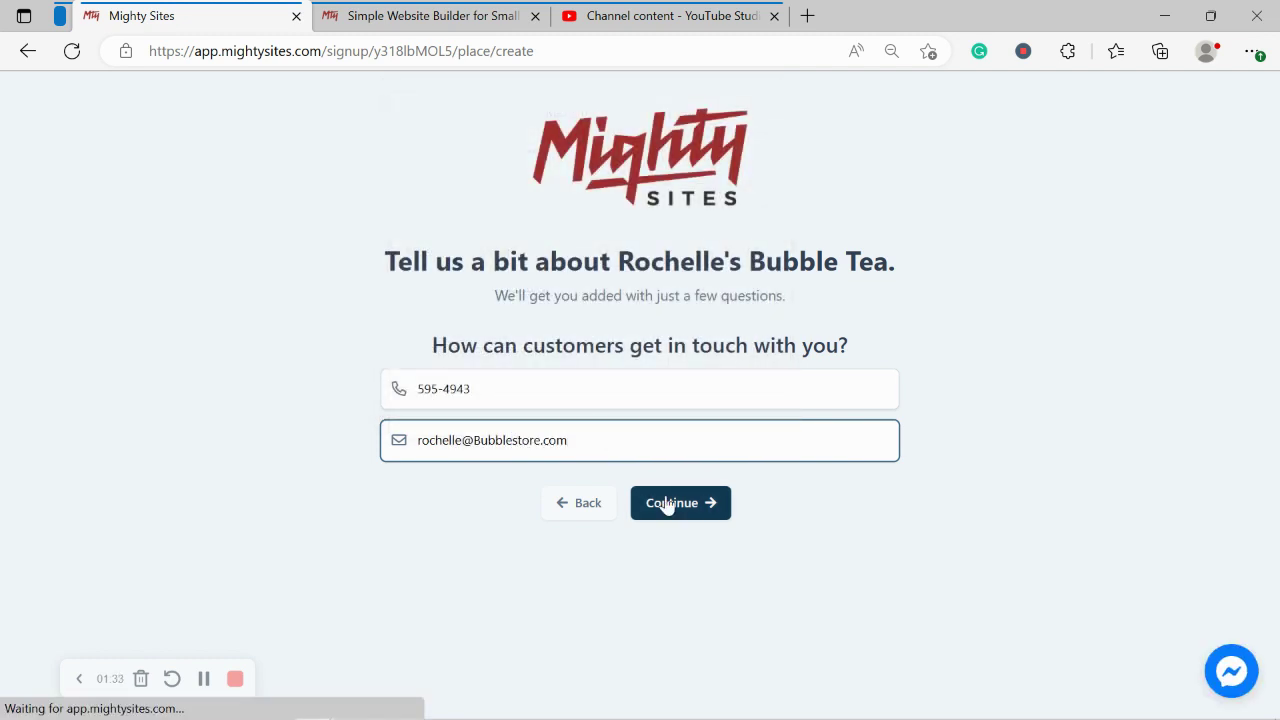
{"action": "left_click", "coordinate": [662, 503]}
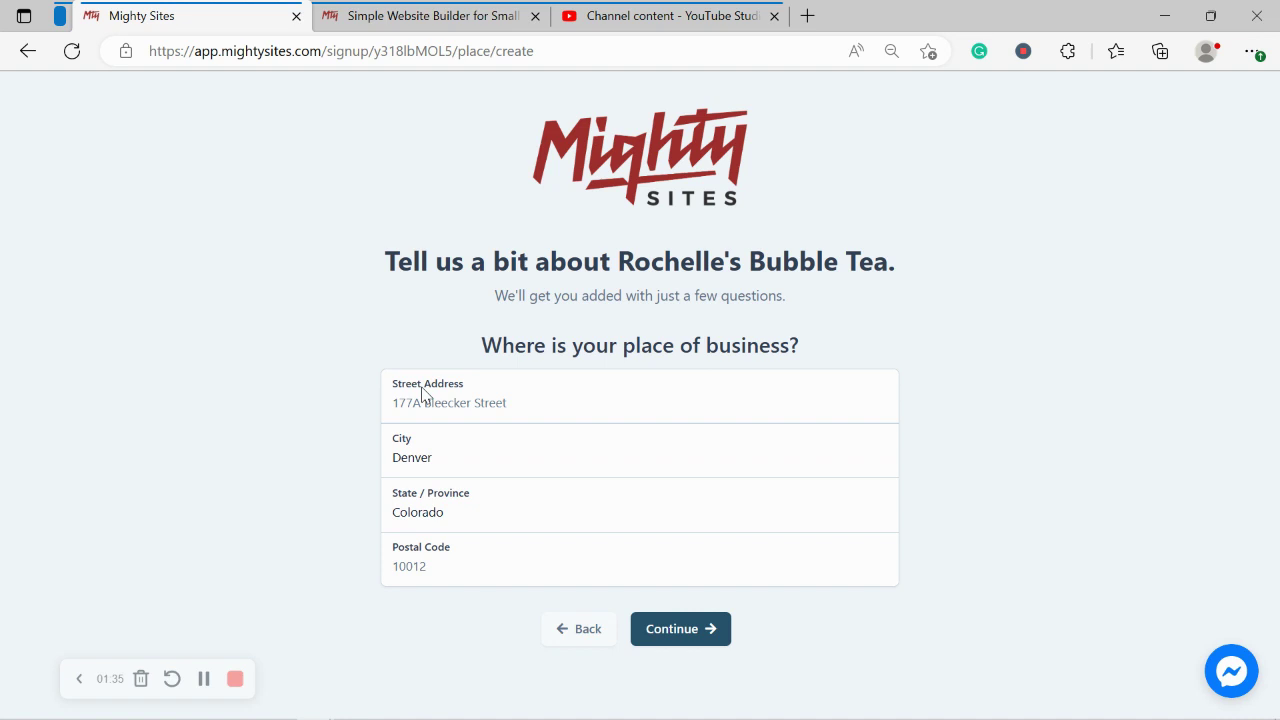
- Enter the shop's street address and postal code, and submit the business address
{"action": "left_click", "coordinate": [459, 406]}
{"action": "key", "text": "Caps_Lock"}
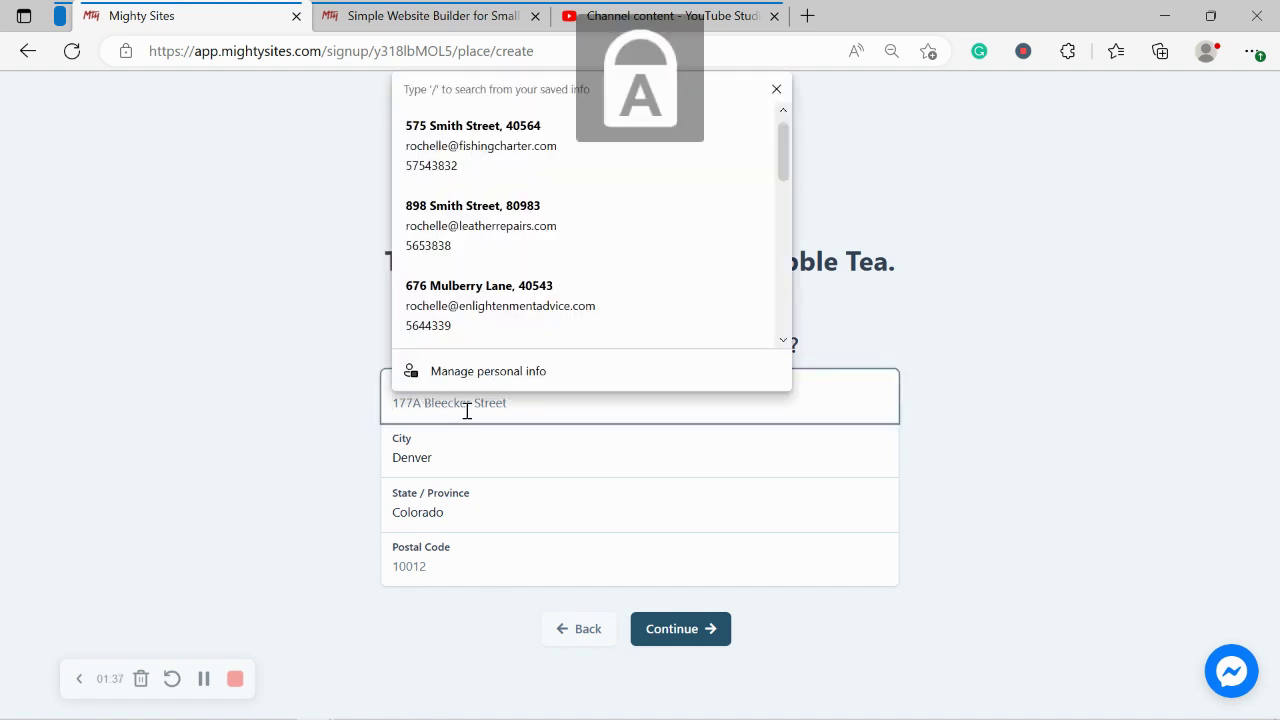
{"action": "type", "text": "899"}
{"action": "key", "text": "Caps_Lock"}
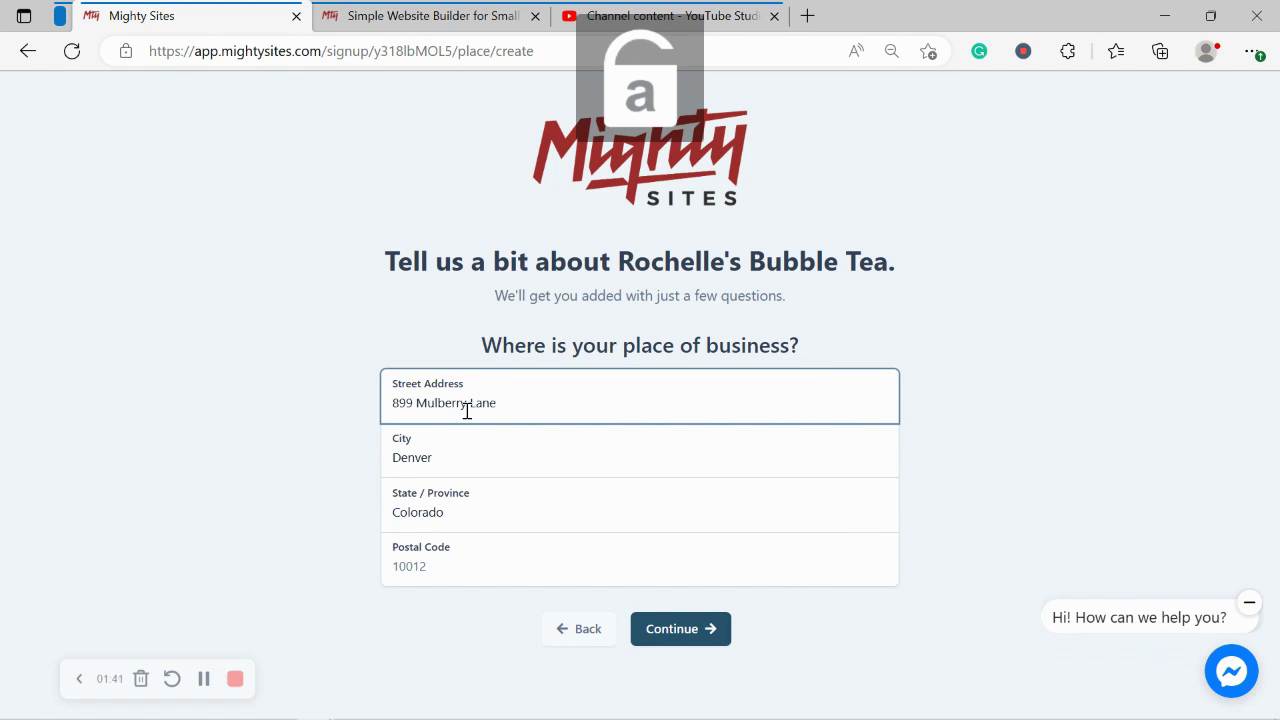
{"action": "left_click", "coordinate": [460, 566]}
{"action": "type", "text": "50493"}
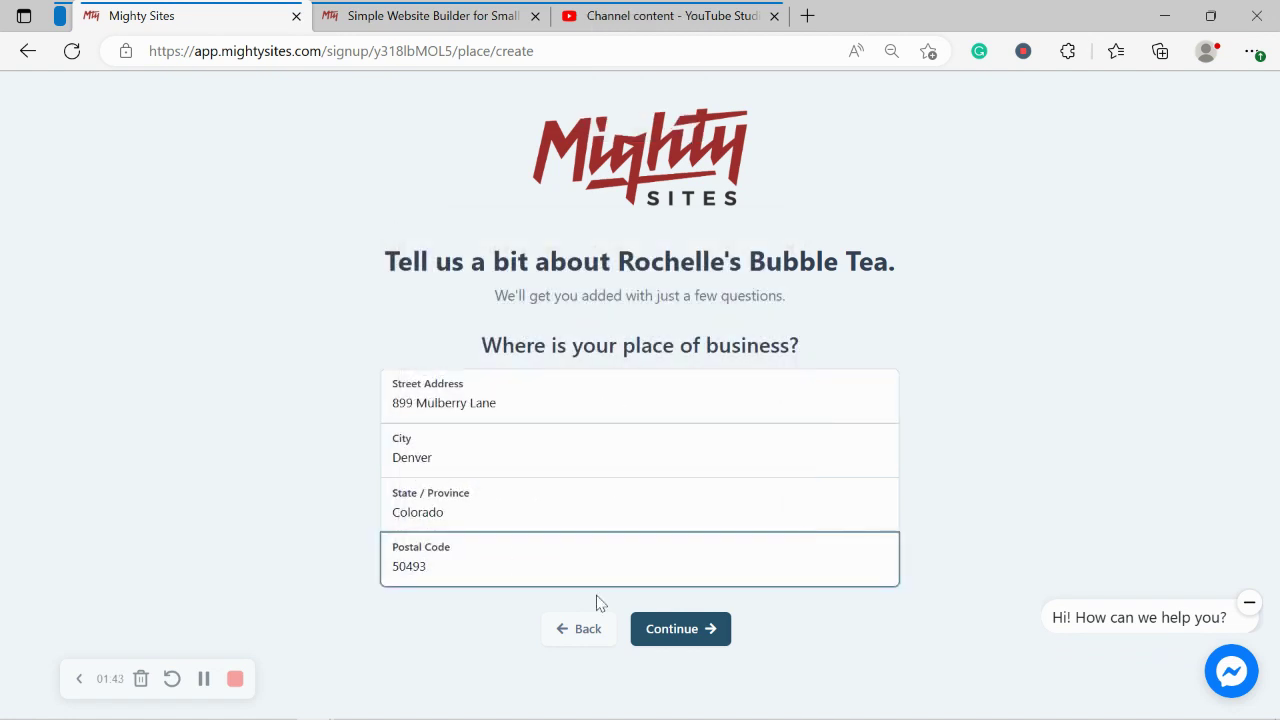
{"action": "left_click", "coordinate": [674, 634]}
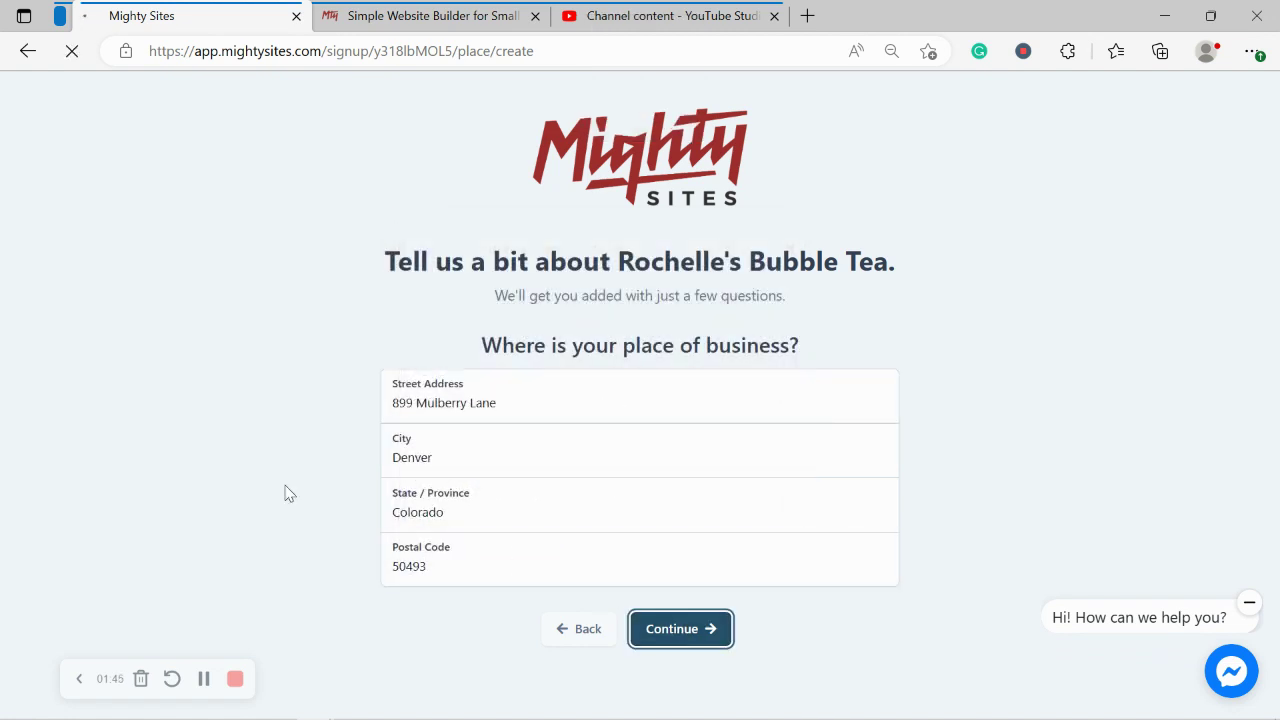
- Set Monday hours to open 9:00 AM and close 5:30 PM
{"action": "scroll", "coordinate": [1278, 312], "scroll_direction": "down", "scroll_amount": 2}
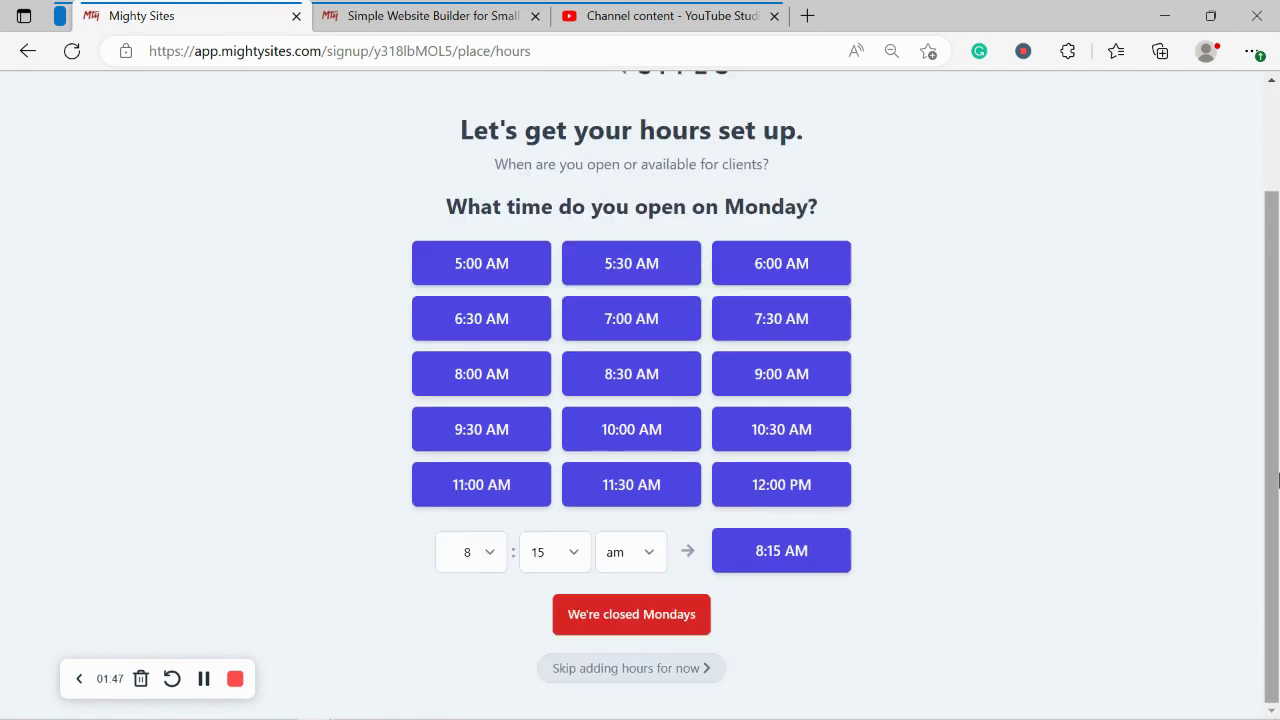
{"action": "left_click", "coordinate": [784, 374]}
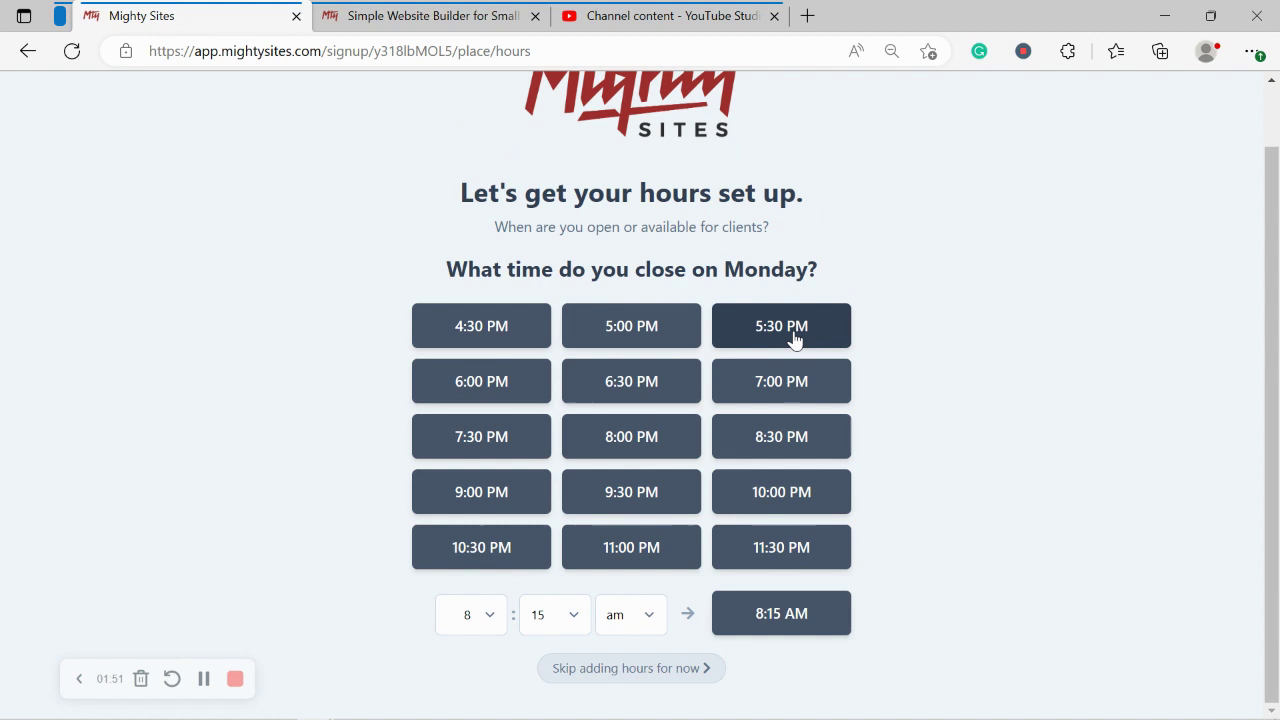
{"action": "left_click", "coordinate": [792, 336]}
- Apply the same hours to Tuesday through Saturday and mark the shop closed on Sundays
{"action": "left_click", "coordinate": [590, 368]}
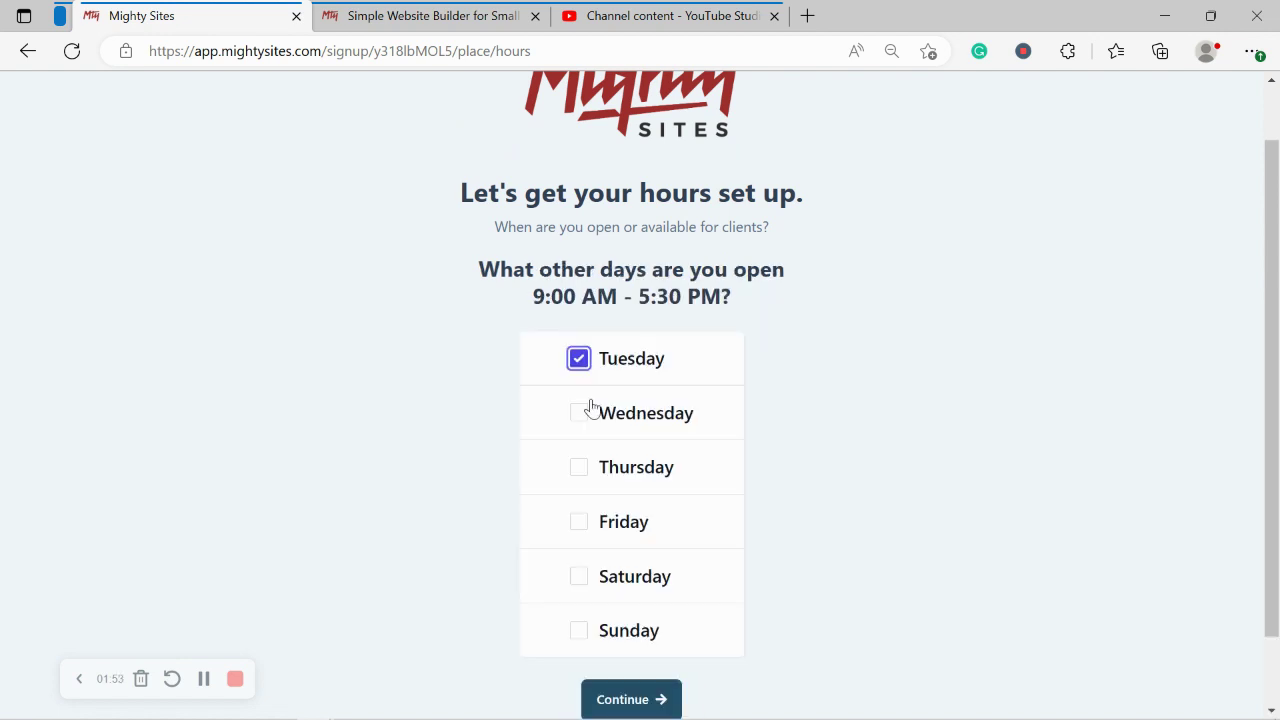
{"action": "left_click", "coordinate": [588, 418]}
{"action": "left_click", "coordinate": [585, 470]}
{"action": "left_click", "coordinate": [580, 528]}
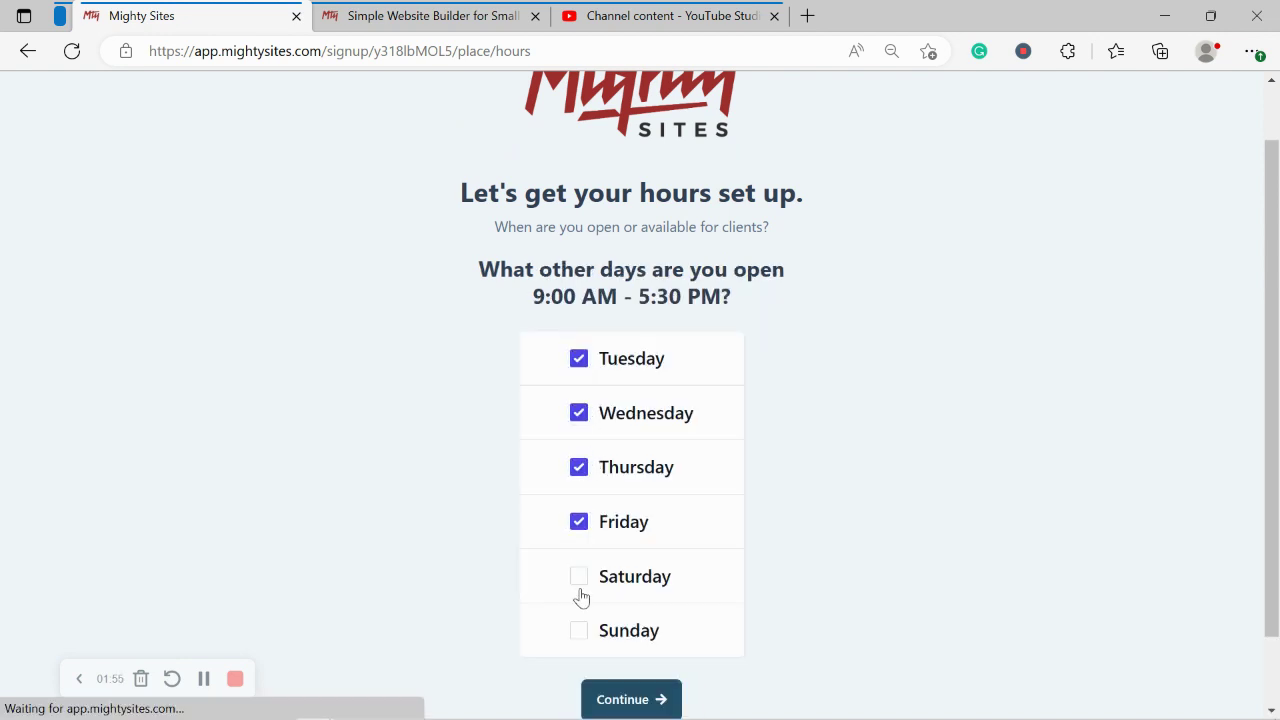
{"action": "left_click", "coordinate": [580, 578]}
{"action": "left_click", "coordinate": [648, 698]}
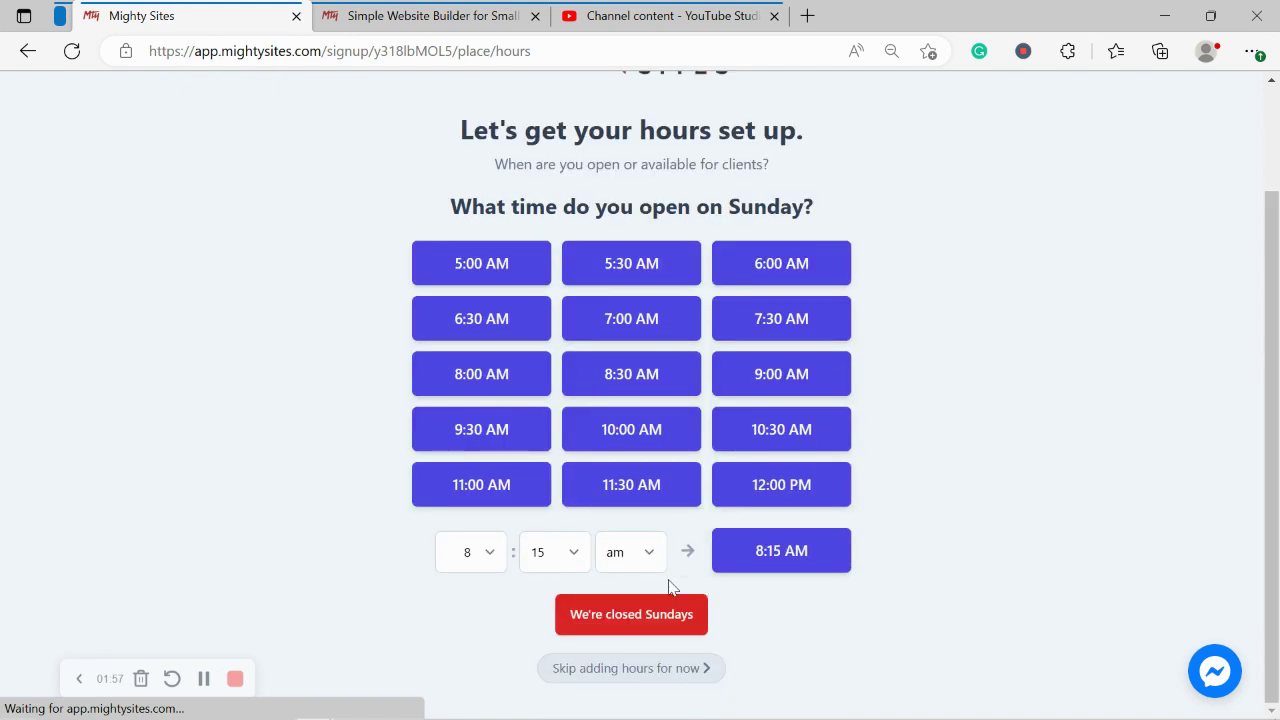
{"action": "left_click", "coordinate": [672, 612]}
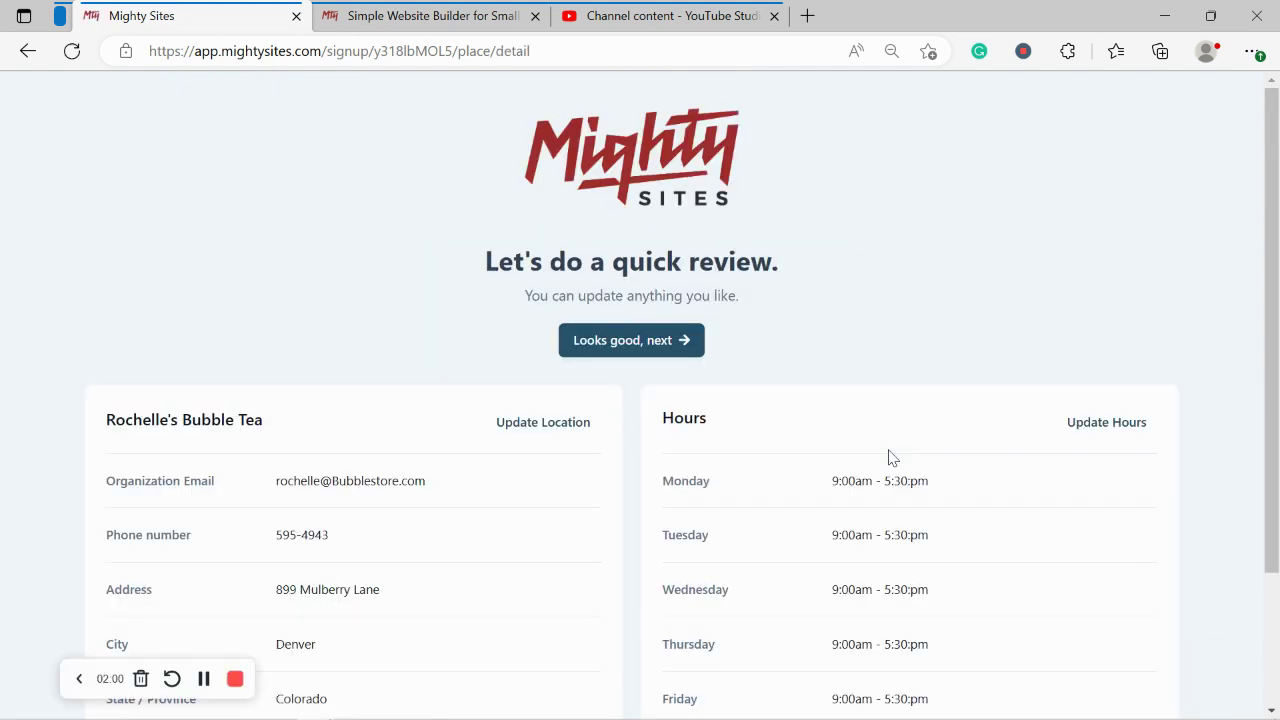
- Review the business summary and accept it with 'Looks good' to generate the site
{"action": "scroll", "coordinate": [1268, 330], "scroll_direction": "down", "scroll_amount": 2}
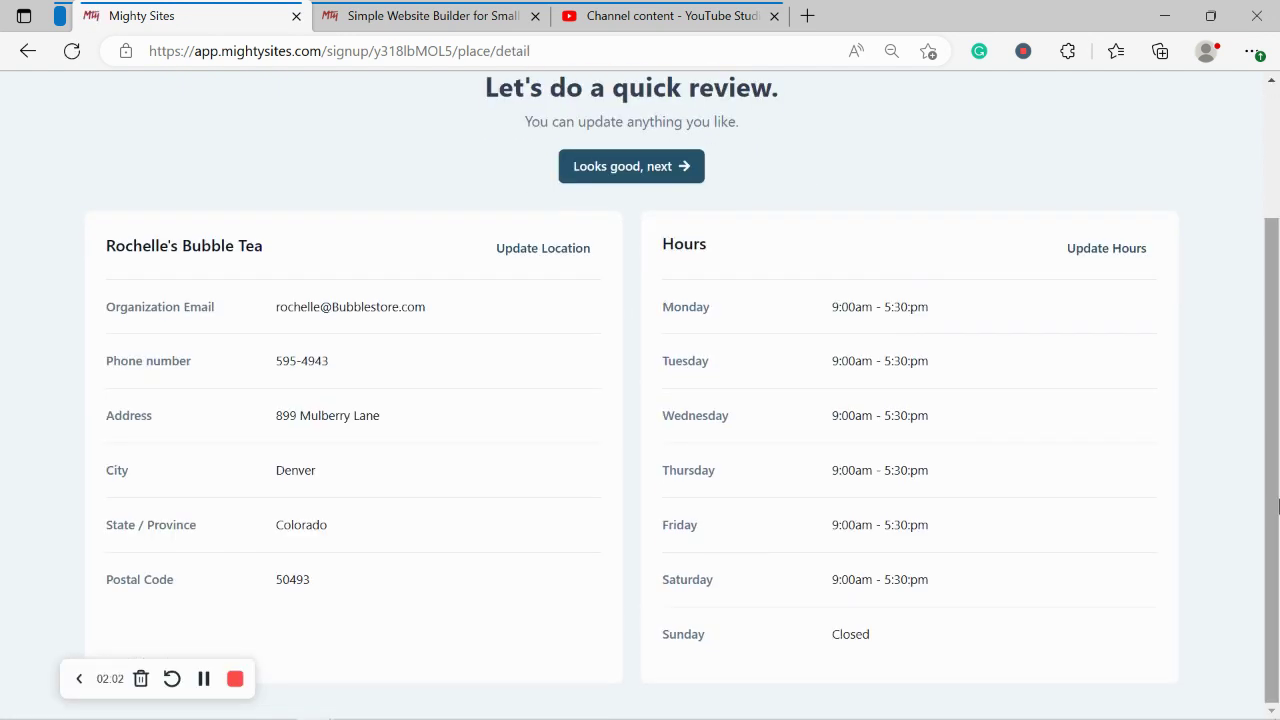
{"action": "left_click", "coordinate": [630, 180]}
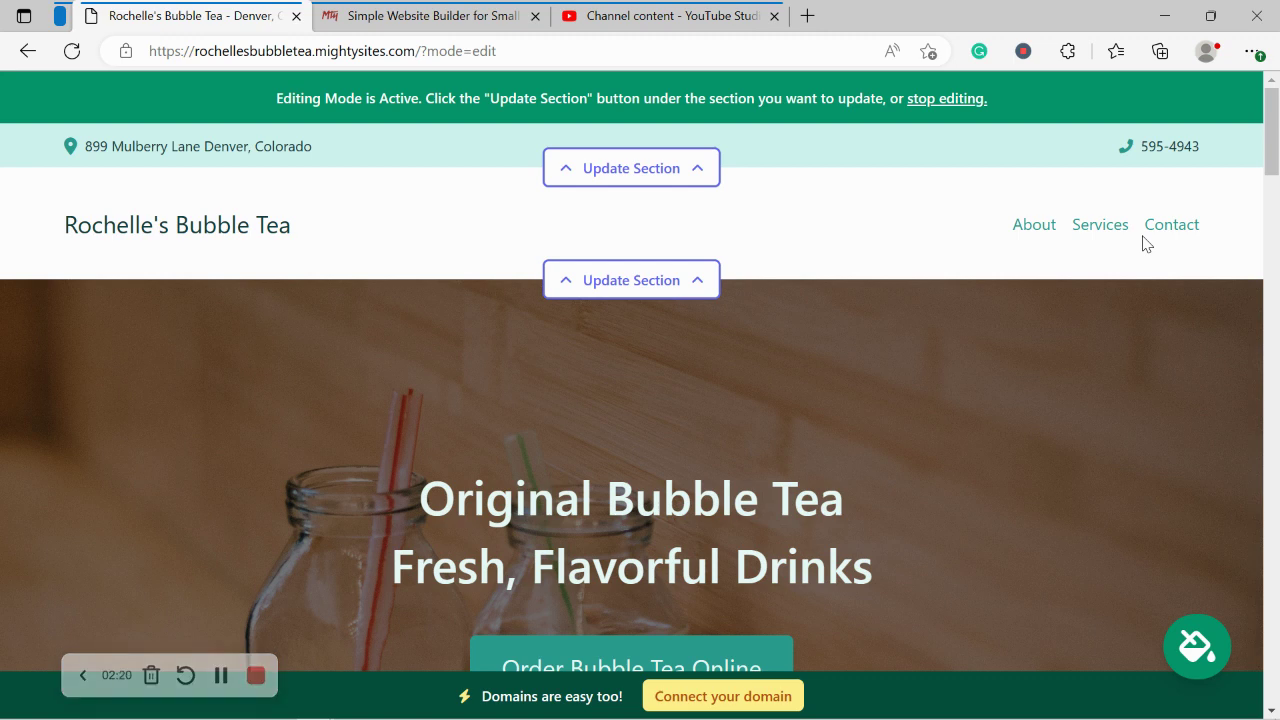
{"action": "scroll", "coordinate": [1145, 243], "scroll_direction": "down", "scroll_amount": 2}
{"action": "scroll", "coordinate": [1145, 243], "scroll_direction": "down", "scroll_amount": 1}
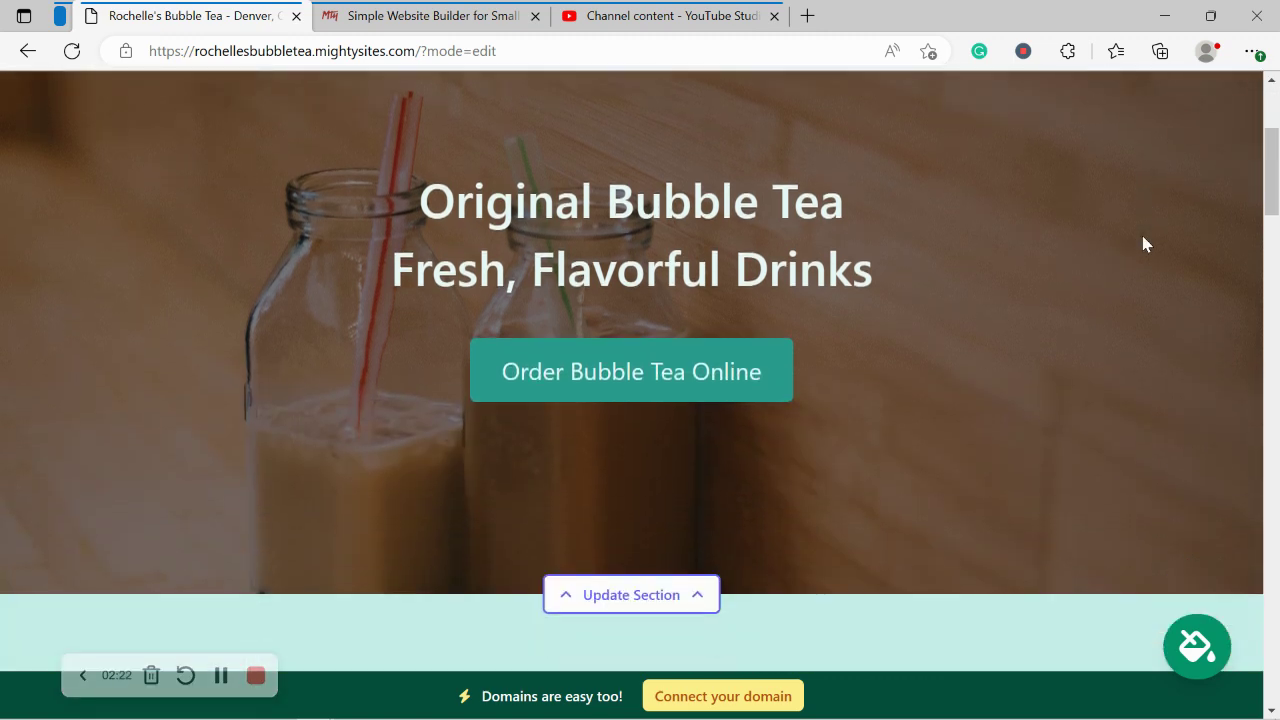
{"action": "scroll", "coordinate": [1145, 243], "scroll_direction": "down", "scroll_amount": 1}
{"action": "scroll", "coordinate": [1145, 243], "scroll_direction": "down", "scroll_amount": 2}
{"action": "scroll", "coordinate": [1145, 243], "scroll_direction": "down", "scroll_amount": 2}
{"action": "scroll", "coordinate": [1145, 243], "scroll_direction": "down", "scroll_amount": 1}
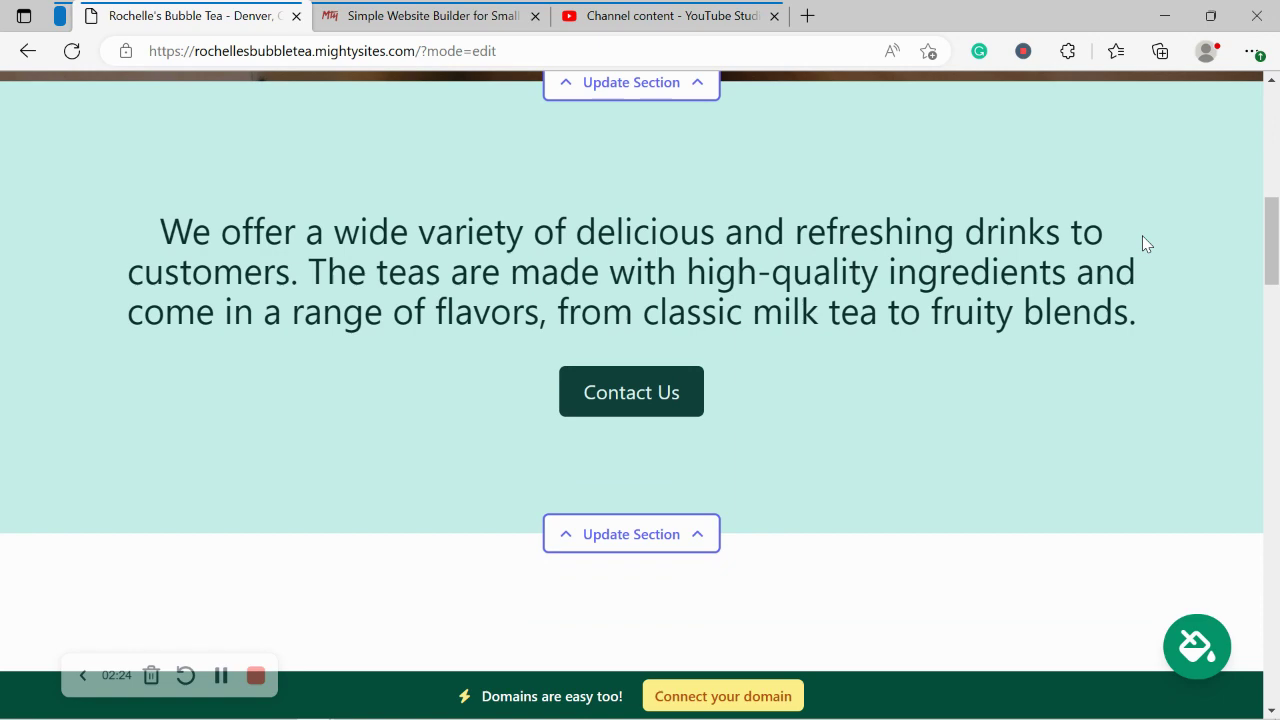
{"action": "scroll", "coordinate": [1145, 243], "scroll_direction": "down", "scroll_amount": 1}
{"action": "scroll", "coordinate": [1145, 243], "scroll_direction": "down", "scroll_amount": 2}
{"action": "scroll", "coordinate": [1145, 243], "scroll_direction": "down", "scroll_amount": 1}
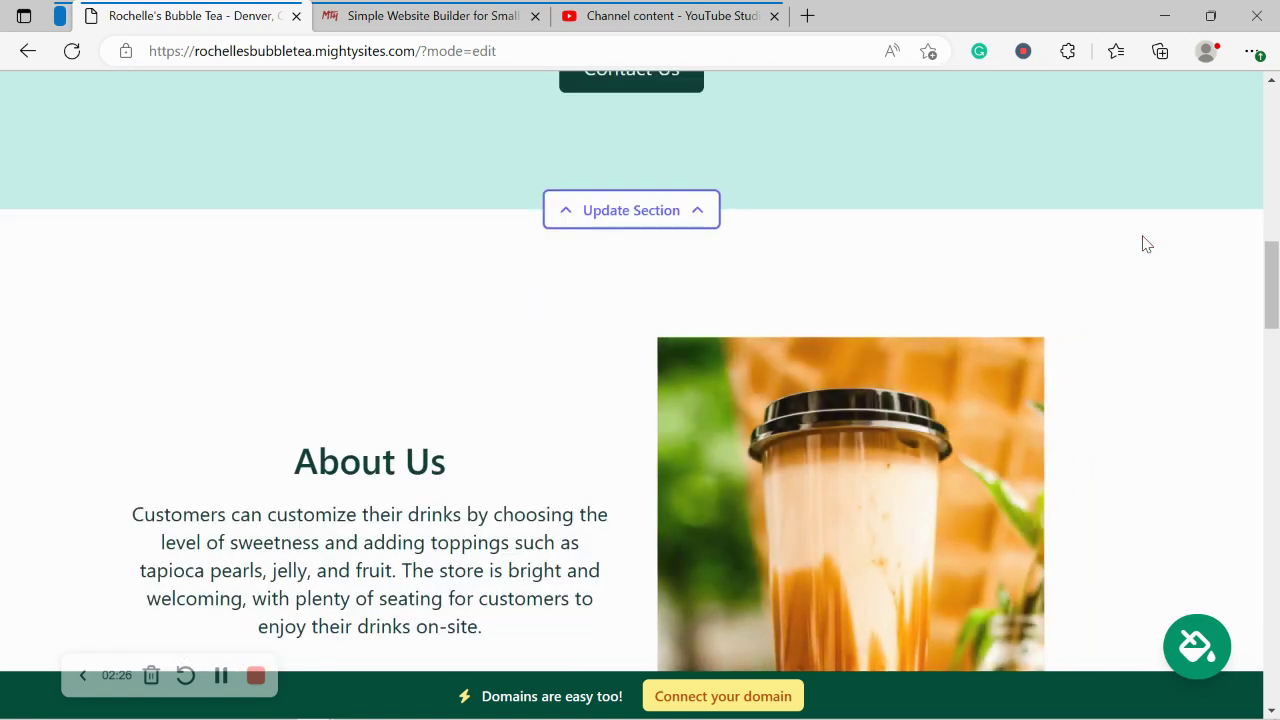
{"action": "scroll", "coordinate": [1145, 243], "scroll_direction": "down", "scroll_amount": 2}
{"action": "scroll", "coordinate": [1145, 243], "scroll_direction": "down", "scroll_amount": 1}
{"action": "left_click_drag", "start_coordinate": [263, 129], "coordinate": [530, 437]}
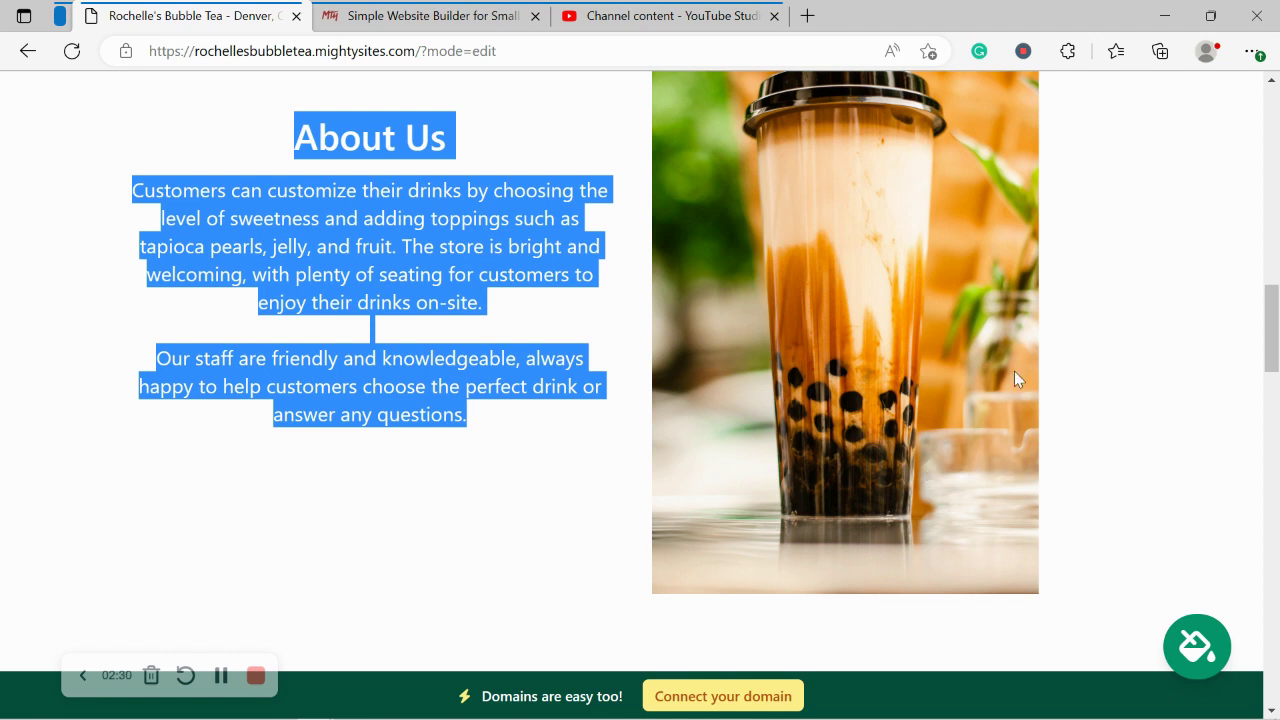
{"action": "left_click", "coordinate": [1077, 337]}
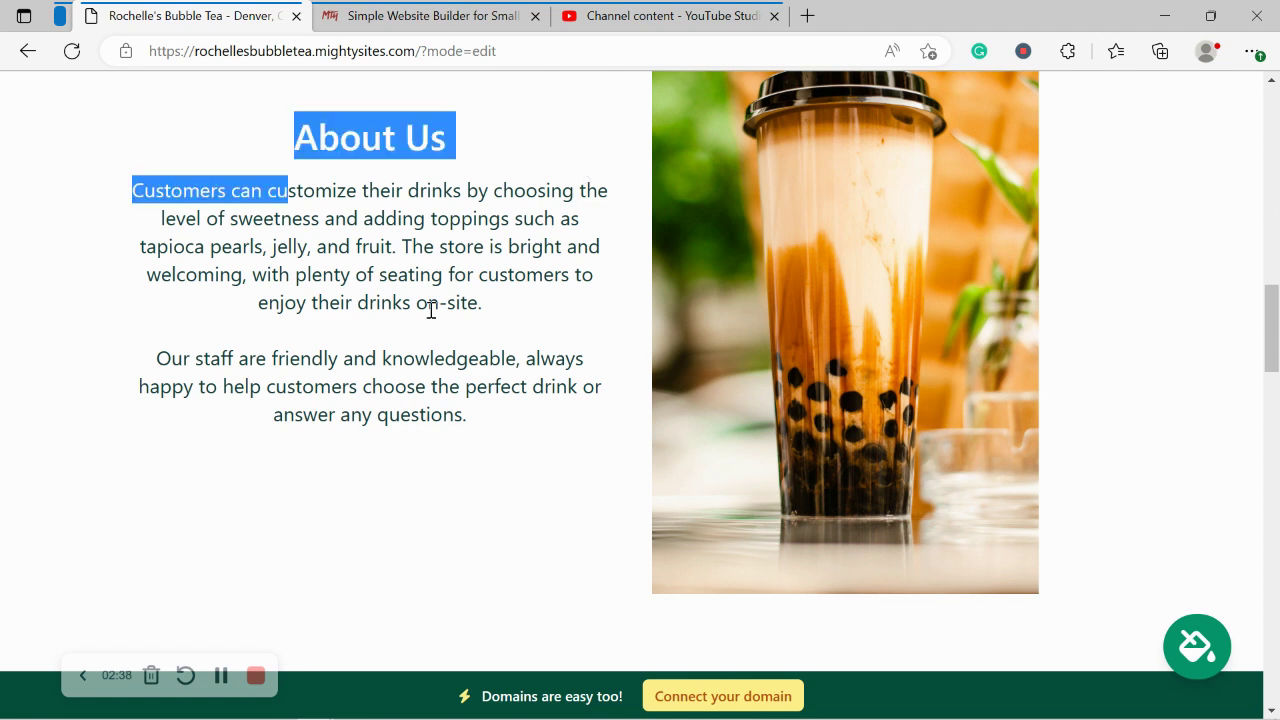
{"action": "left_click_drag", "start_coordinate": [173, 141], "coordinate": [523, 446]}
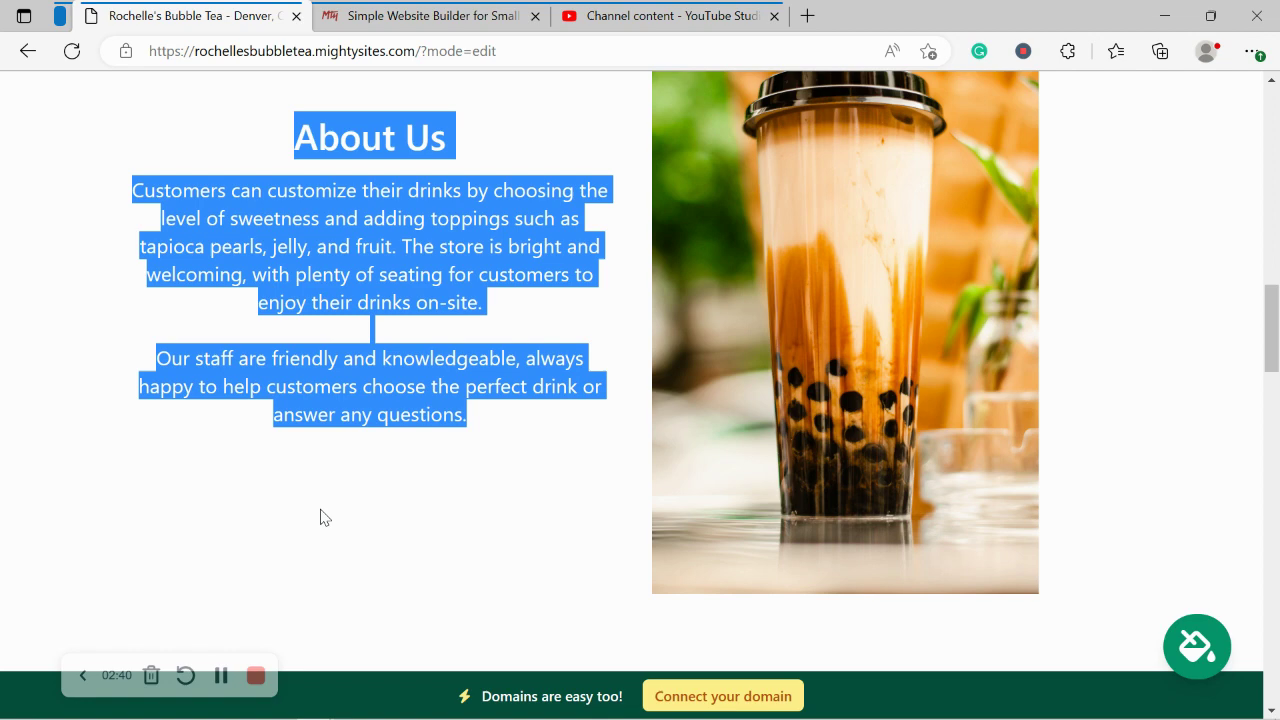
{"action": "left_click", "coordinate": [320, 517]}
{"action": "scroll", "coordinate": [320, 517], "scroll_direction": "down", "scroll_amount": 2}
{"action": "scroll", "coordinate": [320, 517], "scroll_direction": "down", "scroll_amount": 1}
{"action": "scroll", "coordinate": [320, 517], "scroll_direction": "down", "scroll_amount": 2}
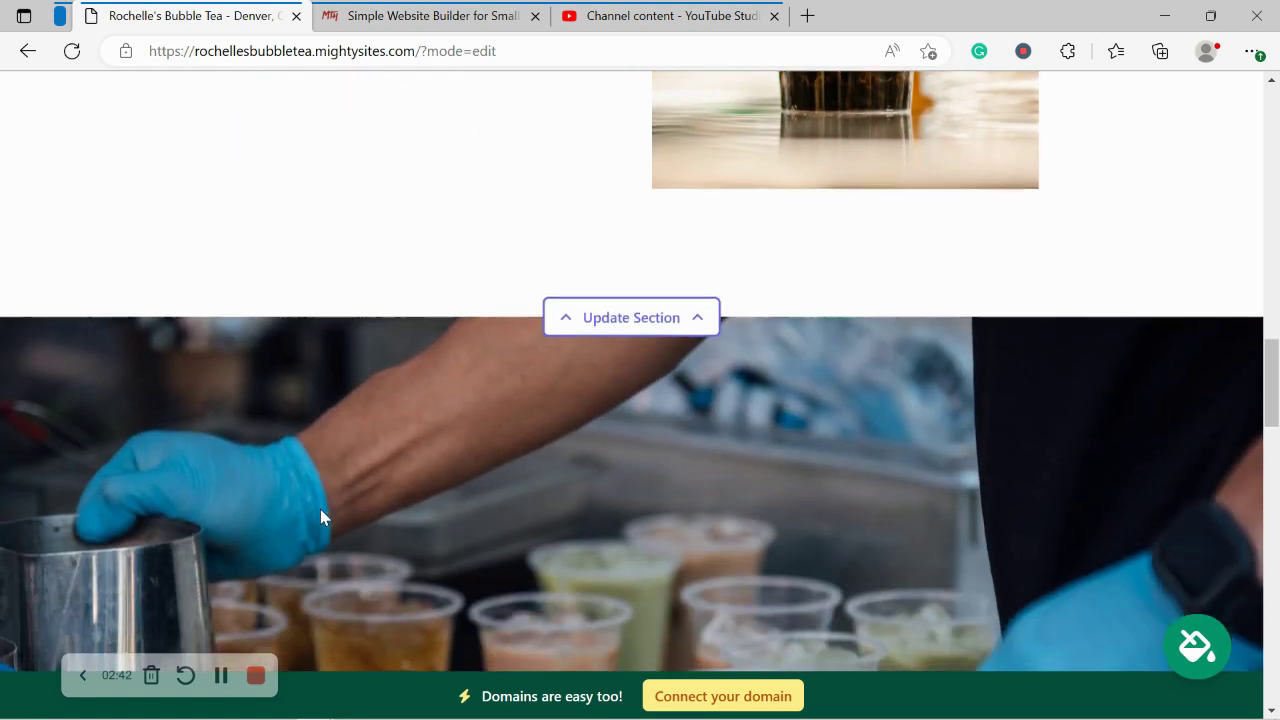
{"action": "scroll", "coordinate": [320, 517], "scroll_direction": "down", "scroll_amount": 1}
{"action": "scroll", "coordinate": [320, 517], "scroll_direction": "down", "scroll_amount": 1}
{"action": "scroll", "coordinate": [320, 517], "scroll_direction": "down", "scroll_amount": 1}
{"action": "scroll", "coordinate": [320, 517], "scroll_direction": "down", "scroll_amount": 1}
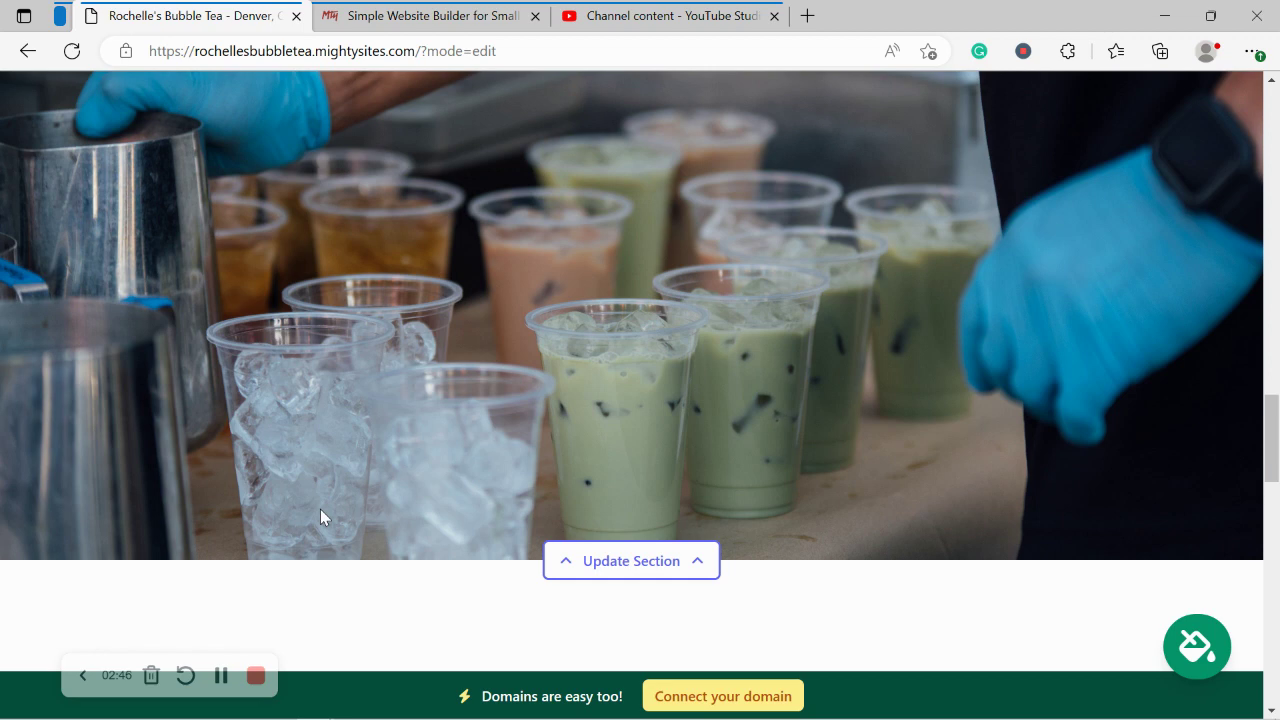
{"action": "scroll", "coordinate": [320, 509], "scroll_direction": "down", "scroll_amount": 1}
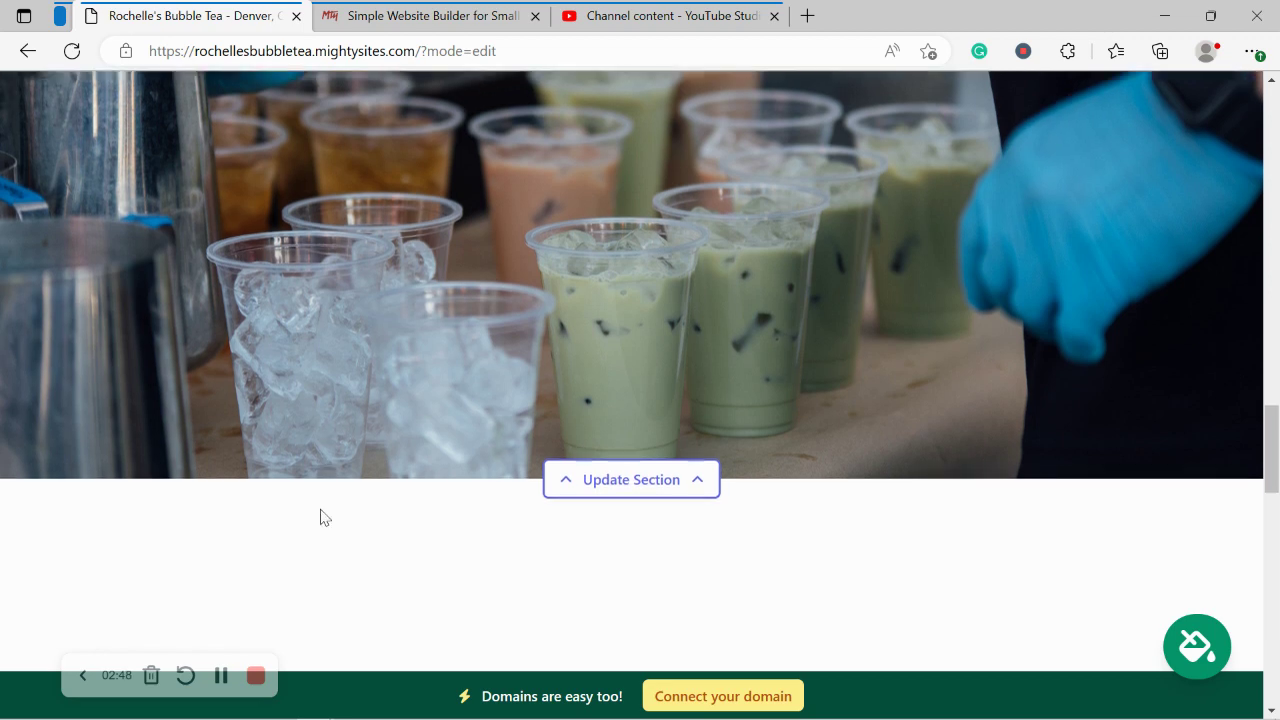
{"action": "scroll", "coordinate": [320, 509], "scroll_direction": "down", "scroll_amount": 1}
{"action": "scroll", "coordinate": [320, 509], "scroll_direction": "down", "scroll_amount": 1}
{"action": "scroll", "coordinate": [320, 517], "scroll_direction": "down", "scroll_amount": 1}
{"action": "scroll", "coordinate": [320, 517], "scroll_direction": "down", "scroll_amount": 1}
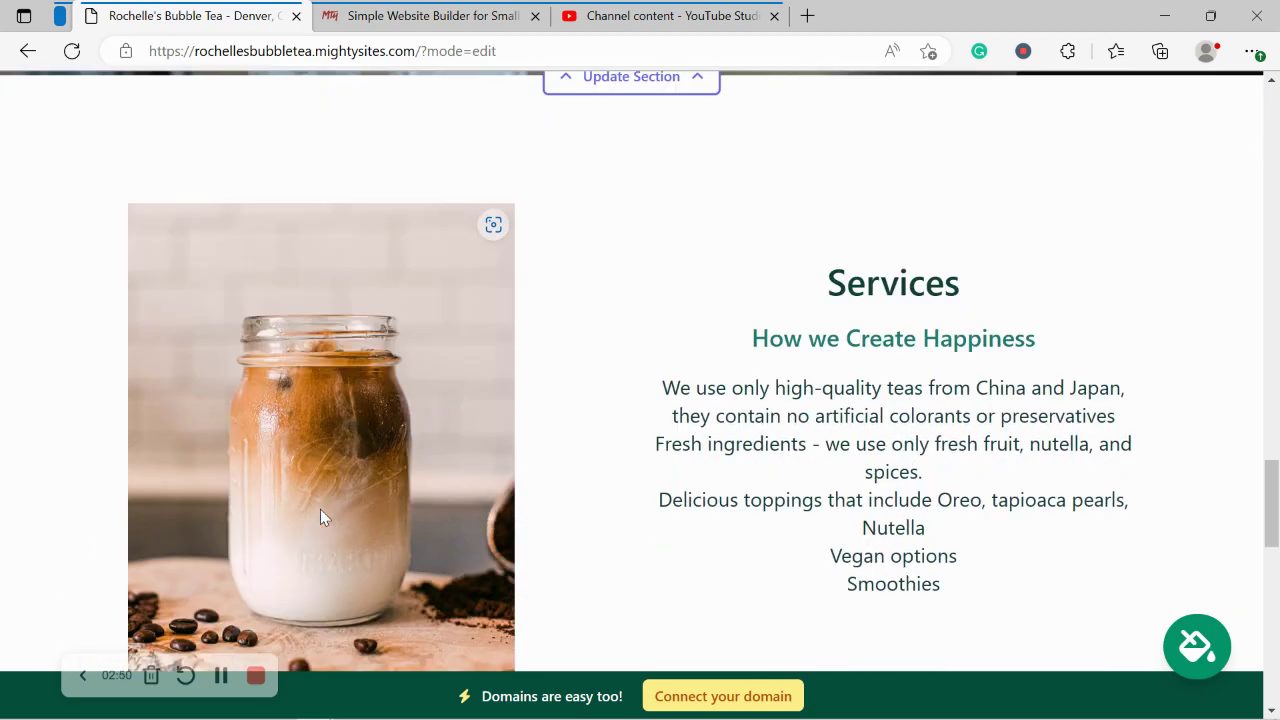
{"action": "scroll", "coordinate": [320, 517], "scroll_direction": "down", "scroll_amount": 1}
{"action": "scroll", "coordinate": [320, 517], "scroll_direction": "down", "scroll_amount": 1}
{"action": "scroll", "coordinate": [320, 517], "scroll_direction": "down", "scroll_amount": 1}
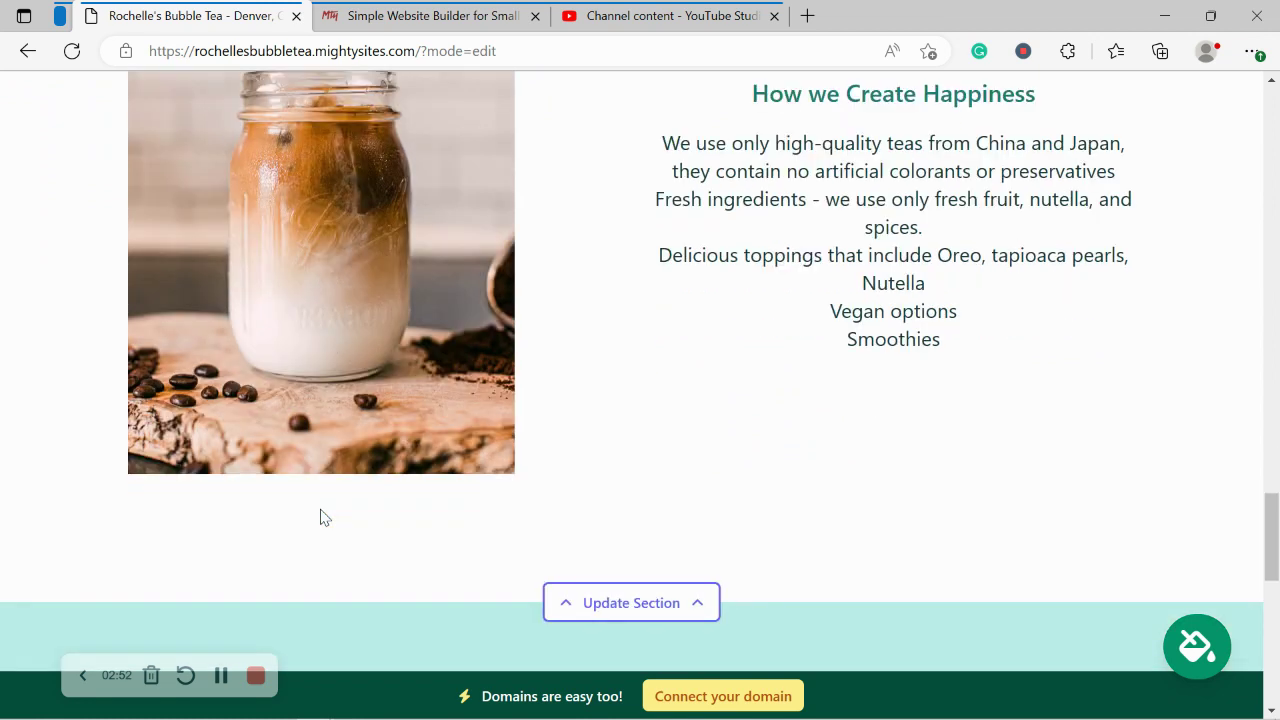
{"action": "scroll", "coordinate": [320, 517], "scroll_direction": "down", "scroll_amount": 1}
{"action": "scroll", "coordinate": [320, 517], "scroll_direction": "down", "scroll_amount": 1}
{"action": "scroll", "coordinate": [322, 517], "scroll_direction": "down", "scroll_amount": 1}
{"action": "scroll", "coordinate": [322, 517], "scroll_direction": "down", "scroll_amount": 1}
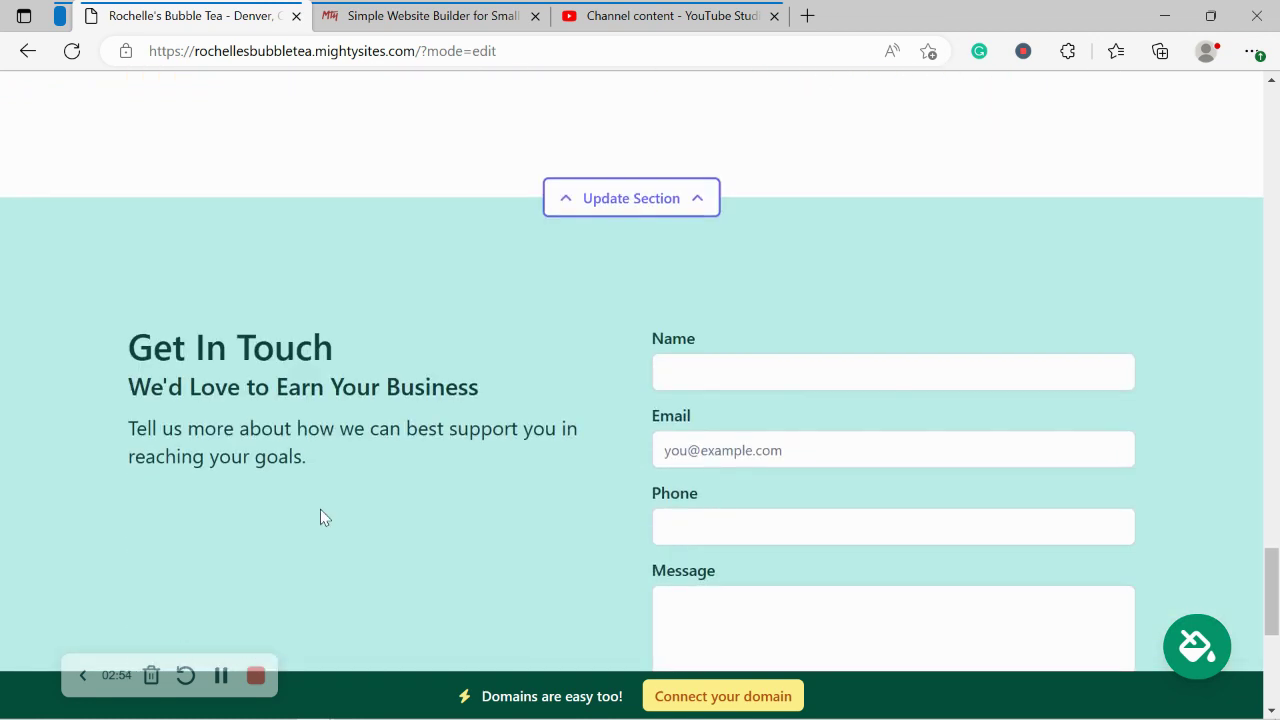
{"action": "scroll", "coordinate": [322, 517], "scroll_direction": "down", "scroll_amount": 1}
{"action": "scroll", "coordinate": [320, 517], "scroll_direction": "down", "scroll_amount": 1}
{"action": "scroll", "coordinate": [320, 517], "scroll_direction": "down", "scroll_amount": 1}
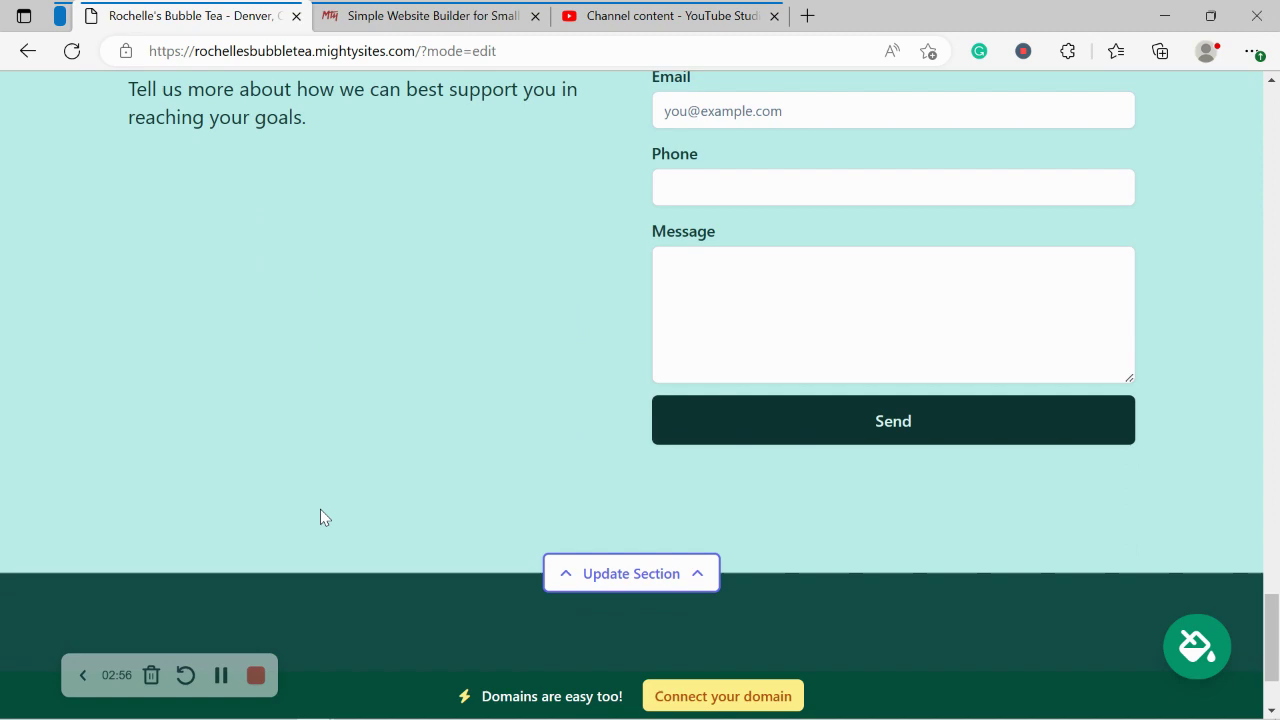
{"action": "scroll", "coordinate": [320, 517], "scroll_direction": "down", "scroll_amount": 2}
{"action": "scroll", "coordinate": [320, 517], "scroll_direction": "up", "scroll_amount": 1}
{"action": "scroll", "coordinate": [320, 517], "scroll_direction": "up", "scroll_amount": 1}
{"action": "scroll", "coordinate": [320, 517], "scroll_direction": "up", "scroll_amount": 1}
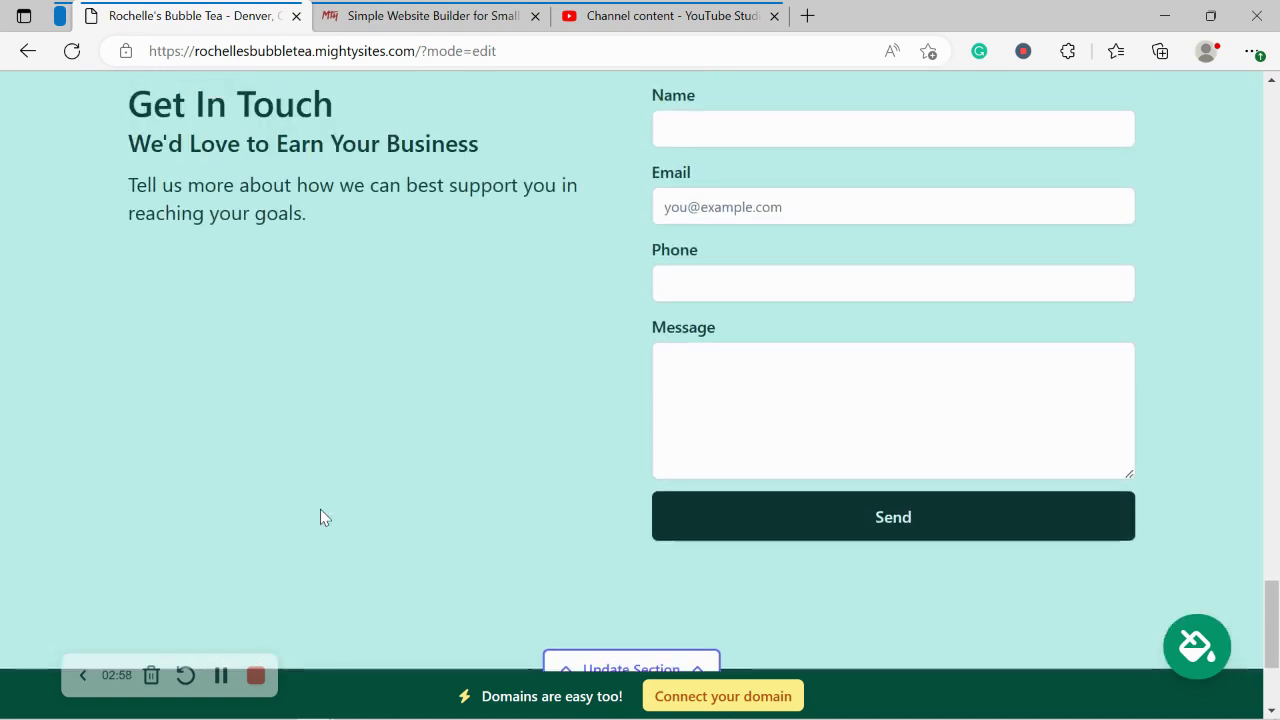
{"action": "scroll", "coordinate": [320, 517], "scroll_direction": "up", "scroll_amount": 1}
{"action": "left_click_drag", "start_coordinate": [1277, 560], "coordinate": [1268, 100]}
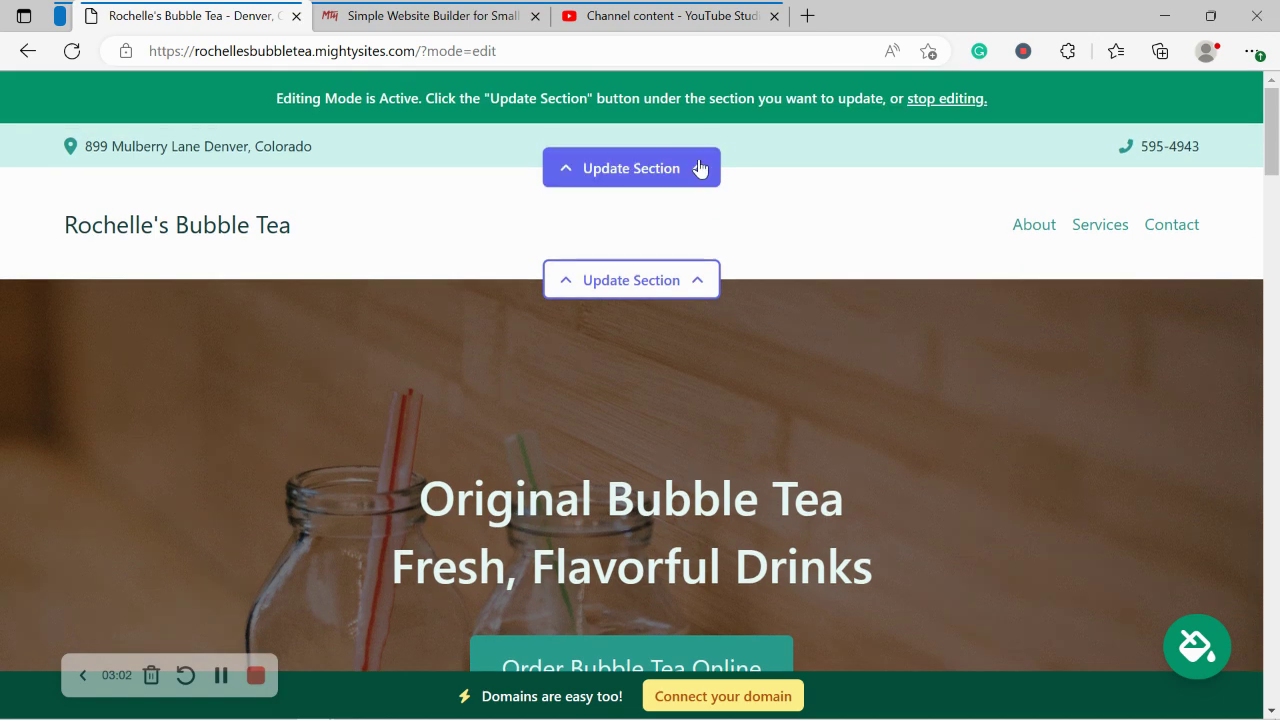
- Enable showing the business email in the top contact bar and check the address on Google Maps
{"action": "left_click", "coordinate": [700, 168]}
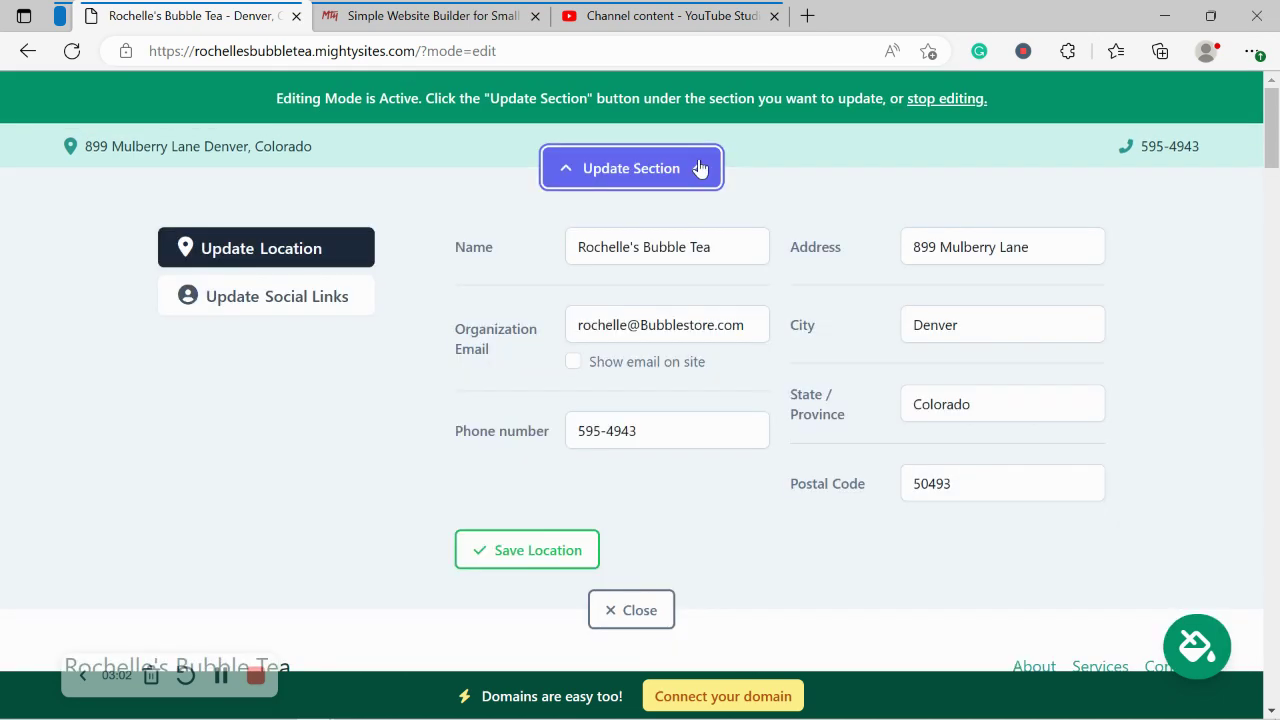
{"action": "left_click", "coordinate": [573, 363]}
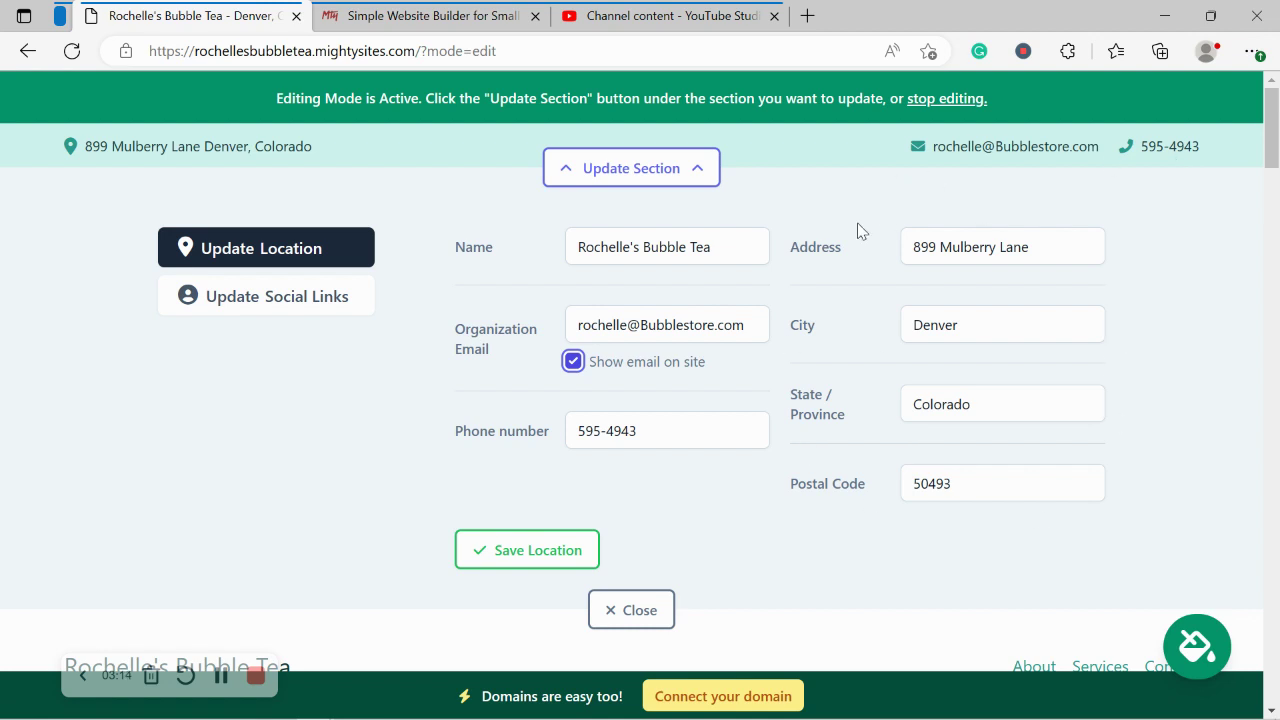
{"action": "left_click", "coordinate": [248, 150]}
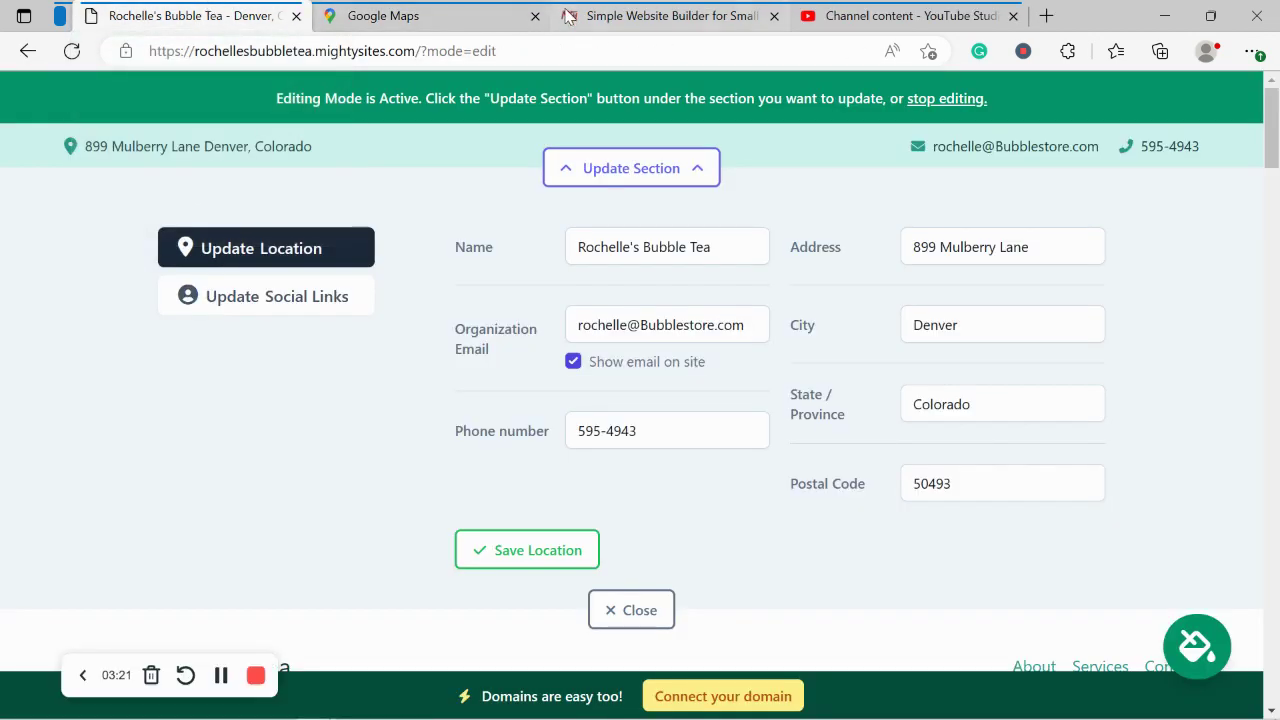
{"action": "left_click", "coordinate": [535, 16]}
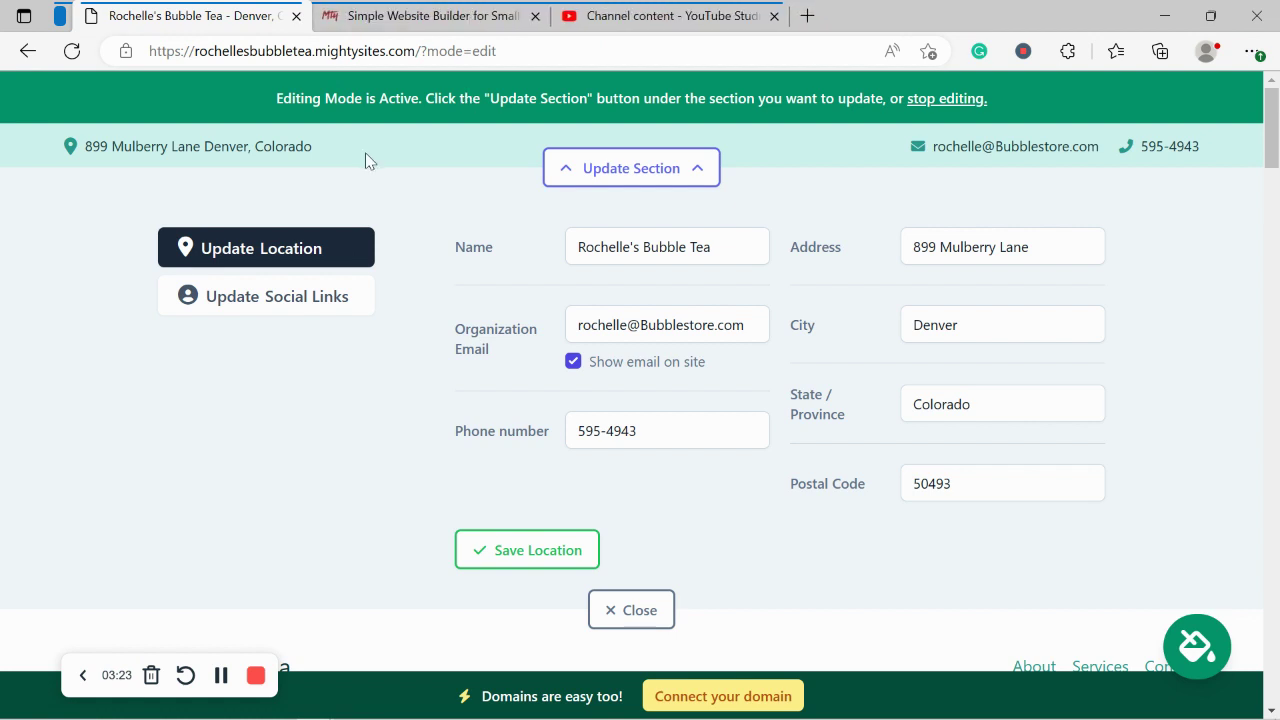
- Save the location, then add Instagram 'mightysites' and Twitter 'mightysitesusa' social links and save them
{"action": "left_click", "coordinate": [535, 552]}
{"action": "left_click", "coordinate": [260, 286]}
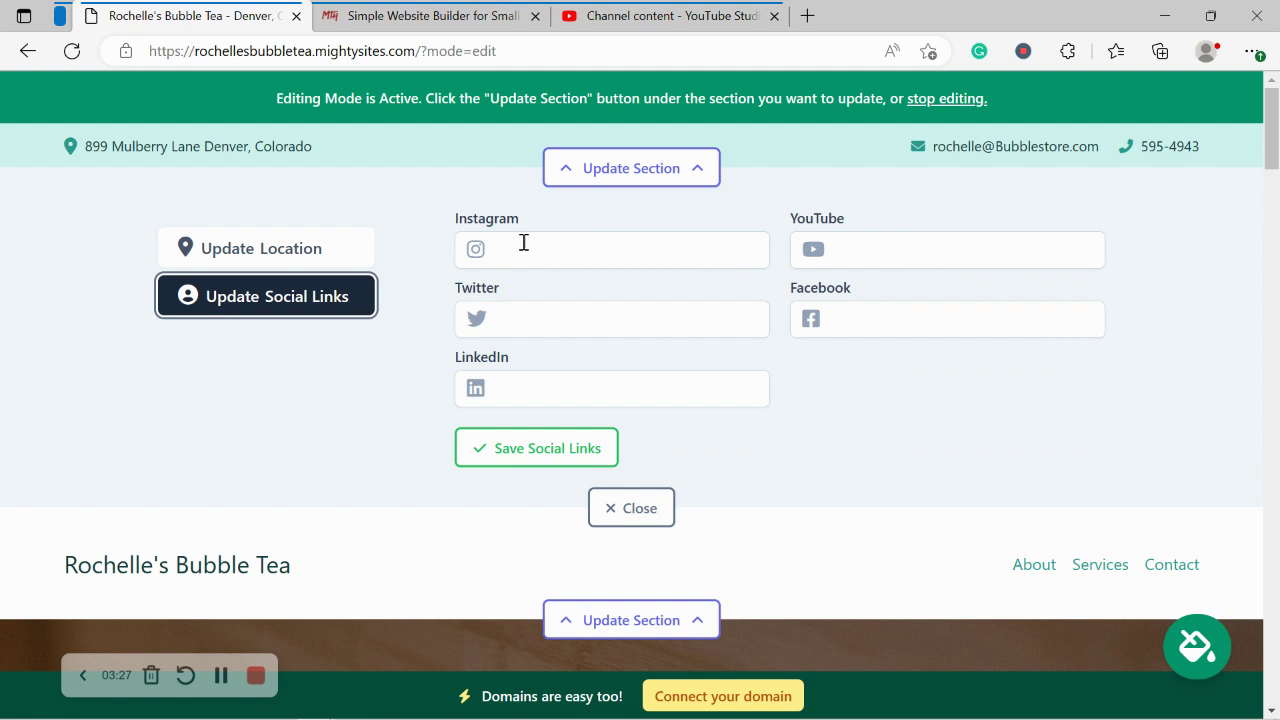
{"action": "left_click", "coordinate": [527, 244]}
{"action": "type", "text": "mightysites"}
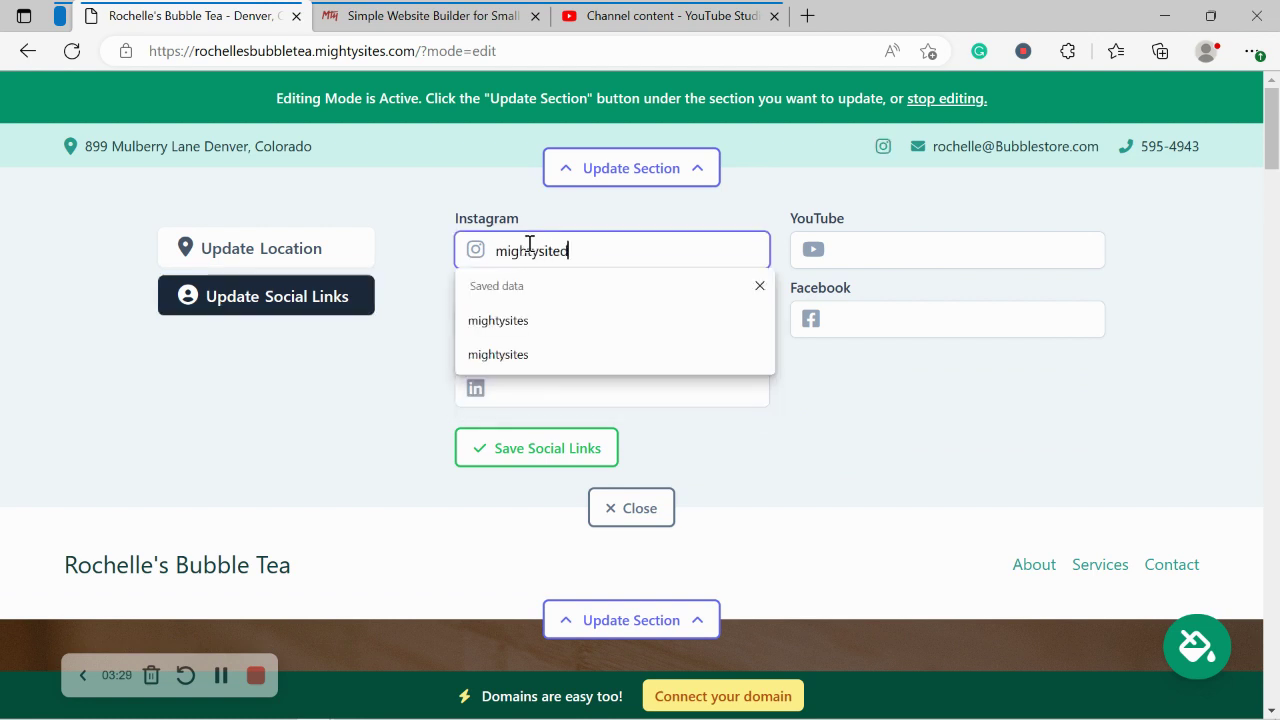
{"action": "type", "text": "e"}
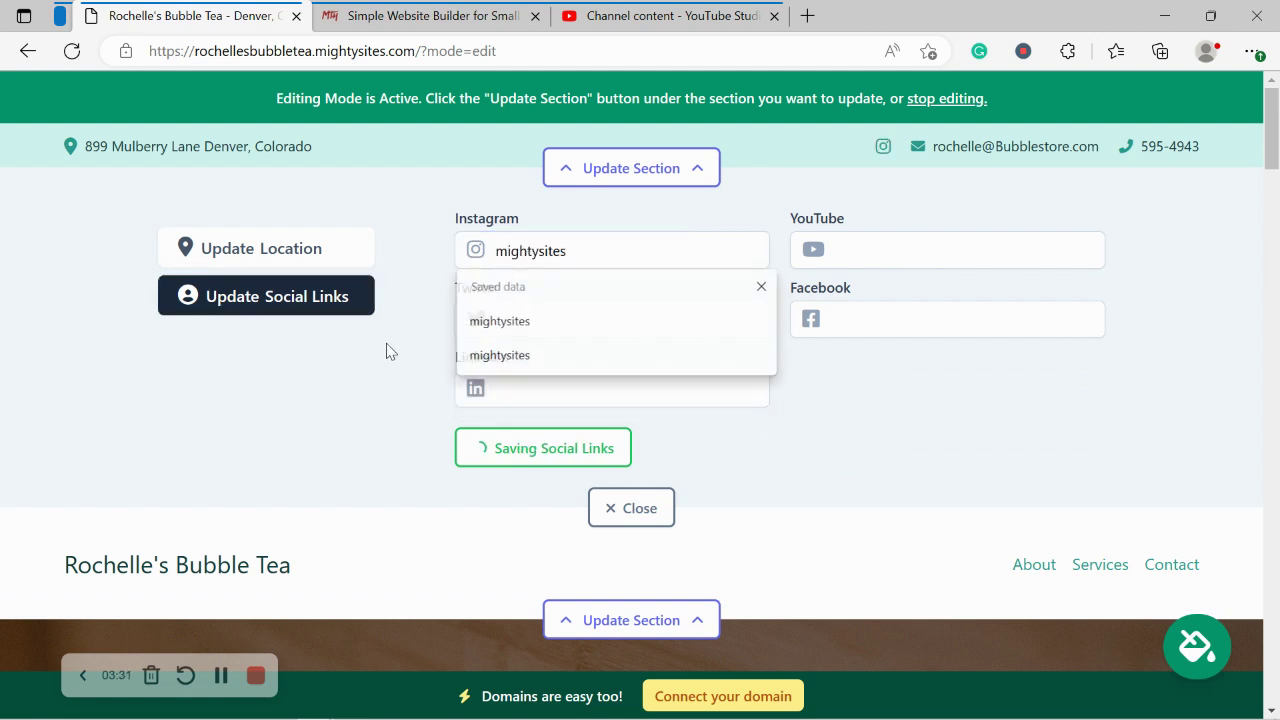
{"action": "left_click", "coordinate": [566, 318]}
{"action": "type", "text": "mightysites"}
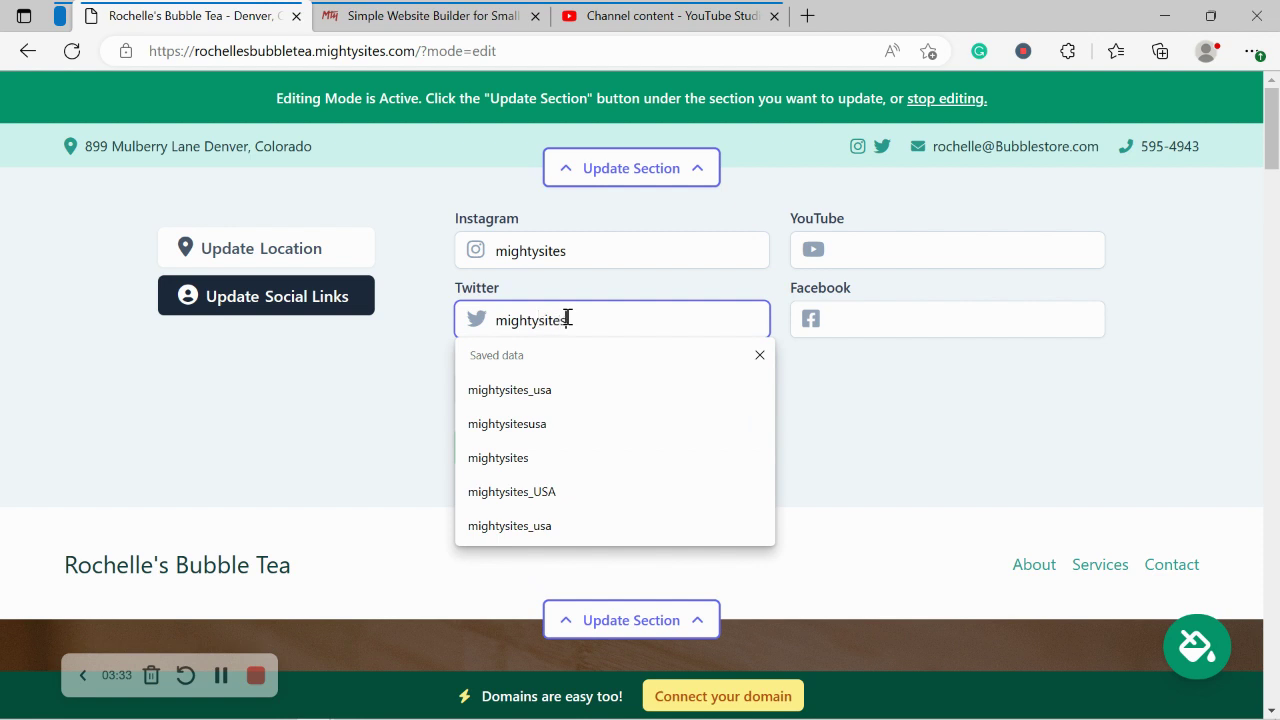
{"action": "type", "text": "usa"}
{"action": "key", "text": "Return"}
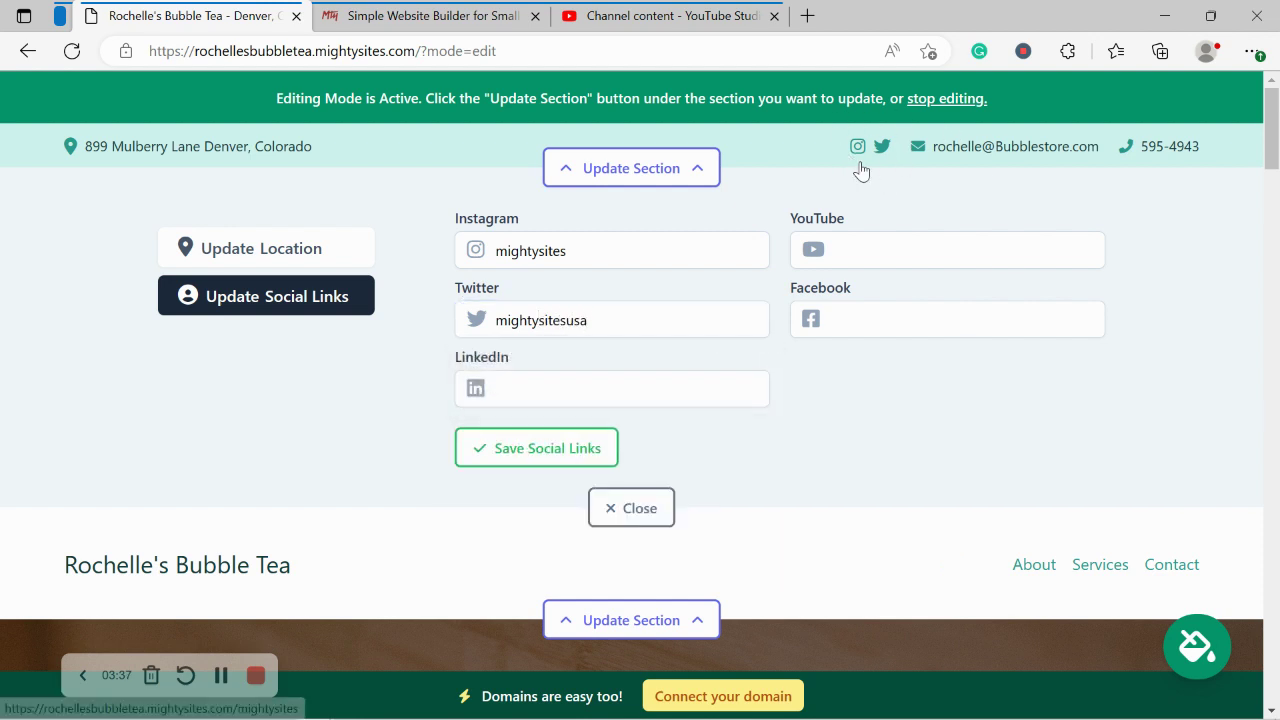
{"action": "scroll", "coordinate": [1277, 637], "scroll_direction": "down", "scroll_amount": 10}
{"action": "scroll", "coordinate": [1277, 637], "scroll_direction": "down", "scroll_amount": 10}
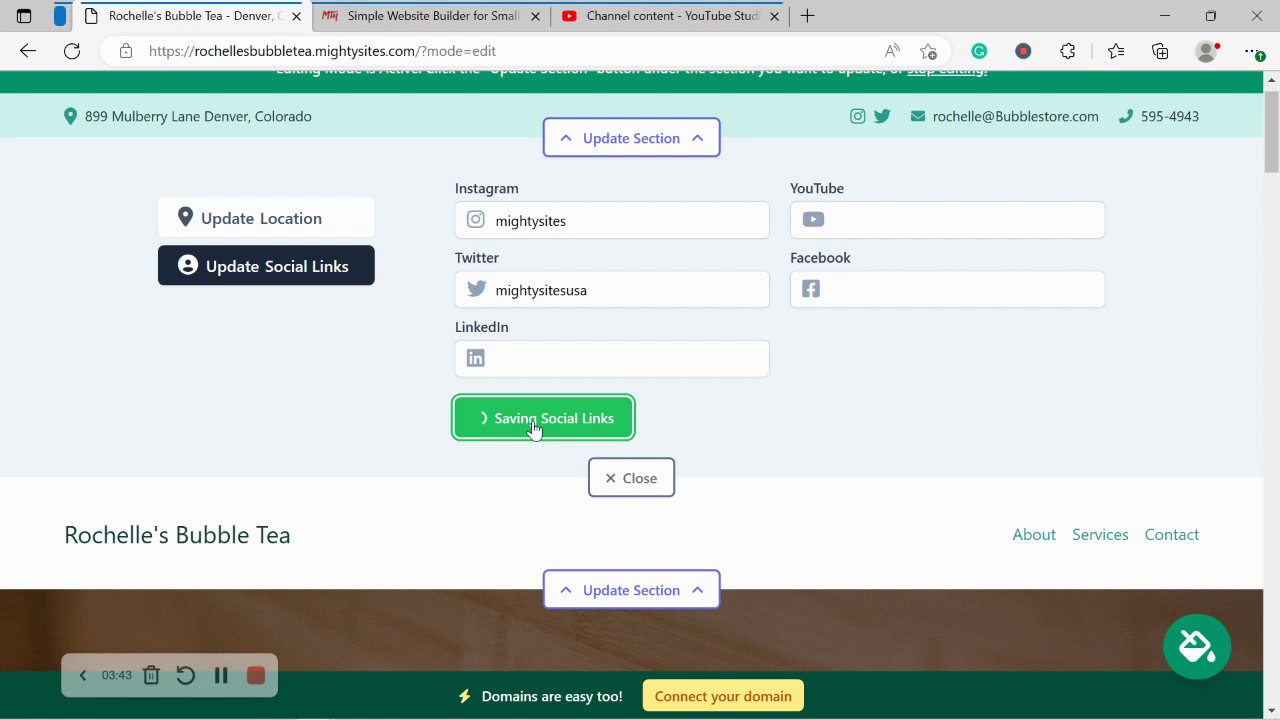
{"action": "left_click", "coordinate": [633, 478]}
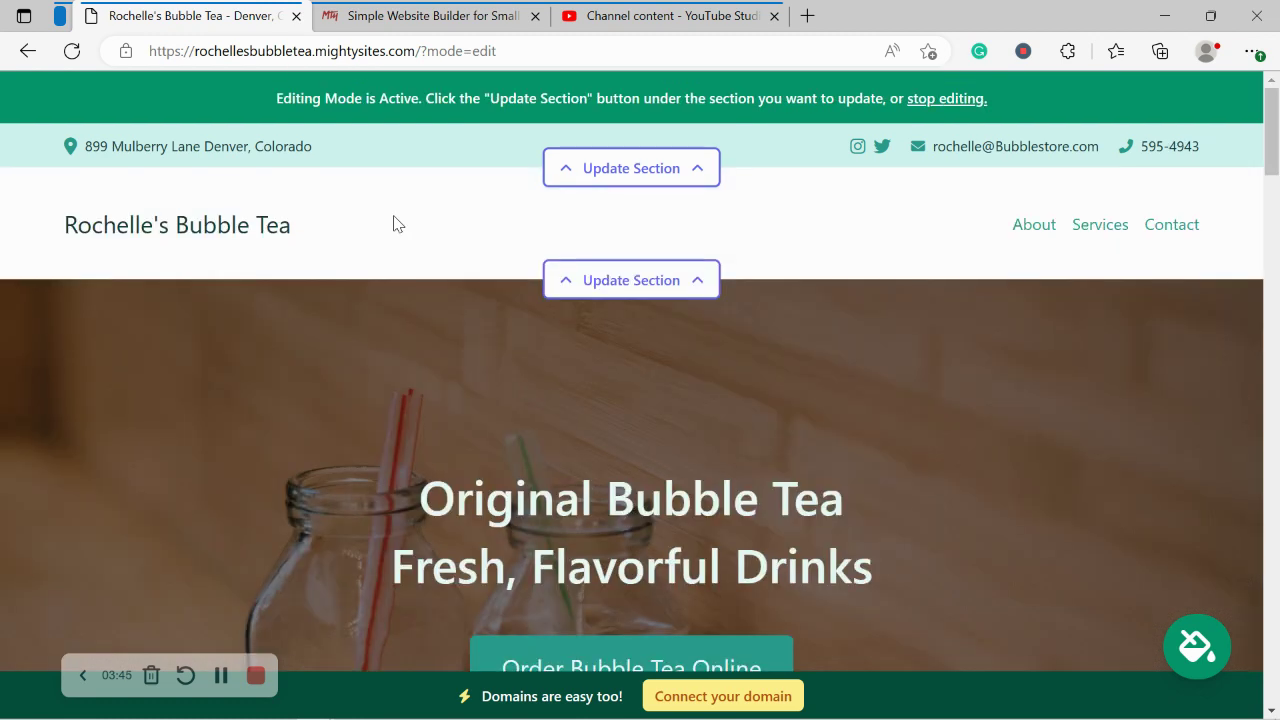
- Upload the Mighty Sites logo image as the header logo and save it
{"action": "left_click", "coordinate": [613, 288]}
{"action": "left_click", "coordinate": [278, 405]}
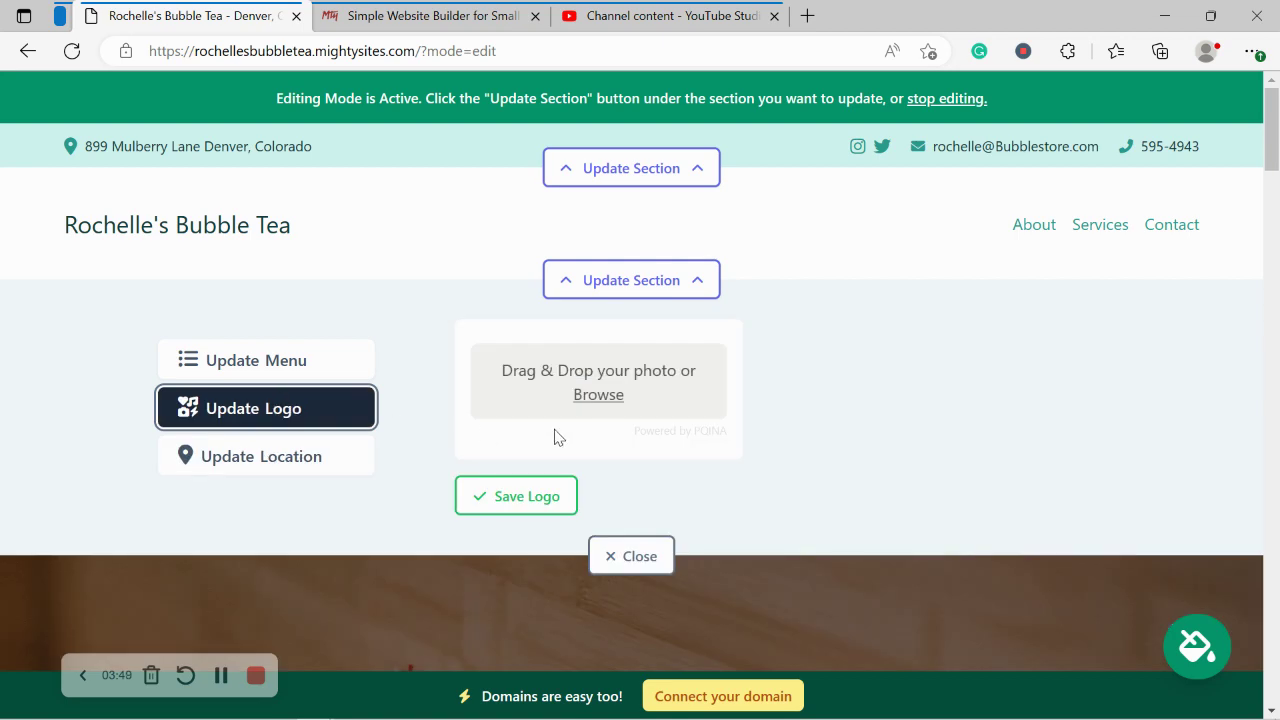
{"action": "left_click", "coordinate": [606, 397]}
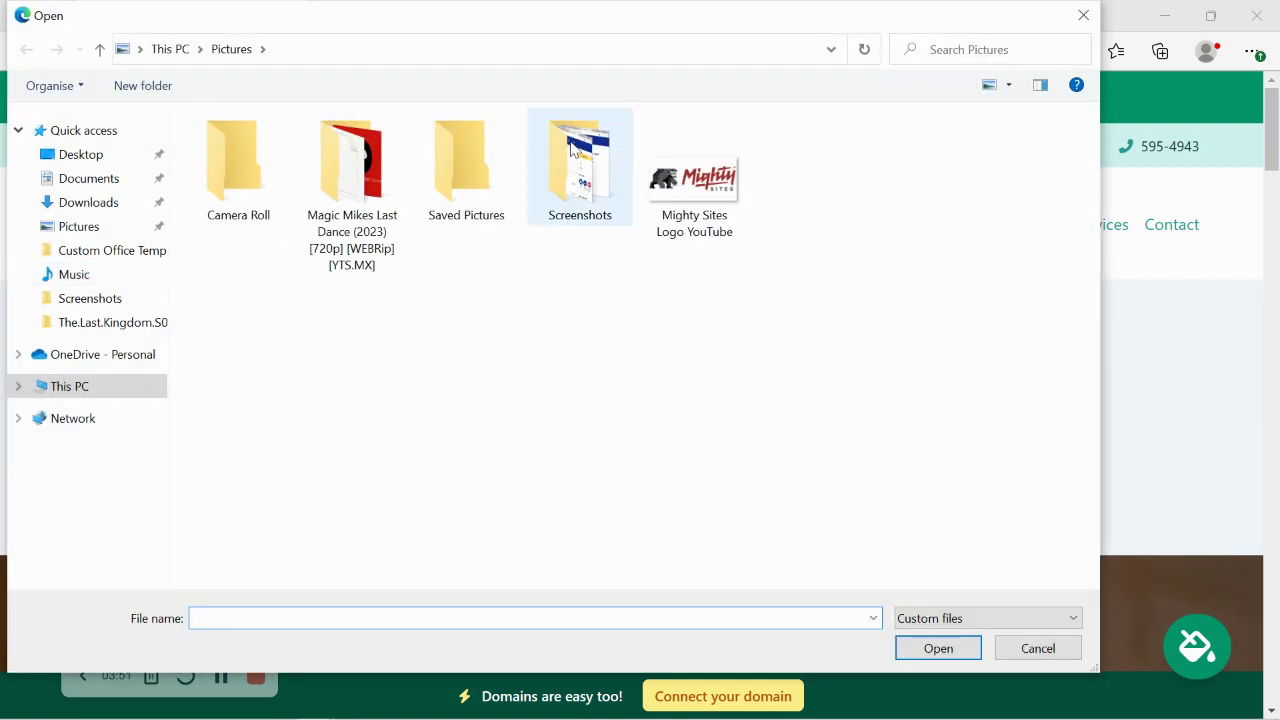
{"action": "double_click", "coordinate": [700, 188]}
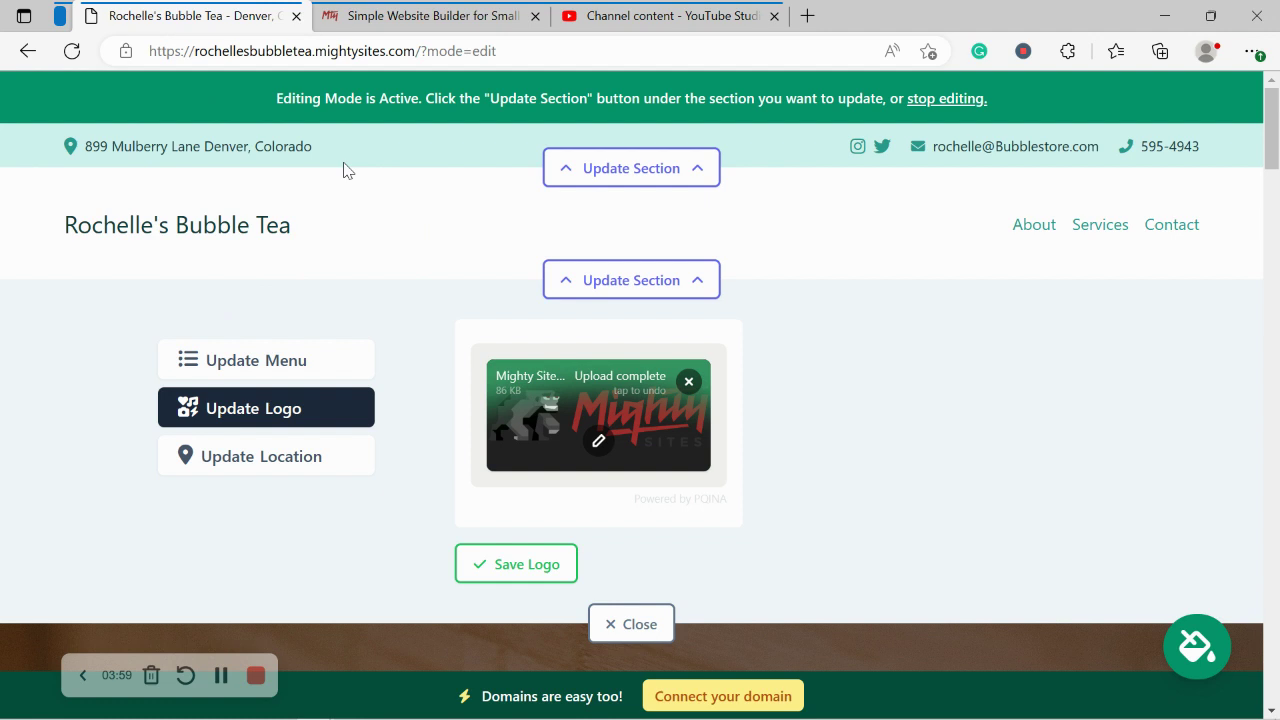
{"action": "left_click", "coordinate": [550, 570]}
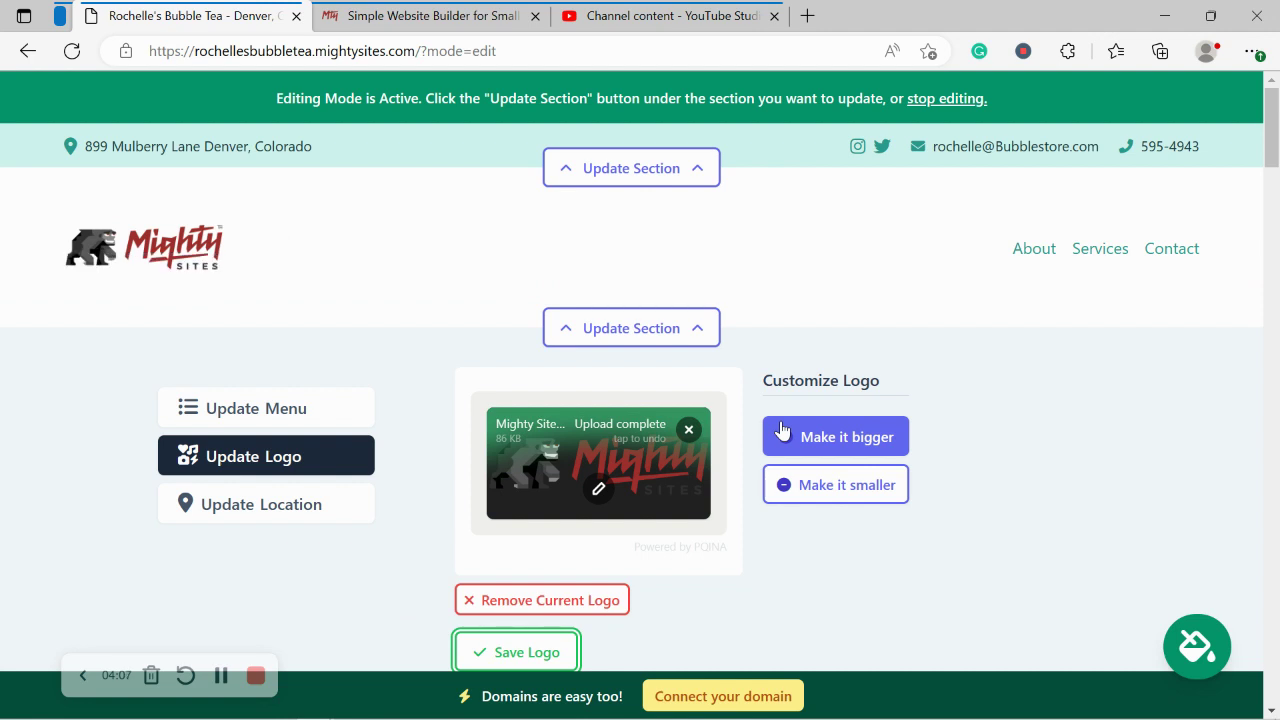
{"action": "left_click", "coordinate": [532, 656]}
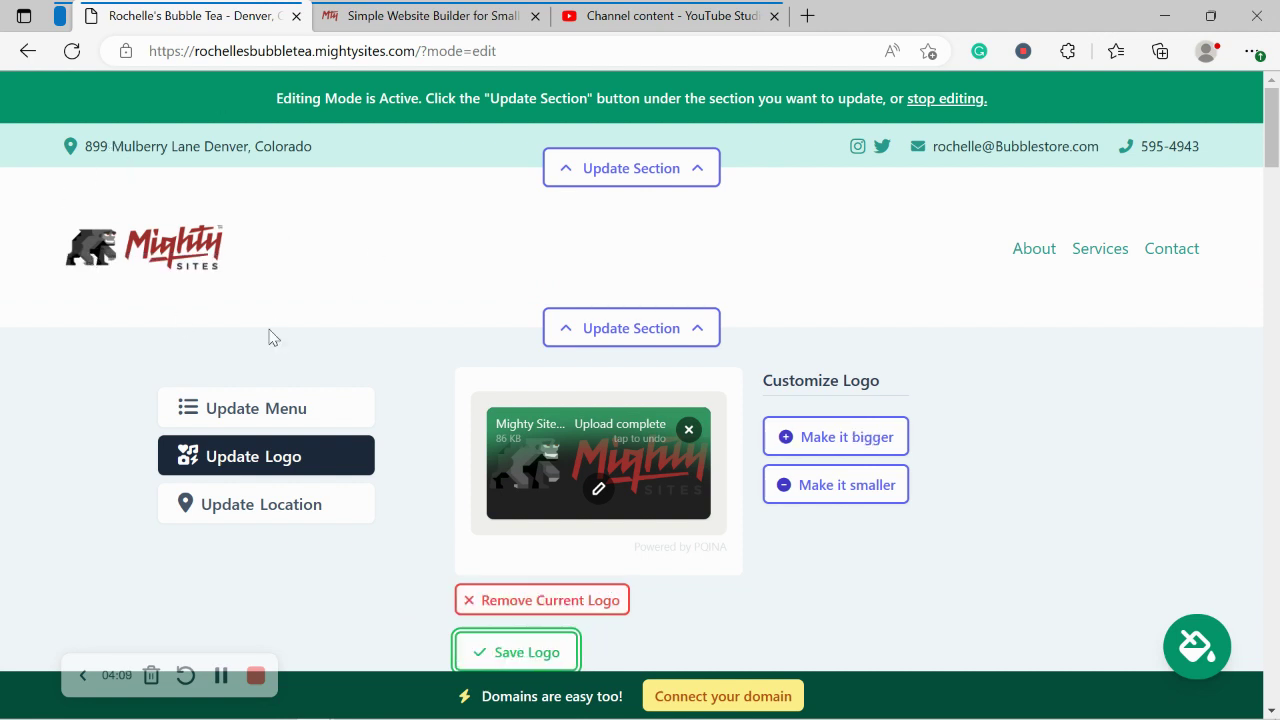
{"action": "scroll", "coordinate": [314, 303], "scroll_direction": "down", "scroll_amount": 3}
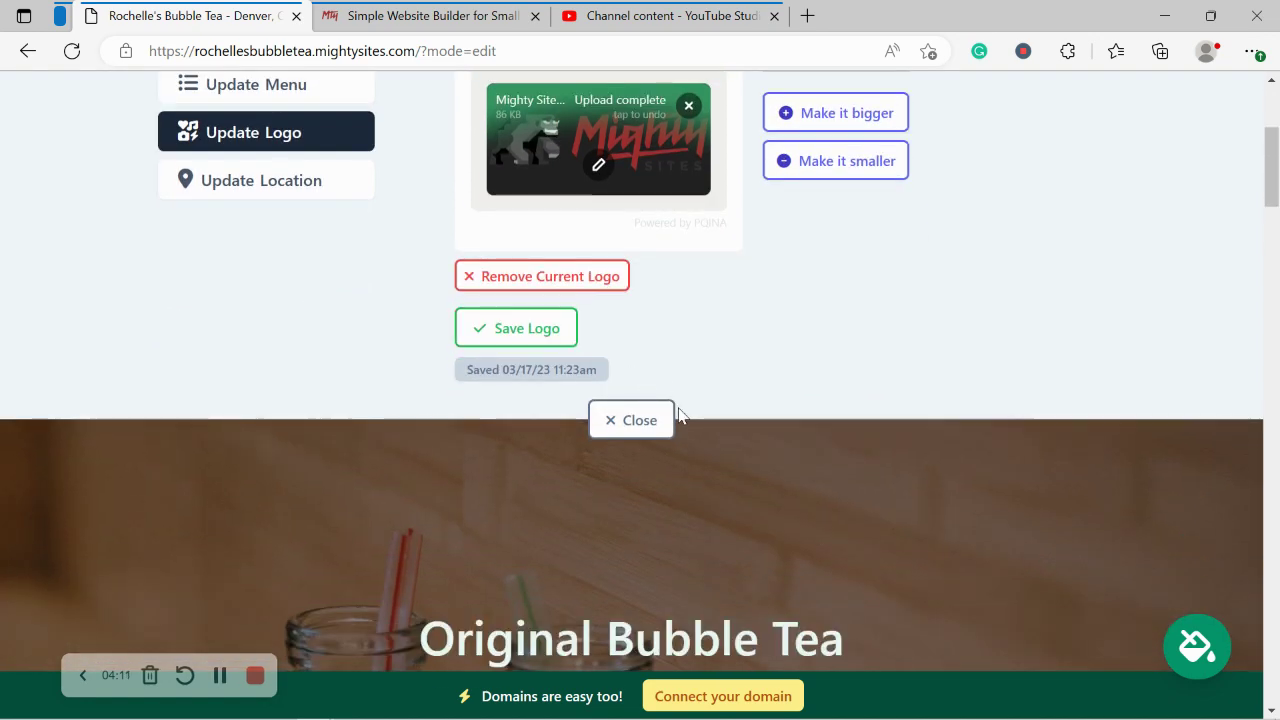
{"action": "left_click_drag", "start_coordinate": [677, 408], "coordinate": [632, 425]}
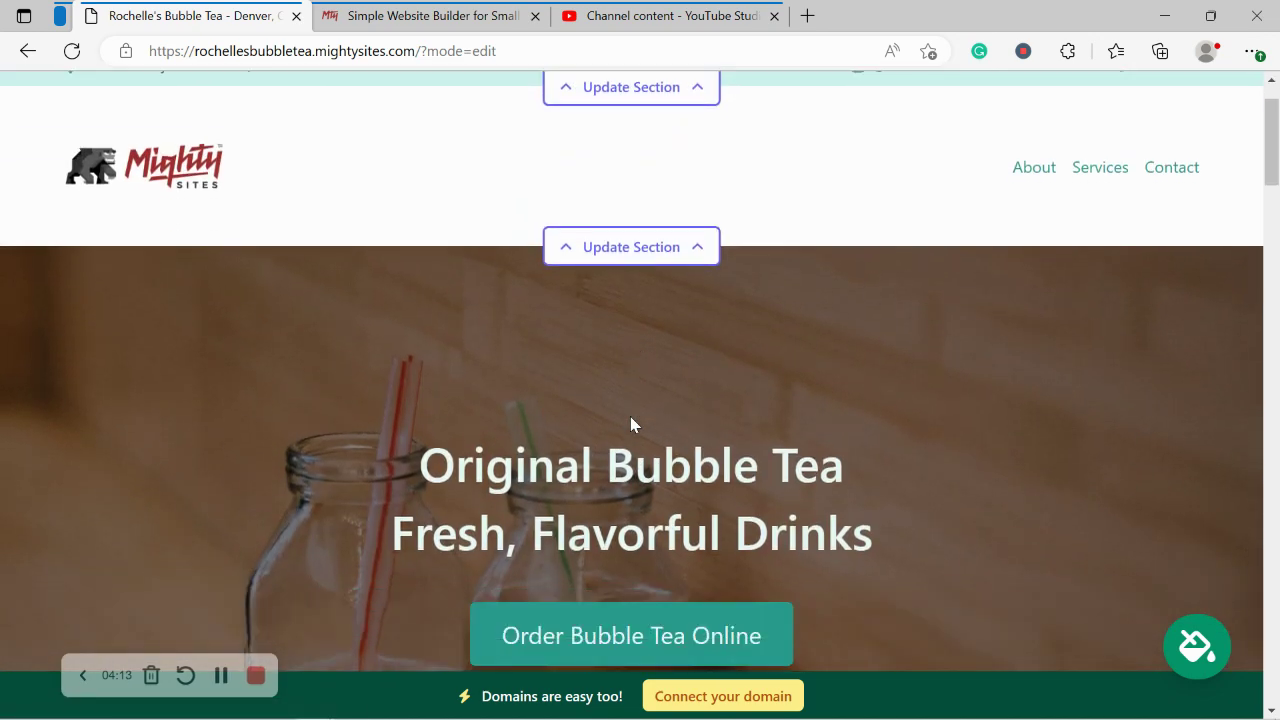
{"action": "scroll", "coordinate": [632, 424], "scroll_direction": "down", "scroll_amount": 5}
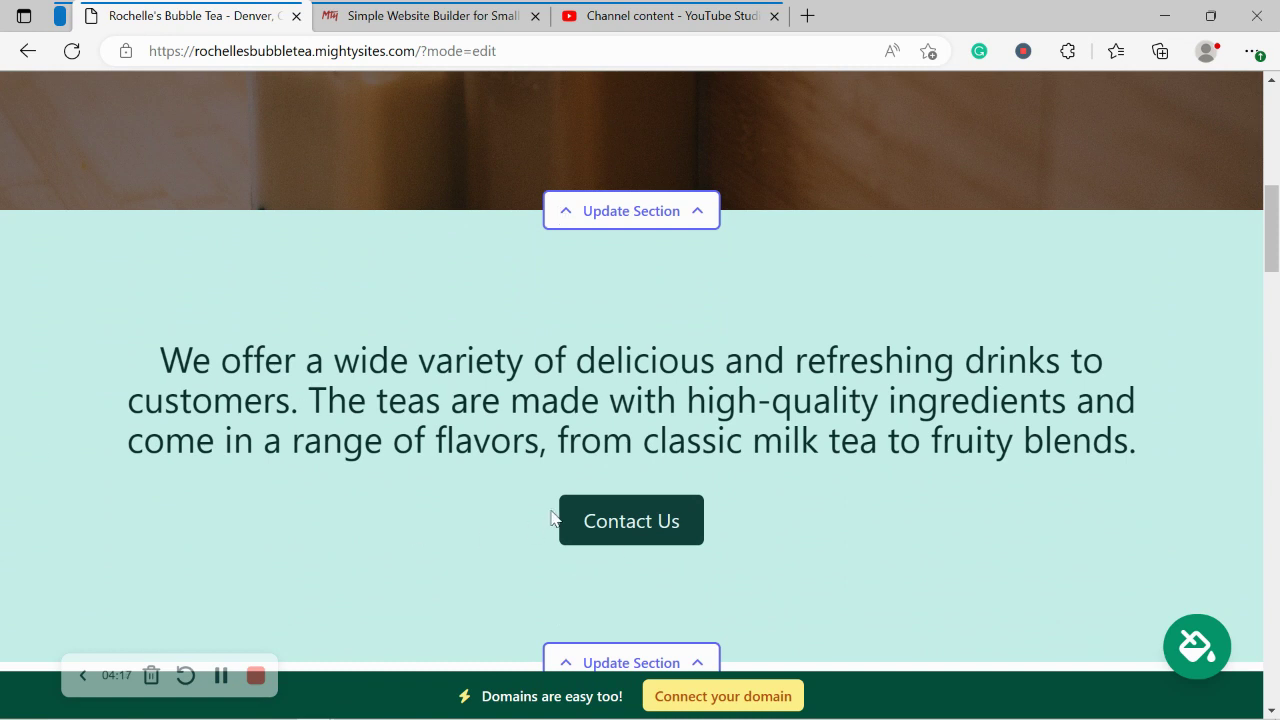
{"action": "scroll", "coordinate": [551, 517], "scroll_direction": "down", "scroll_amount": 2}
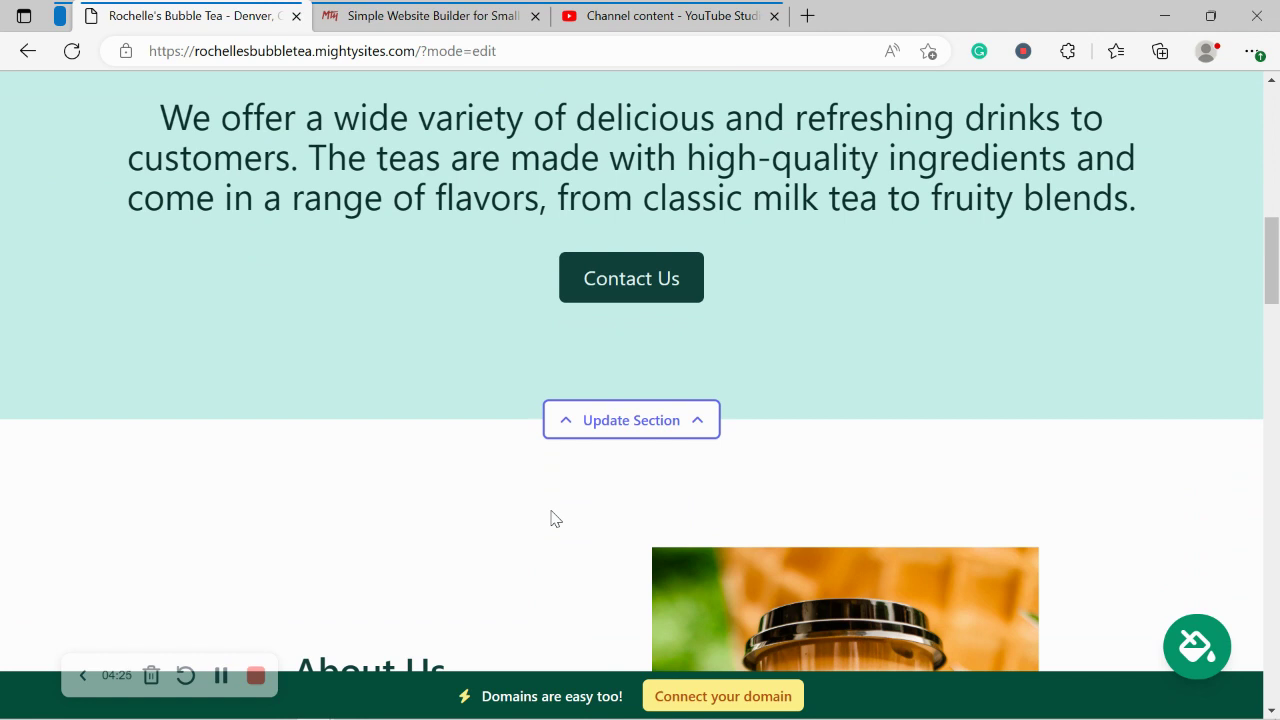
{"action": "scroll", "coordinate": [551, 517], "scroll_direction": "up", "scroll_amount": 2}
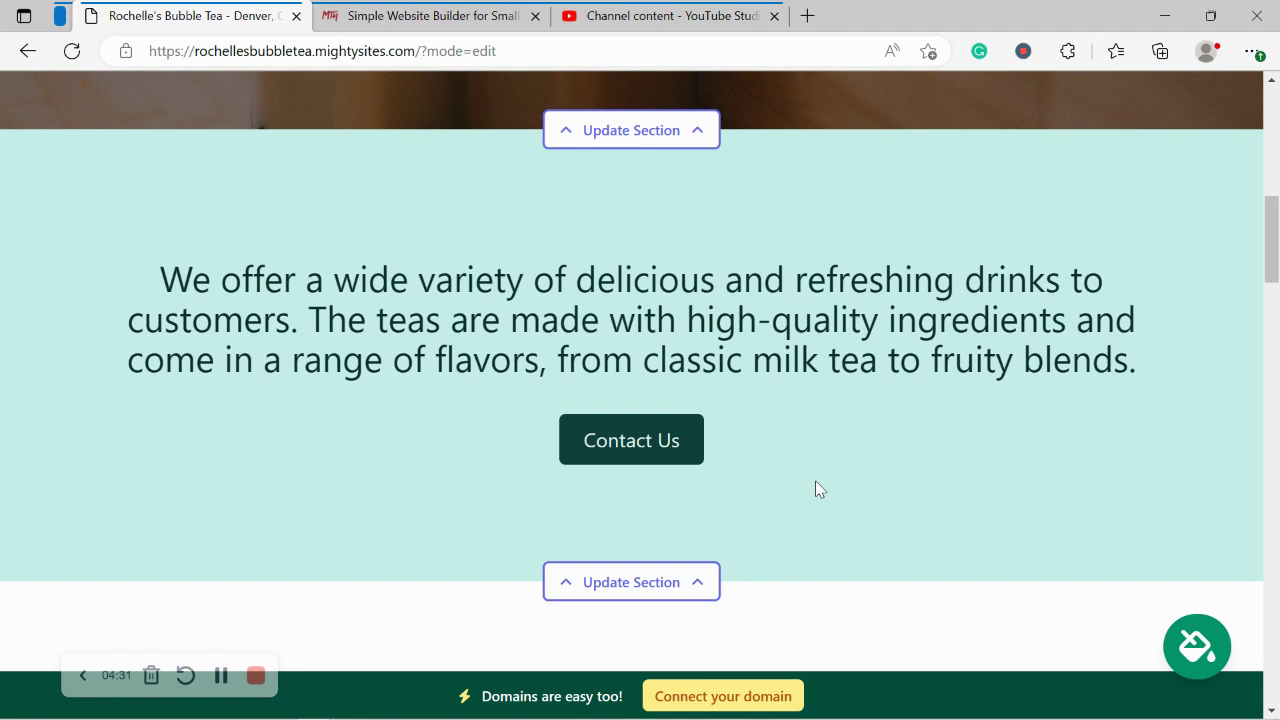
{"action": "scroll", "coordinate": [815, 481], "scroll_direction": "down", "scroll_amount": 3}
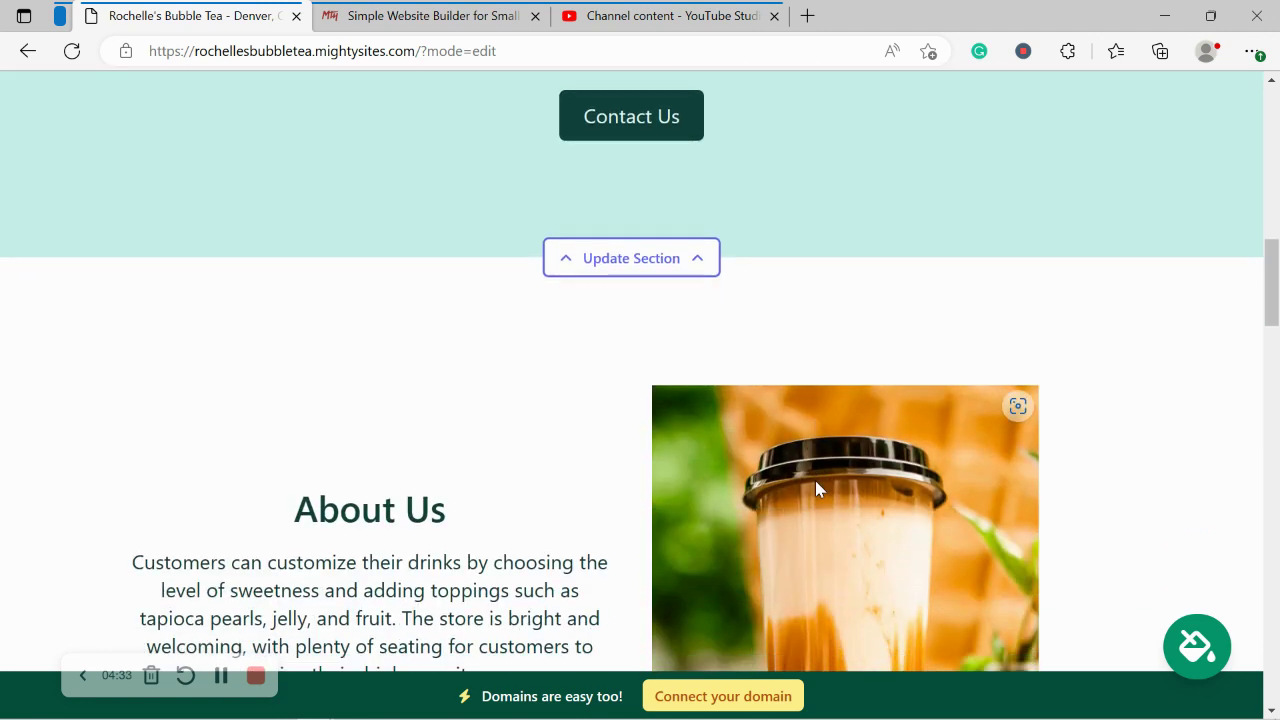
- Preview grey, blue, slate and teal colour themes, then apply the light green theme
{"action": "left_click", "coordinate": [1197, 646]}
{"action": "left_click", "coordinate": [437, 560]}
{"action": "left_click", "coordinate": [647, 573]}
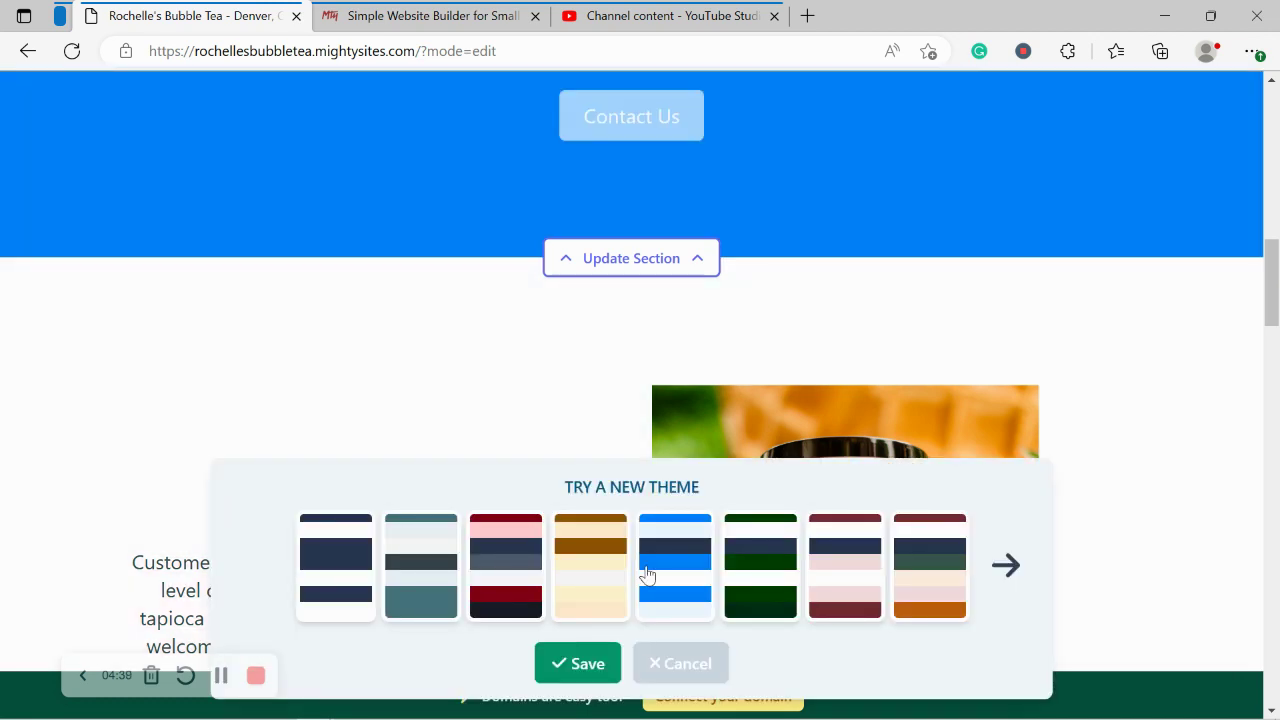
{"action": "left_click", "coordinate": [449, 587]}
{"action": "left_click", "coordinate": [1018, 568]}
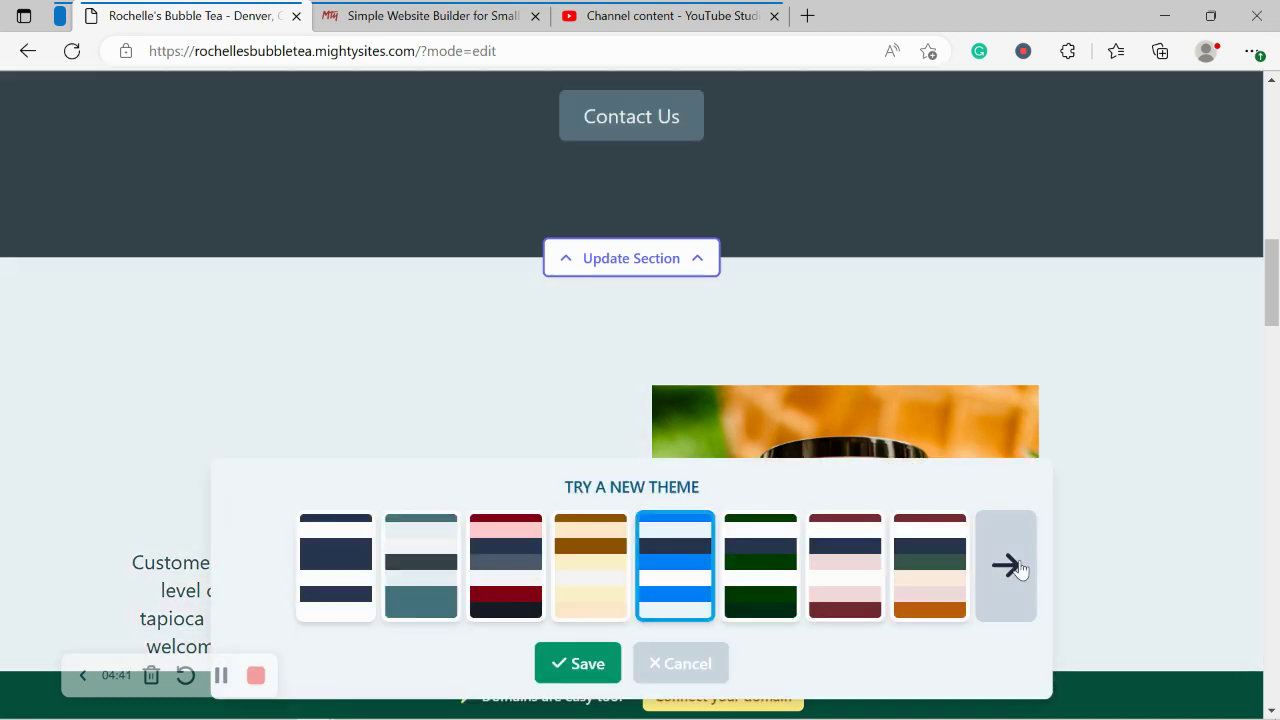
{"action": "left_click", "coordinate": [1006, 566]}
{"action": "left_click", "coordinate": [1020, 568]}
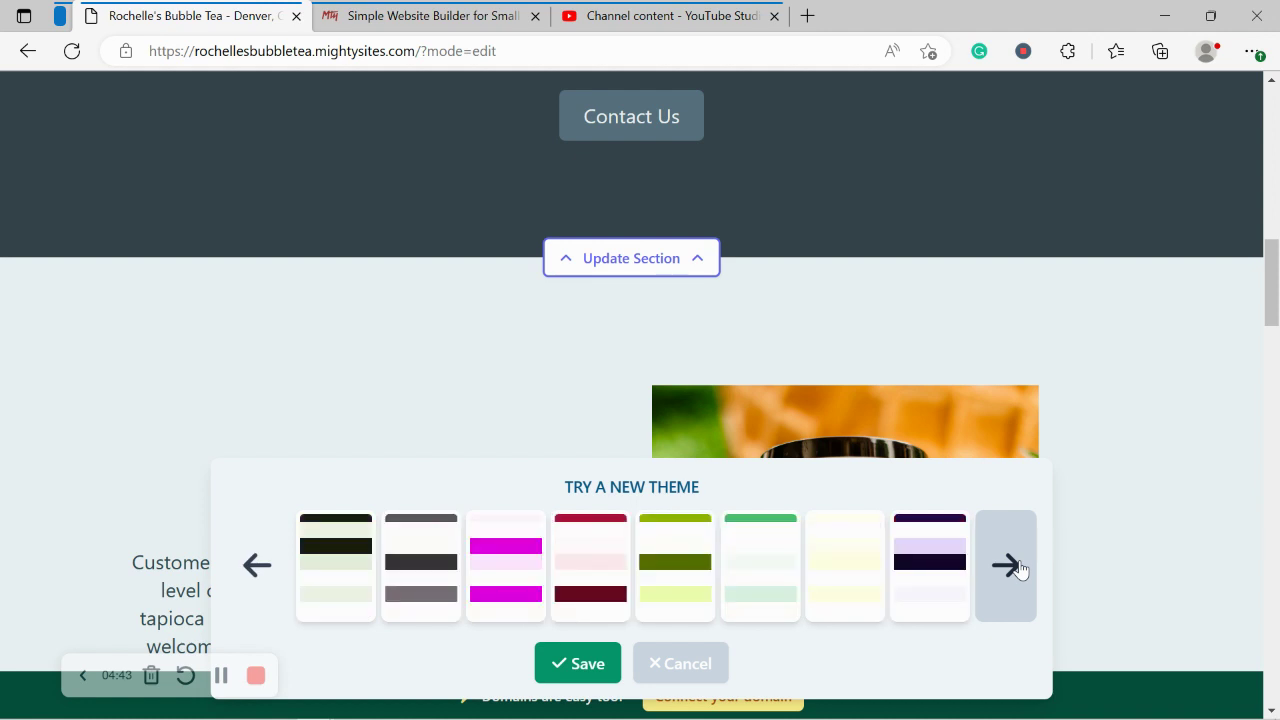
{"action": "left_click", "coordinate": [245, 567]}
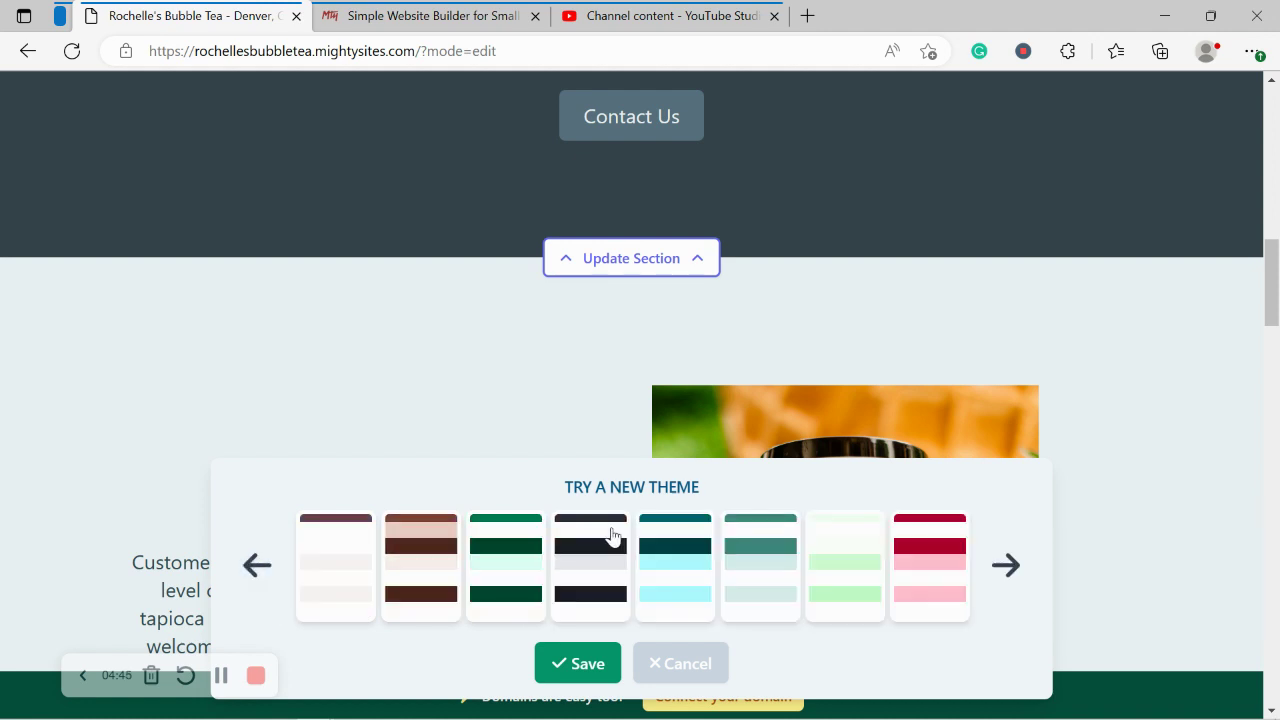
{"action": "left_click", "coordinate": [640, 566]}
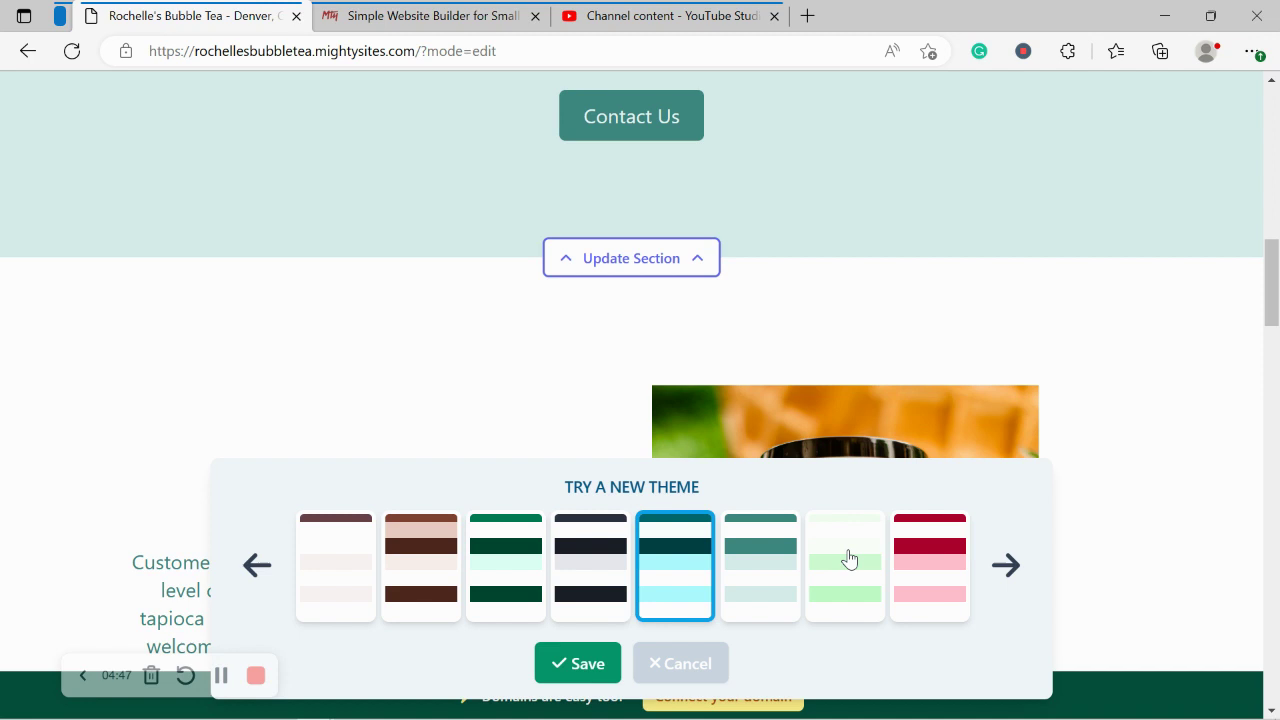
{"action": "left_click", "coordinate": [849, 560]}
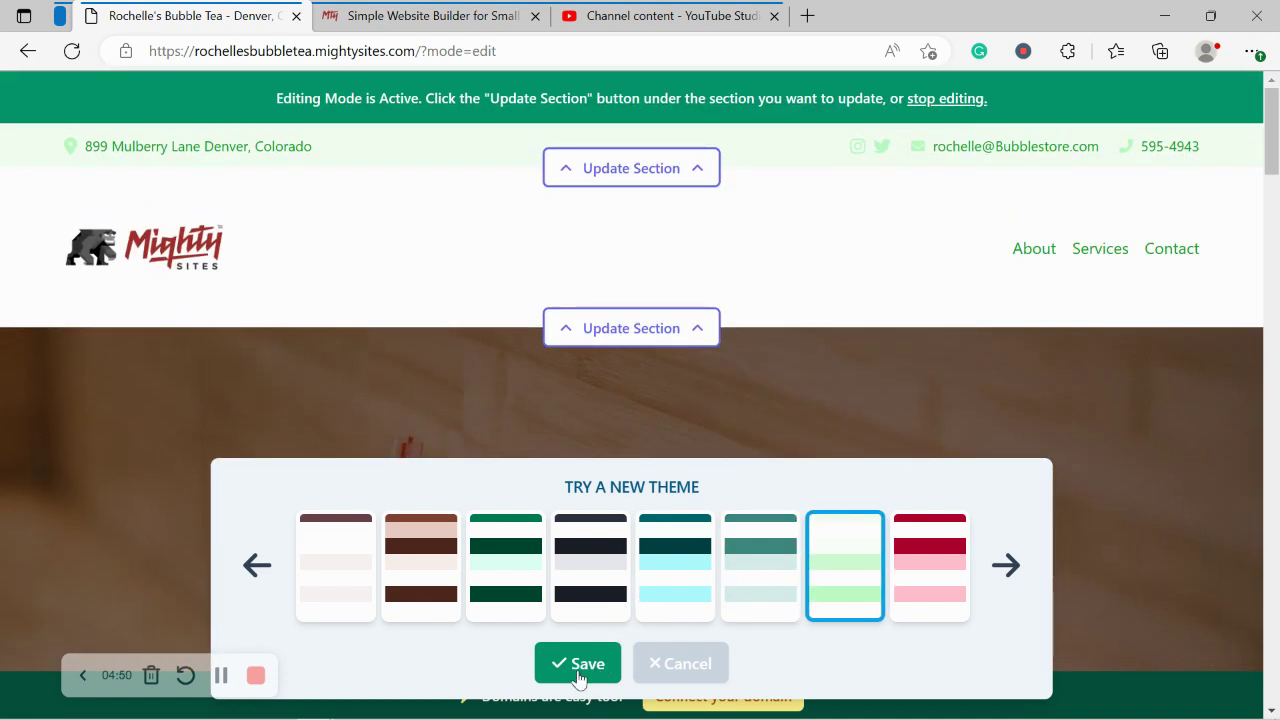
{"action": "left_click", "coordinate": [578, 670]}
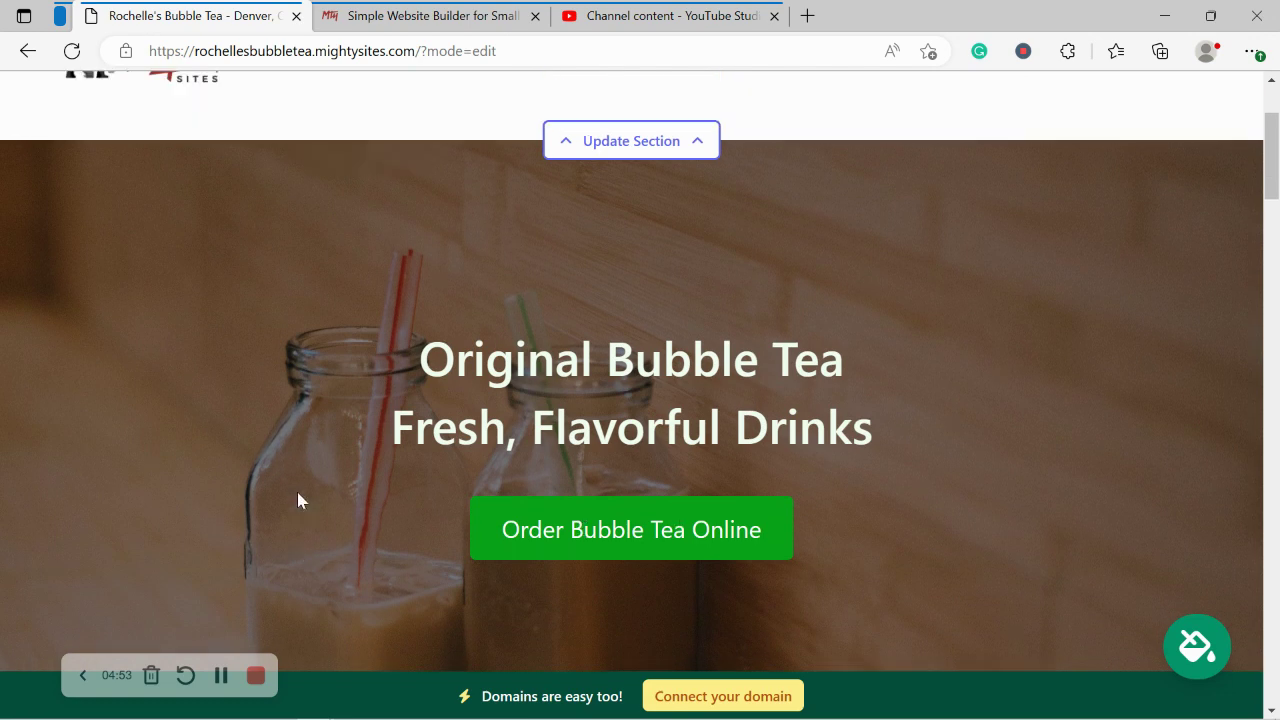
{"action": "scroll", "coordinate": [296, 495], "scroll_direction": "down", "scroll_amount": 4}
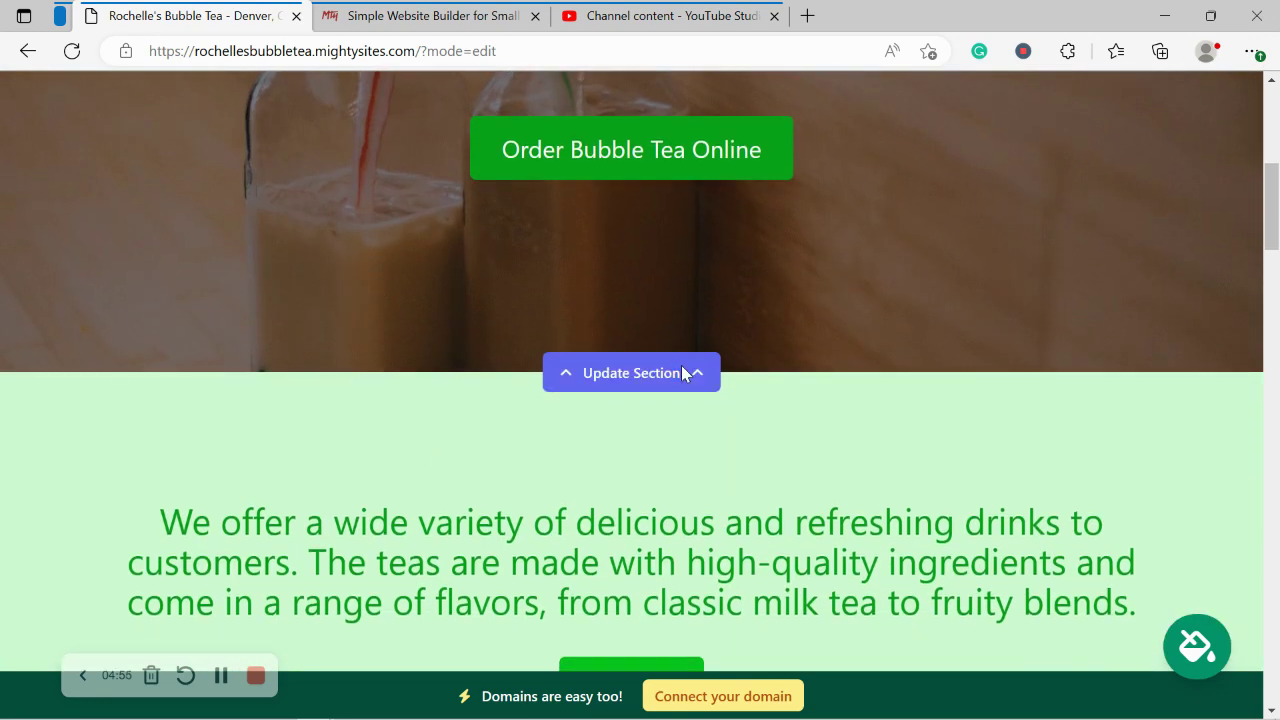
- Open the hero background image options and browse the stock library's bubble tea photos
{"action": "left_click", "coordinate": [681, 370]}
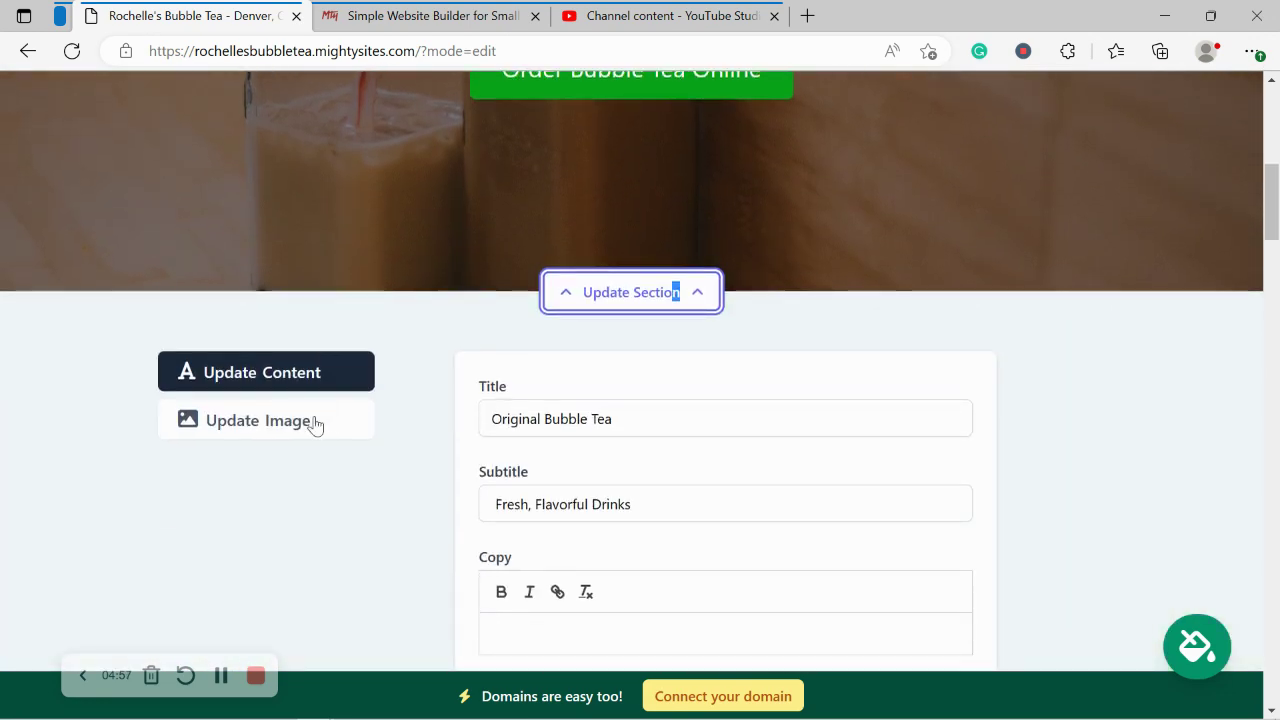
{"action": "left_click", "coordinate": [314, 425]}
{"action": "scroll", "coordinate": [617, 320], "scroll_direction": "up", "scroll_amount": 2}
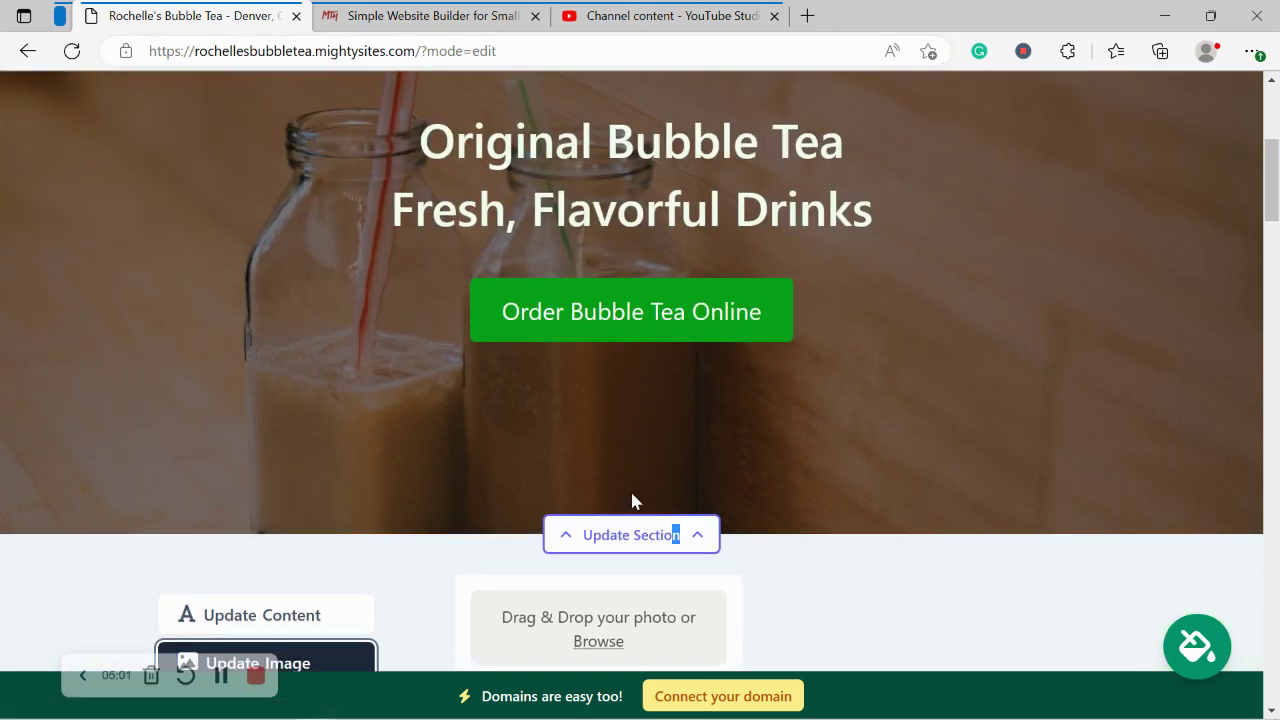
{"action": "scroll", "coordinate": [650, 518], "scroll_direction": "down", "scroll_amount": 2}
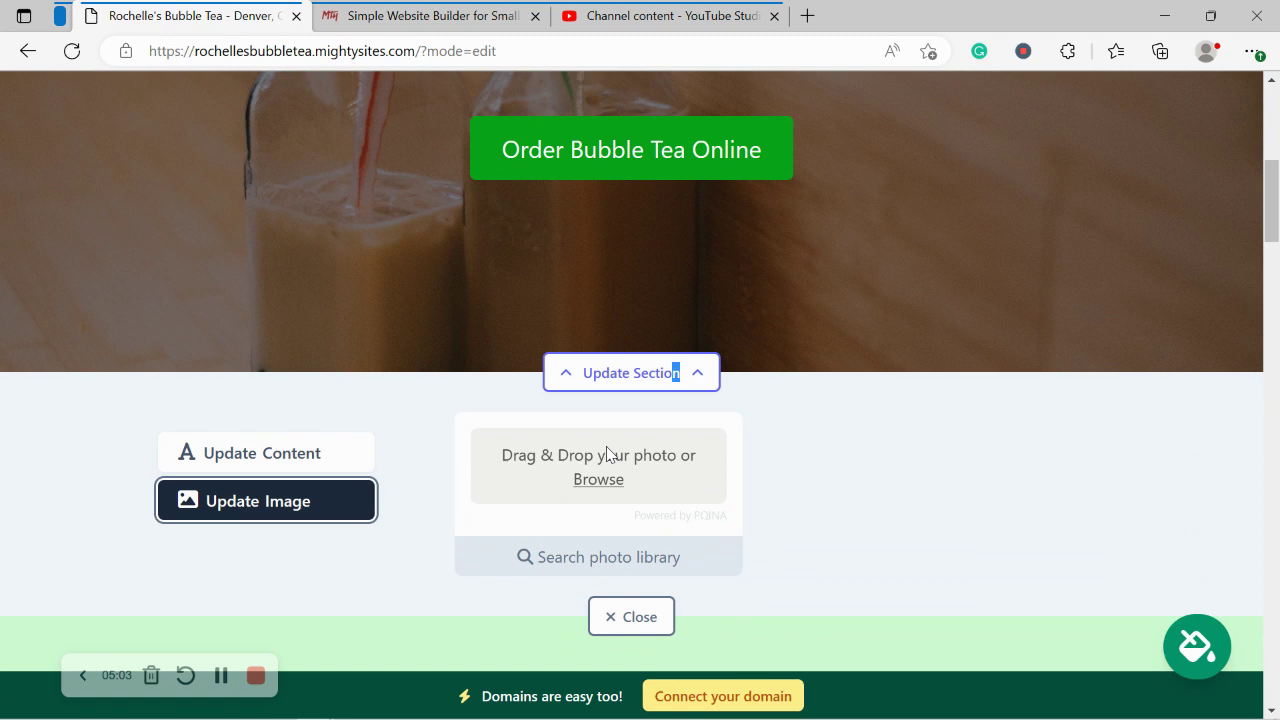
{"action": "left_click", "coordinate": [690, 560]}
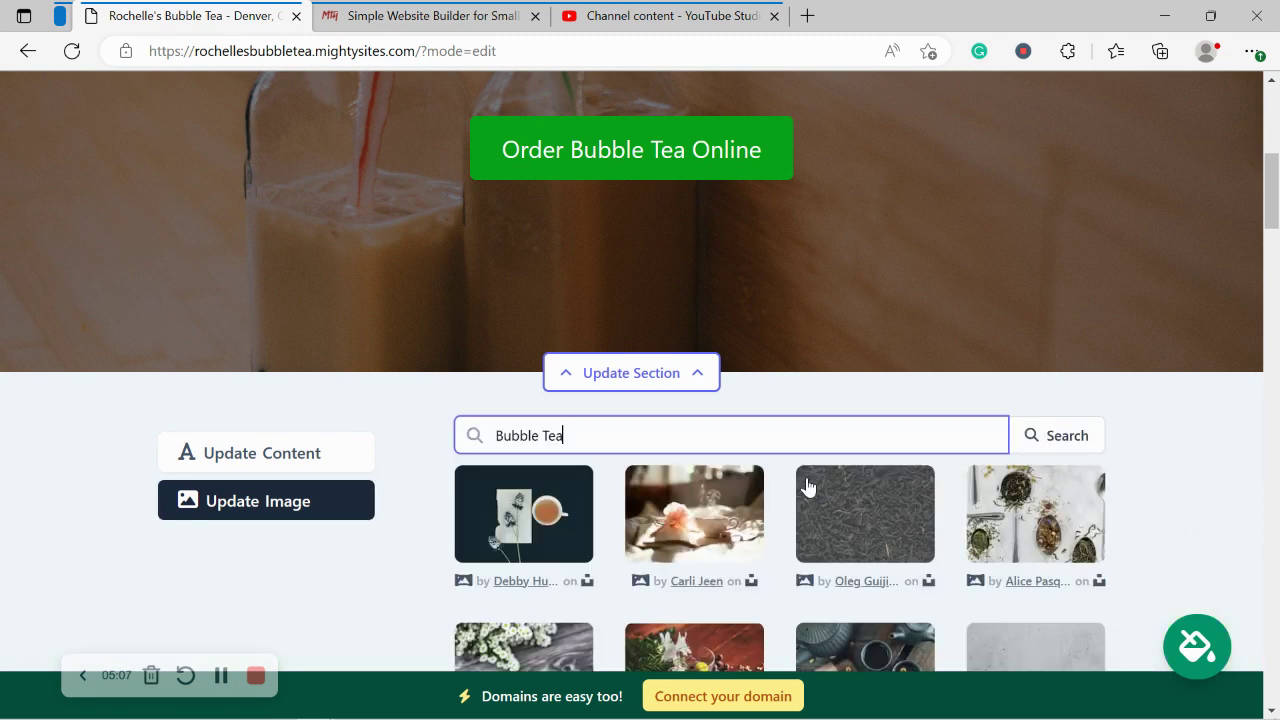
{"action": "left_click", "coordinate": [1200, 489]}
{"action": "scroll", "coordinate": [1200, 489], "scroll_direction": "down", "scroll_amount": 1}
{"action": "scroll", "coordinate": [1204, 489], "scroll_direction": "down", "scroll_amount": 1}
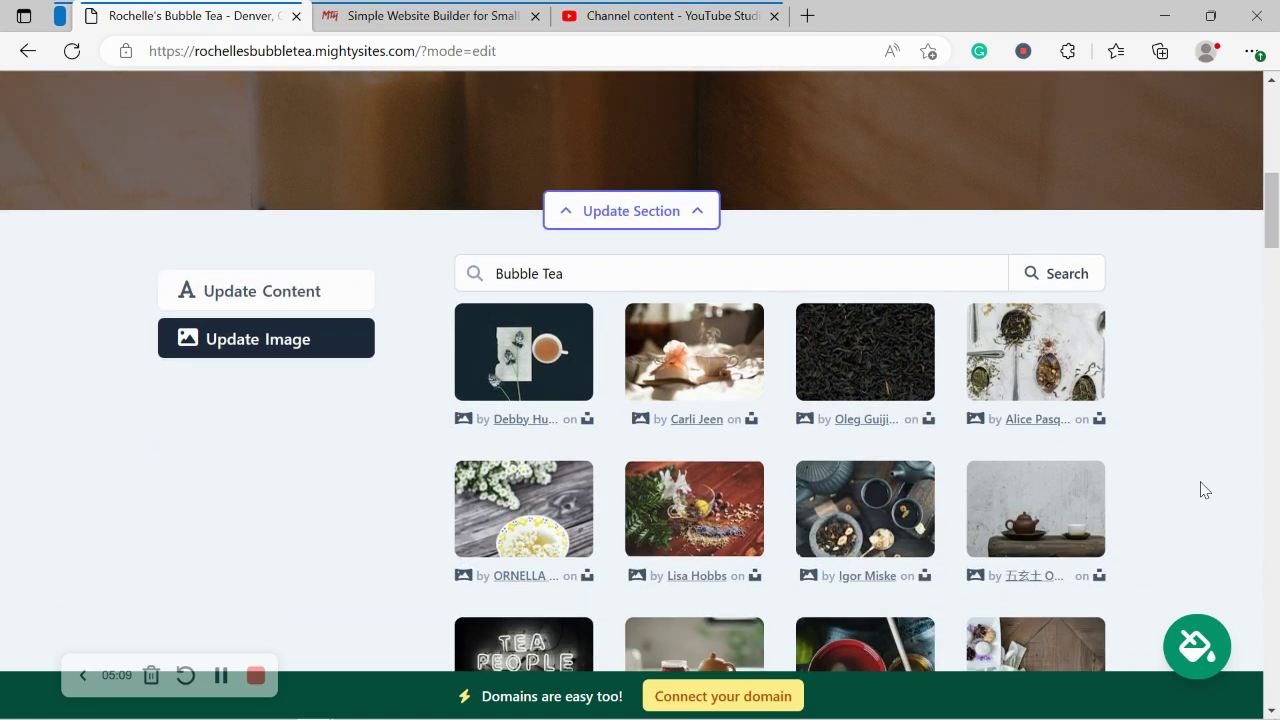
{"action": "scroll", "coordinate": [1204, 489], "scroll_direction": "down", "scroll_amount": 1}
{"action": "scroll", "coordinate": [1200, 487], "scroll_direction": "down", "scroll_amount": 1}
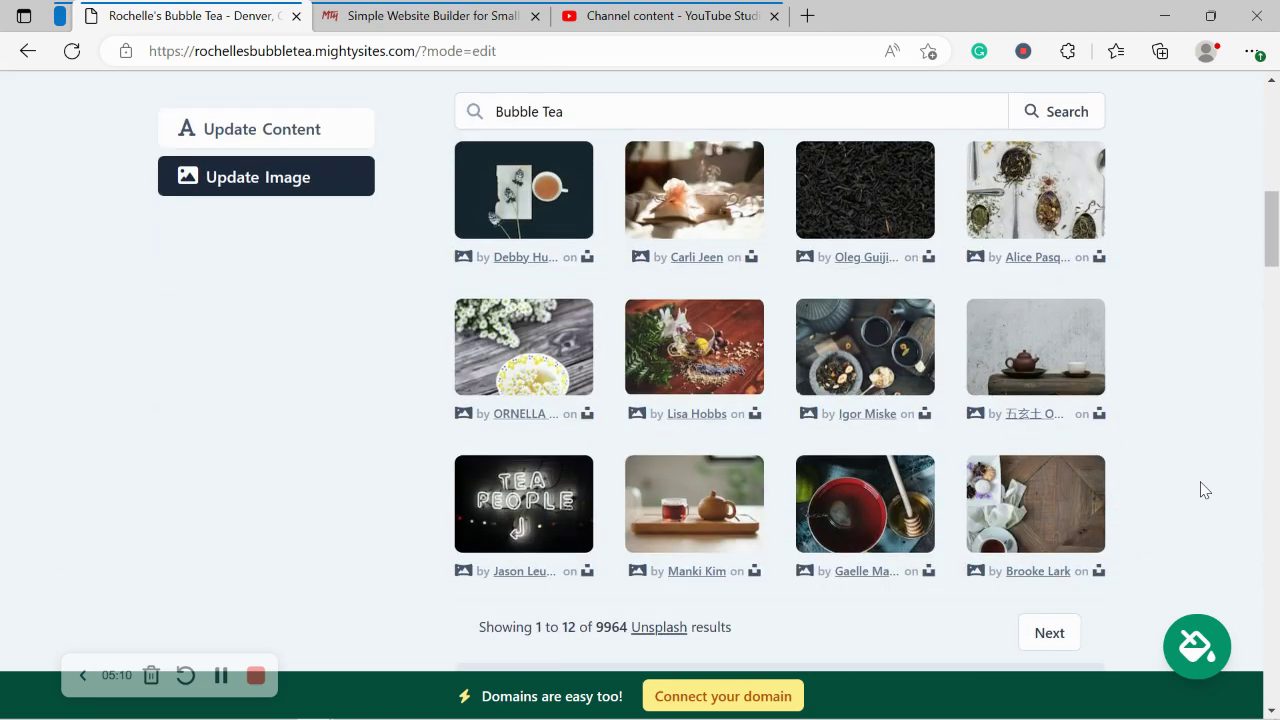
{"action": "left_click", "coordinate": [1050, 640]}
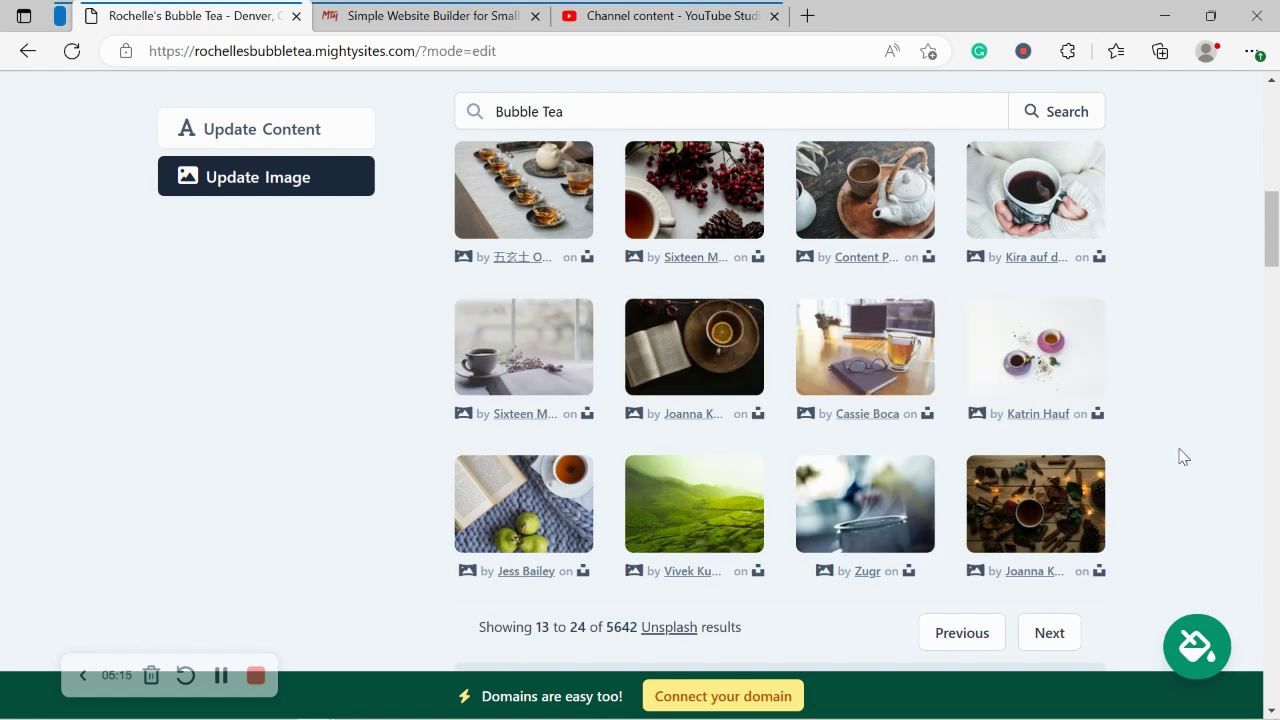
{"action": "left_click", "coordinate": [941, 627]}
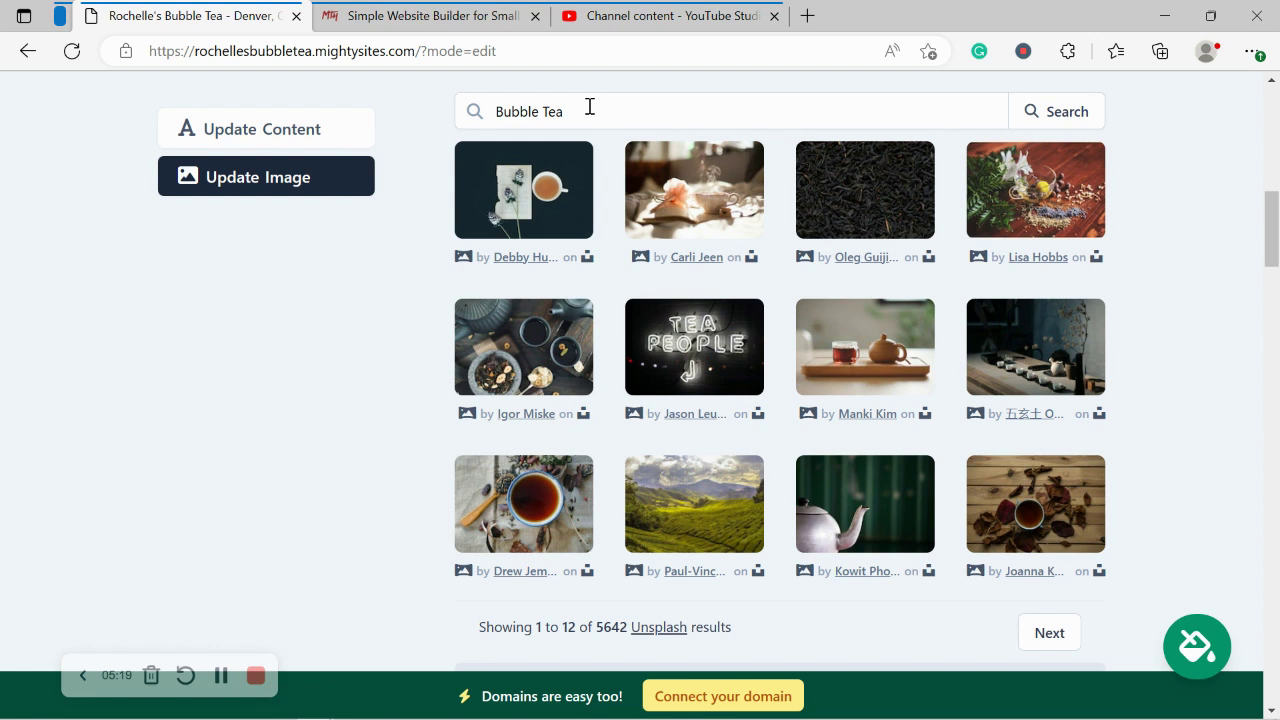
- Search the photo library for 'boba tea'
{"action": "double_click", "coordinate": [590, 107]}
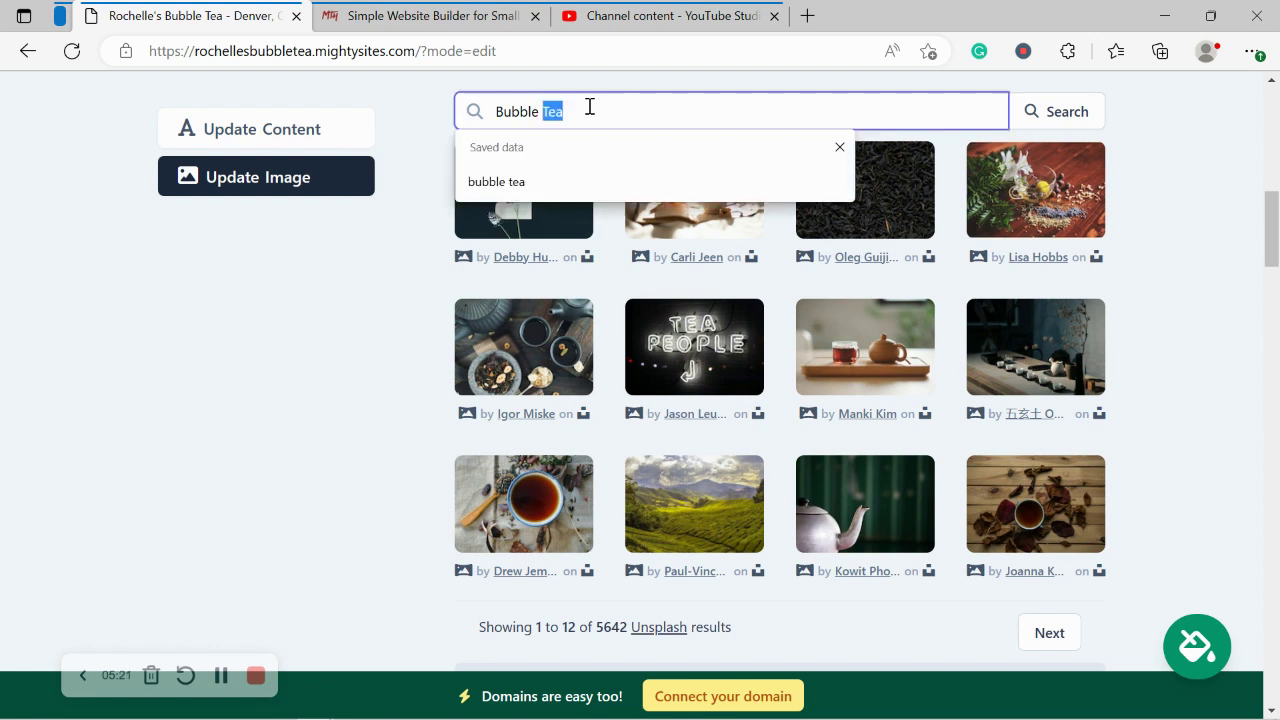
{"action": "left_click", "coordinate": [343, 457]}
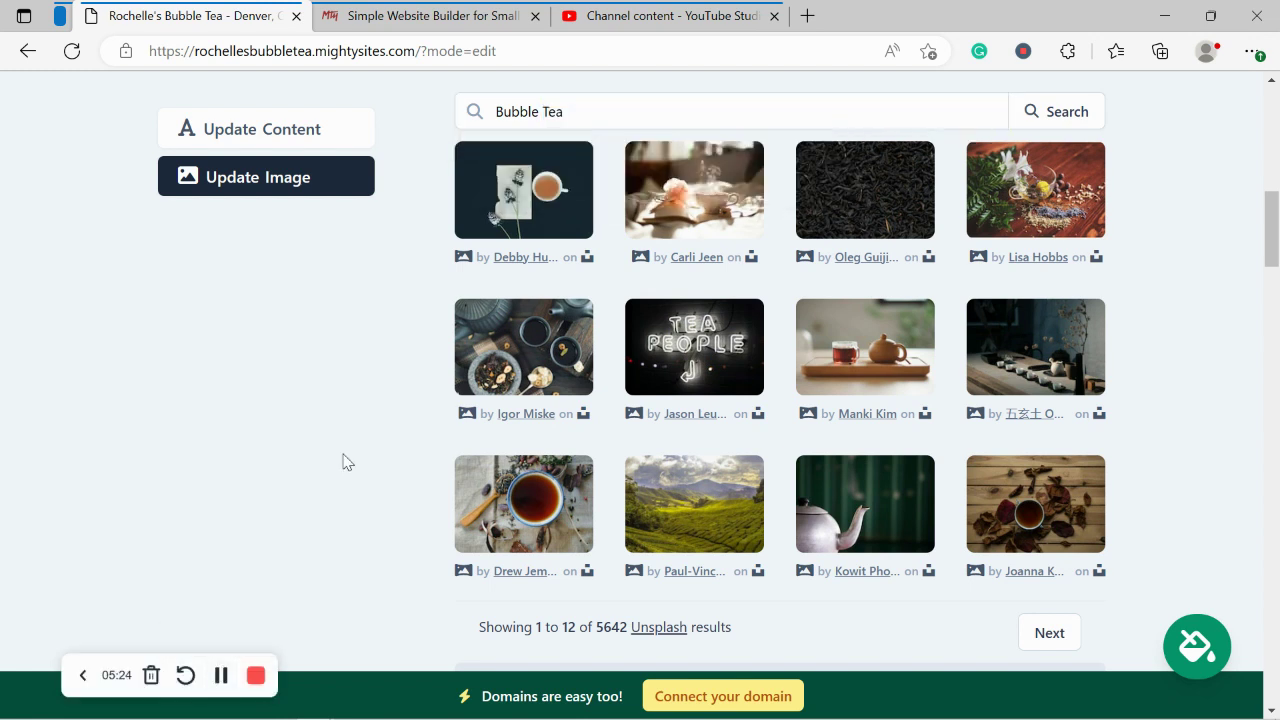
{"action": "scroll", "coordinate": [343, 460], "scroll_direction": "up", "scroll_amount": 1}
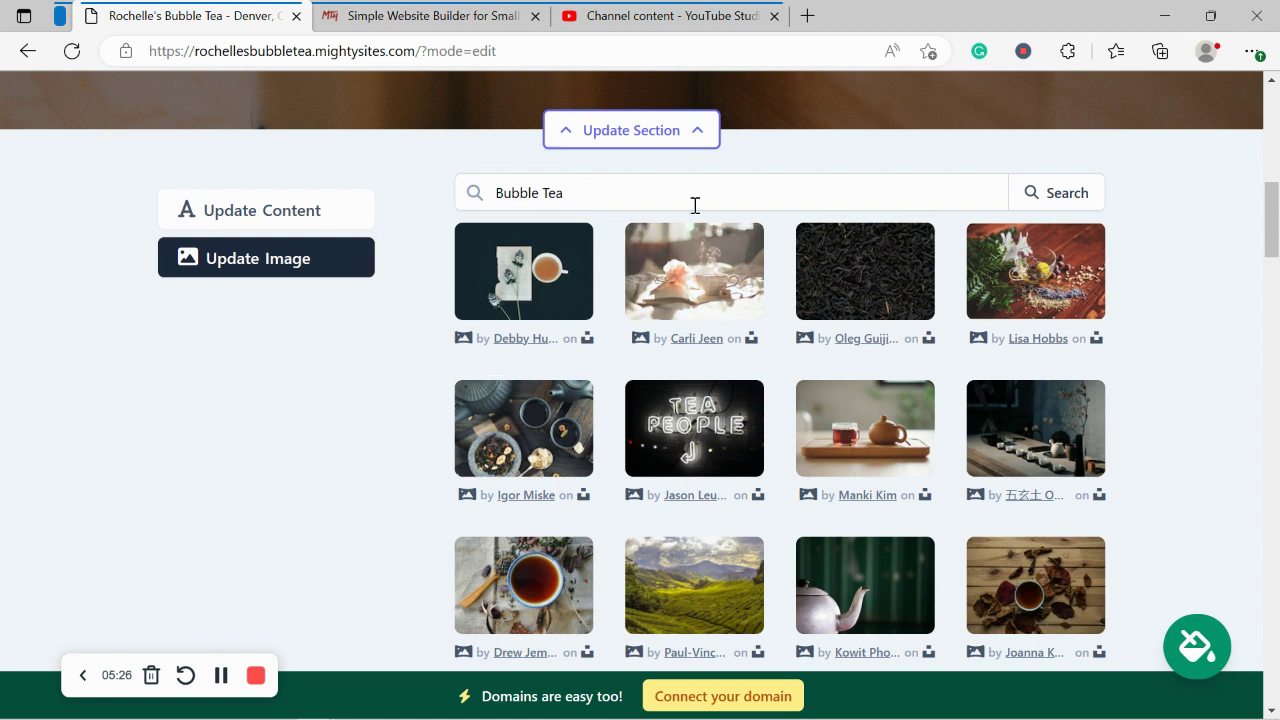
{"action": "triple_click", "coordinate": [700, 197]}
{"action": "type", "text": "n"}
{"action": "key", "text": "BackSpace"}
{"action": "type", "text": "b"}
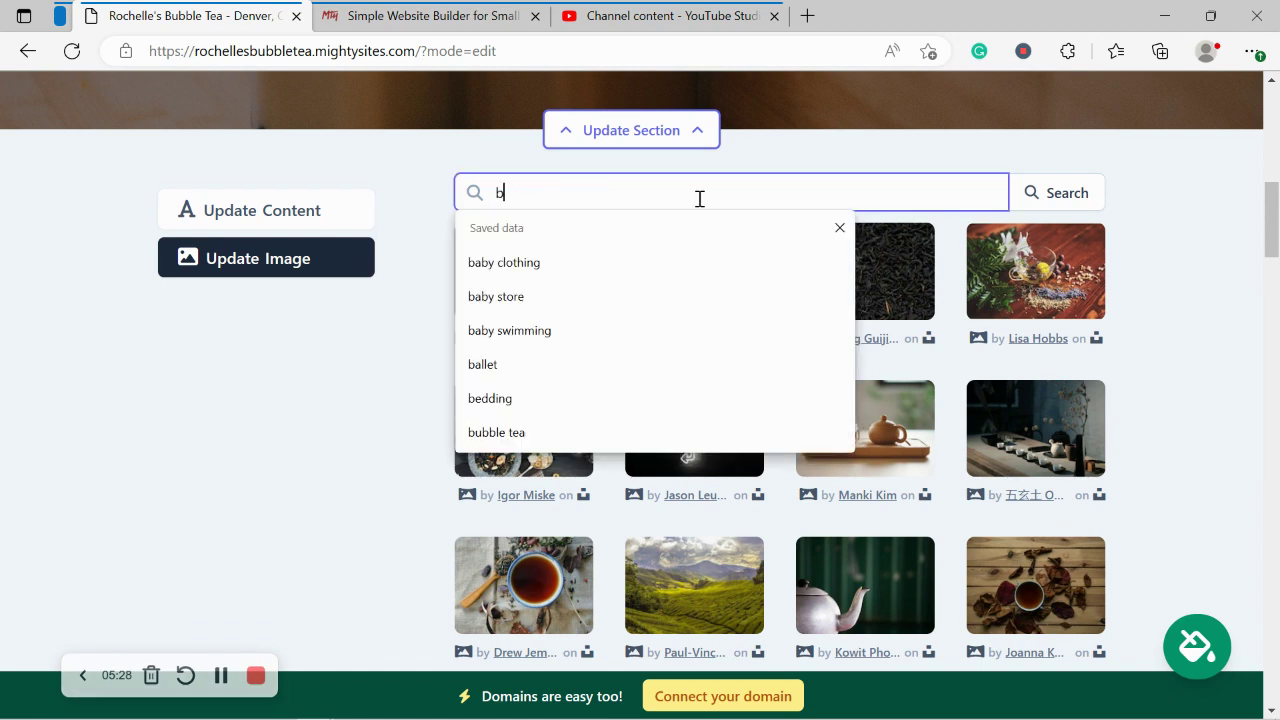
{"action": "type", "text": "oba tea"}
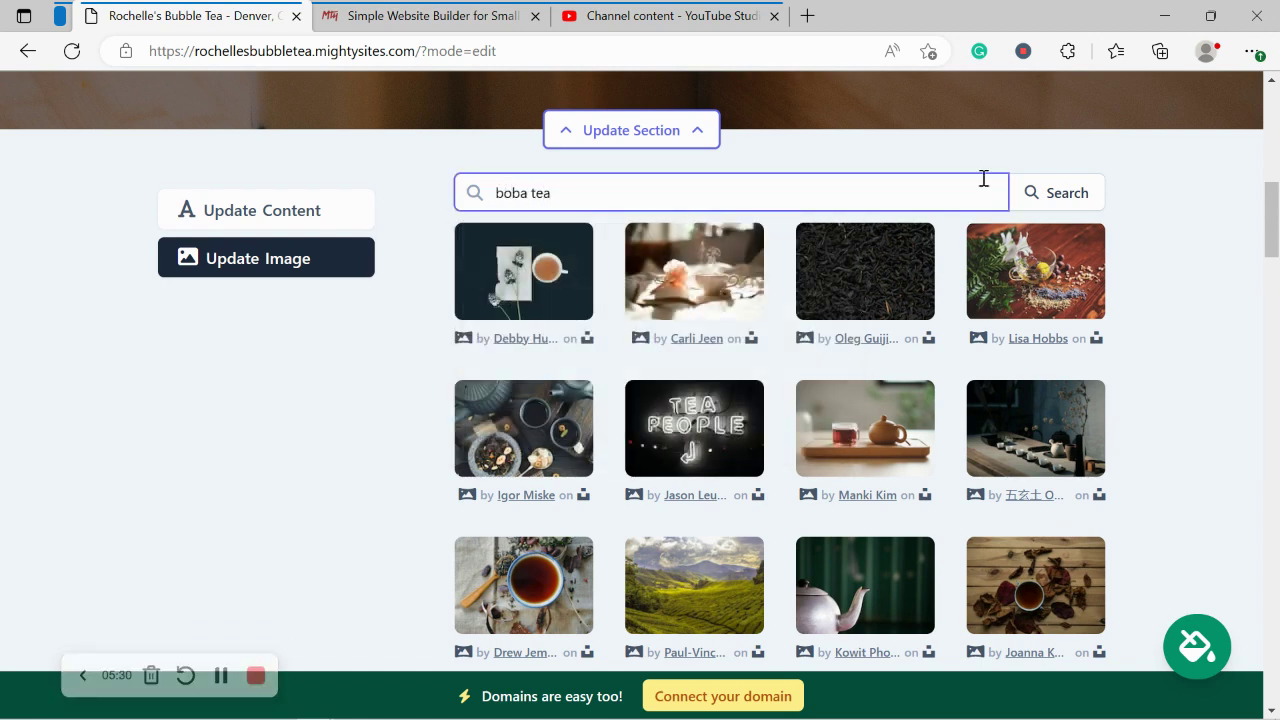
{"action": "left_click", "coordinate": [1045, 193]}
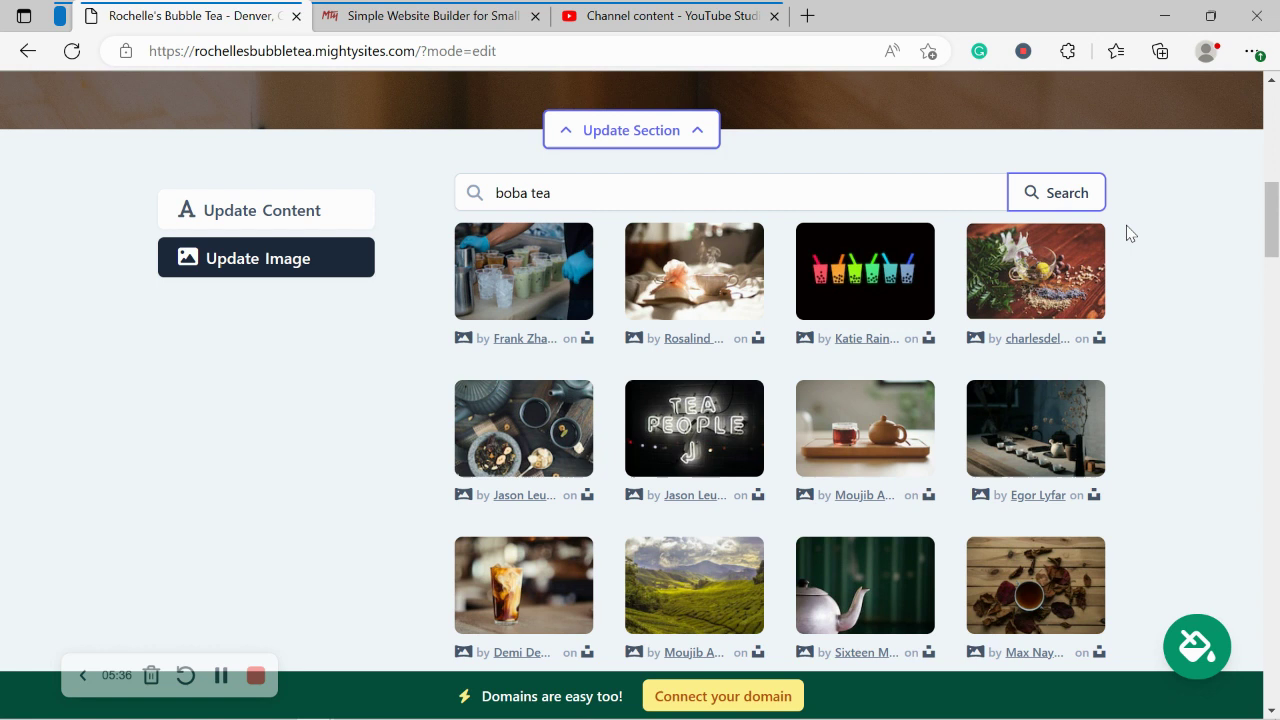
- Pick the photo of a hand holding a Chatime boba cup and save it as the hero image
{"action": "scroll", "coordinate": [1130, 233], "scroll_direction": "down", "scroll_amount": 1}
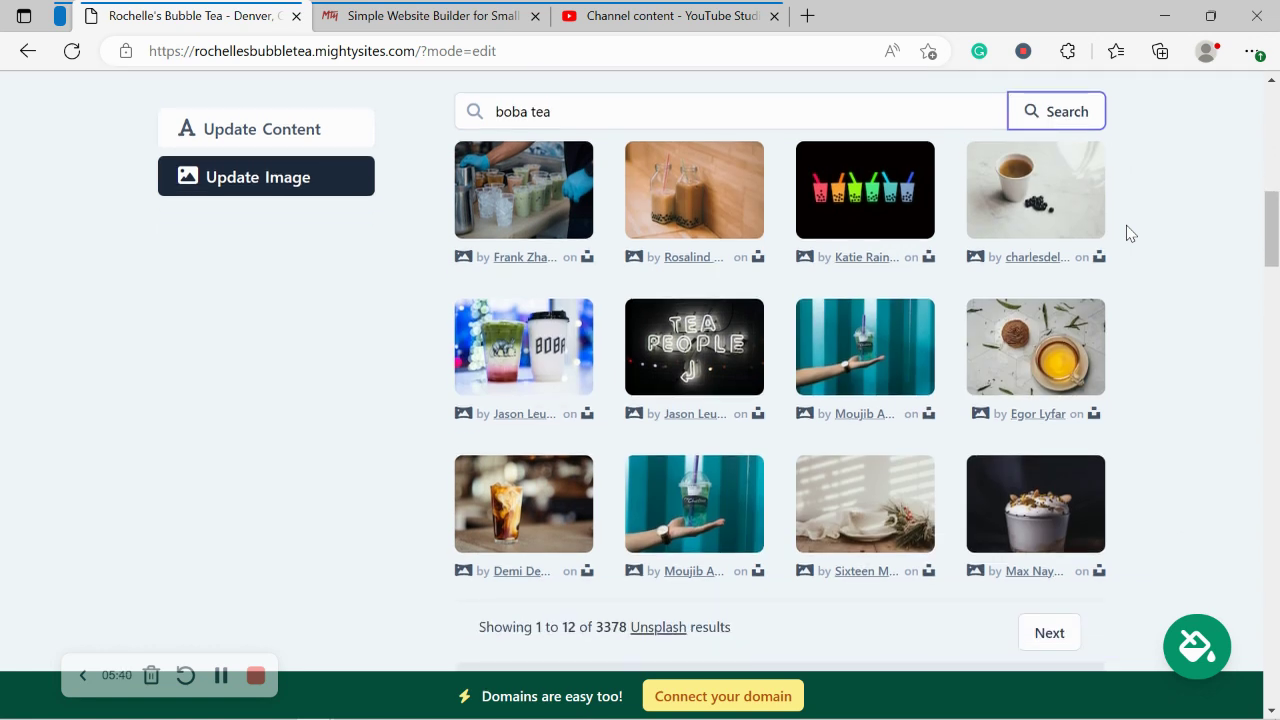
{"action": "left_click", "coordinate": [694, 503]}
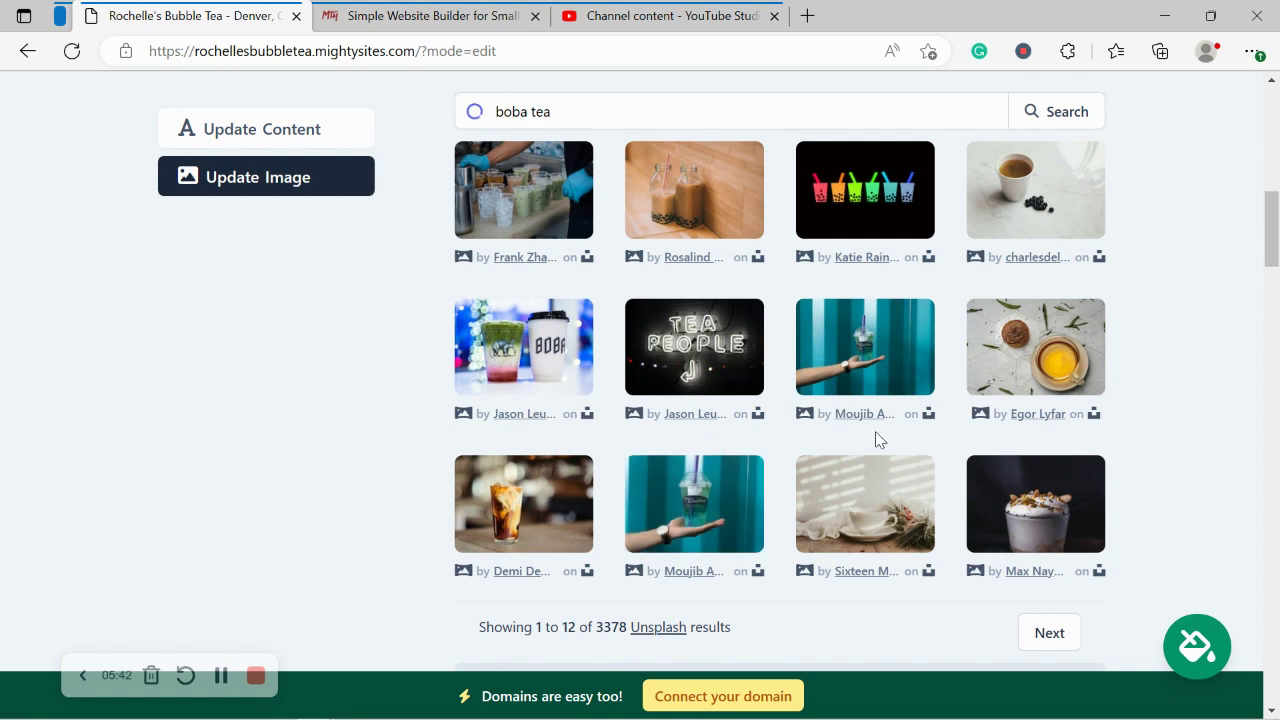
{"action": "left_click", "coordinate": [742, 545]}
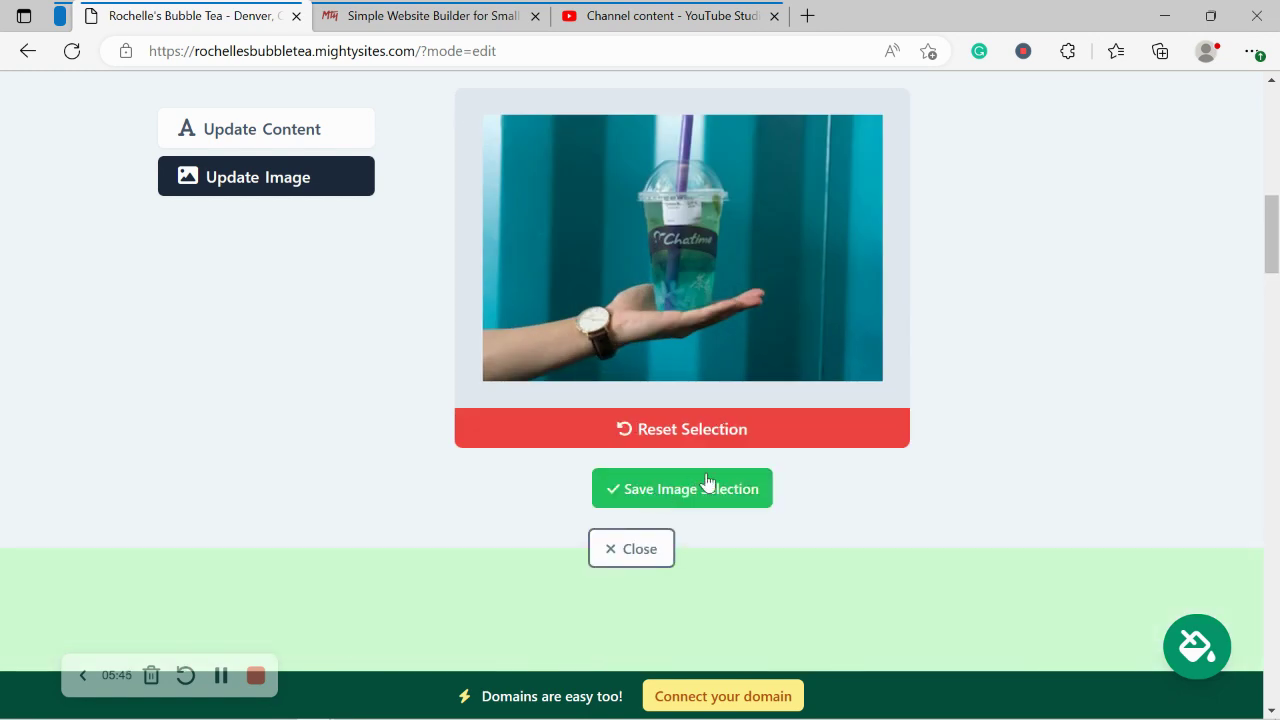
{"action": "left_click", "coordinate": [707, 484]}
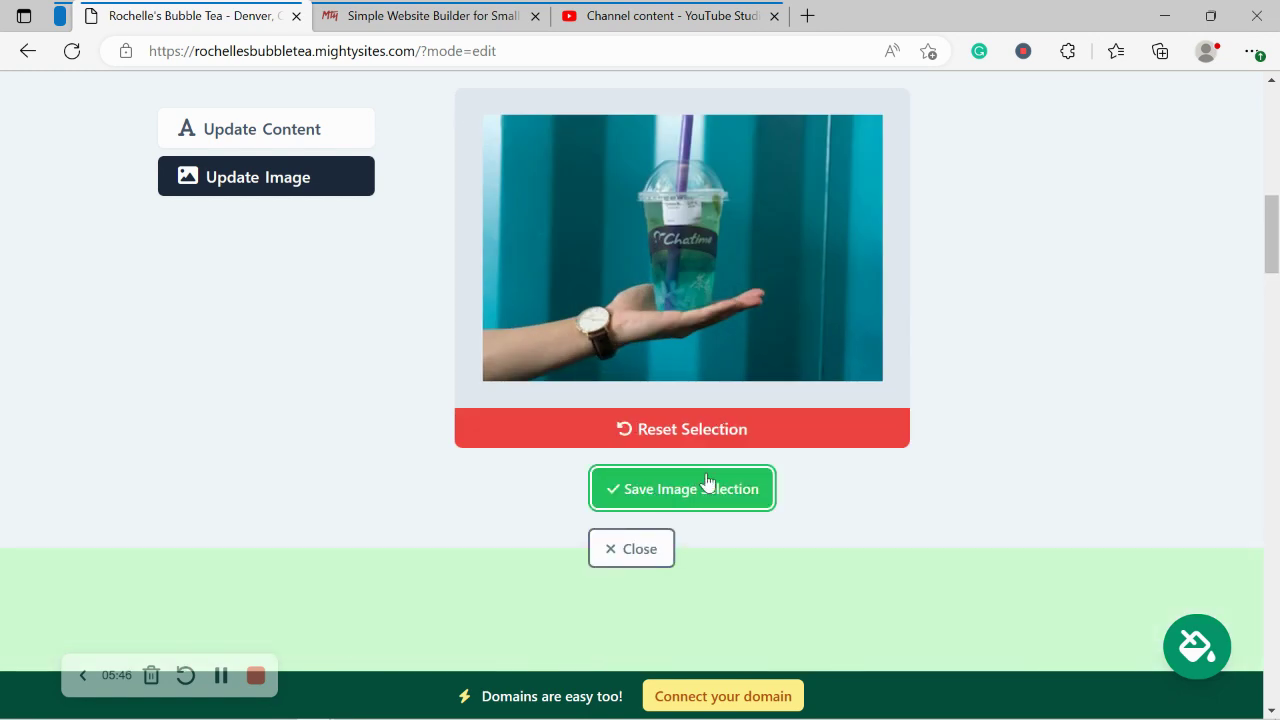
- Discard the chosen hand-held cup photo and return to the photo library
{"action": "scroll", "coordinate": [707, 480], "scroll_direction": "up", "scroll_amount": 5}
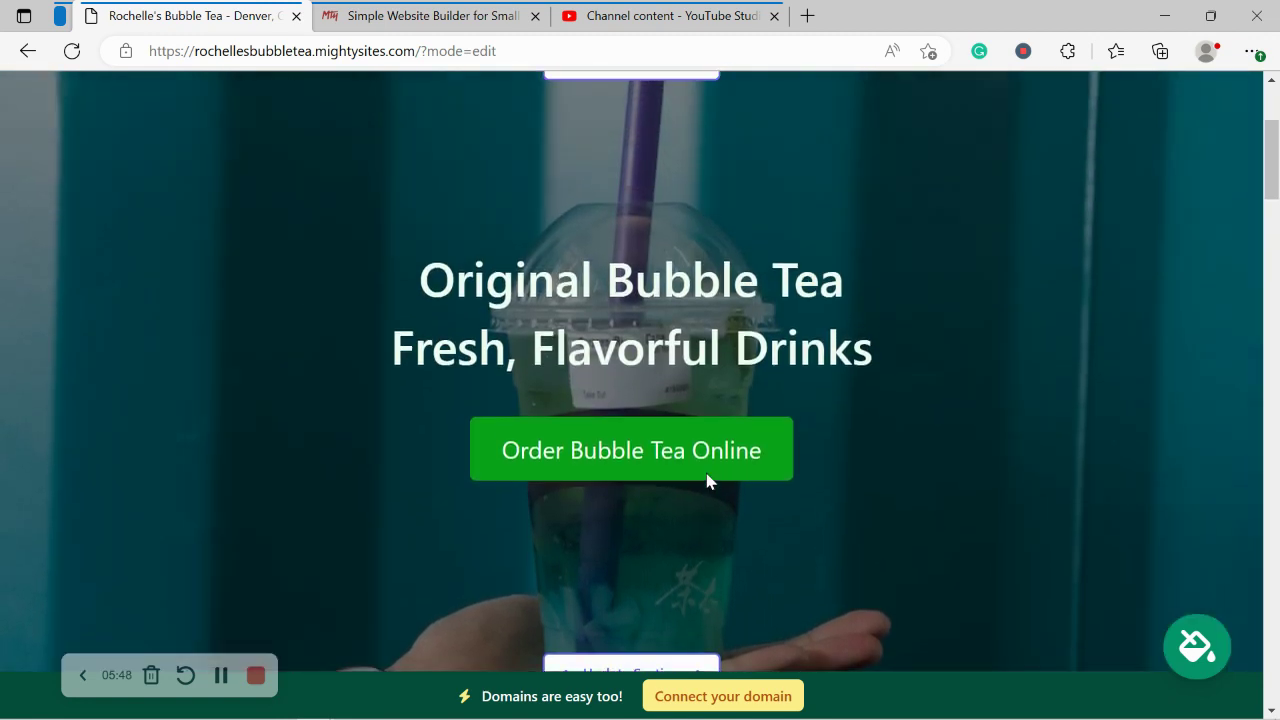
{"action": "scroll", "coordinate": [707, 480], "scroll_direction": "down", "scroll_amount": 2}
{"action": "scroll", "coordinate": [707, 480], "scroll_direction": "down", "scroll_amount": 3}
{"action": "scroll", "coordinate": [660, 440], "scroll_direction": "down", "scroll_amount": 2}
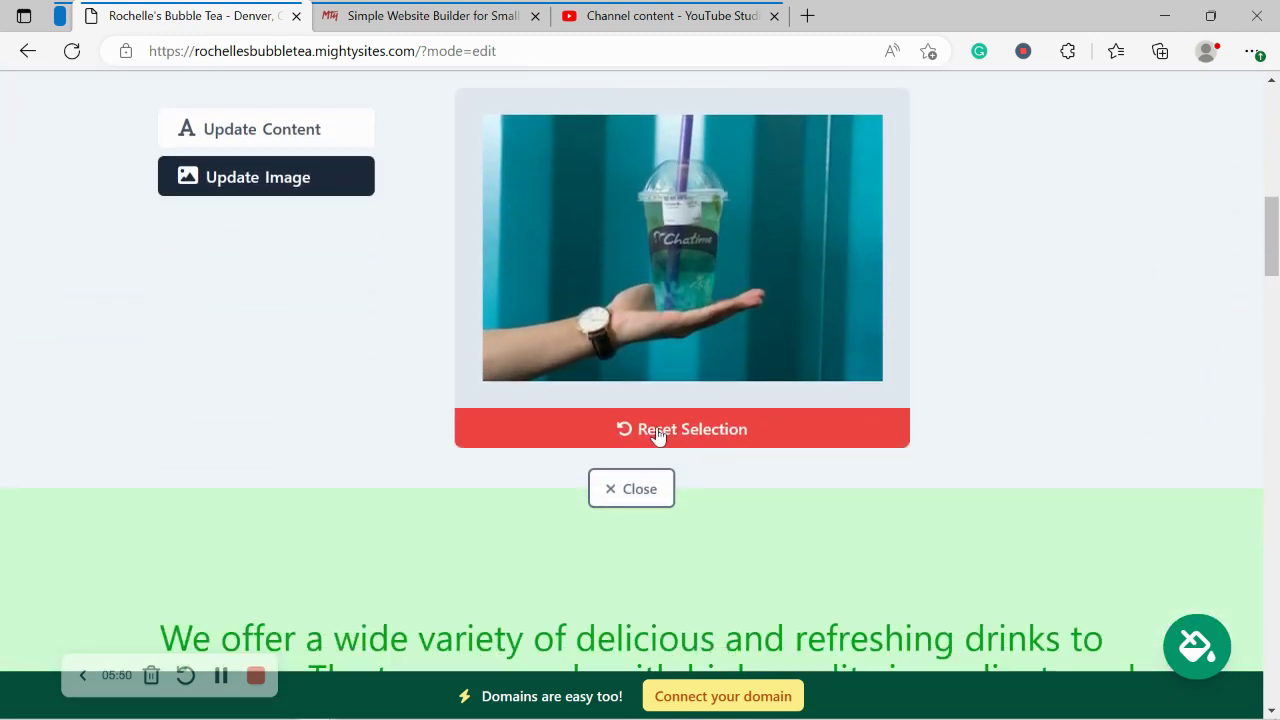
{"action": "left_click", "coordinate": [651, 430]}
{"action": "left_click", "coordinate": [591, 234]}
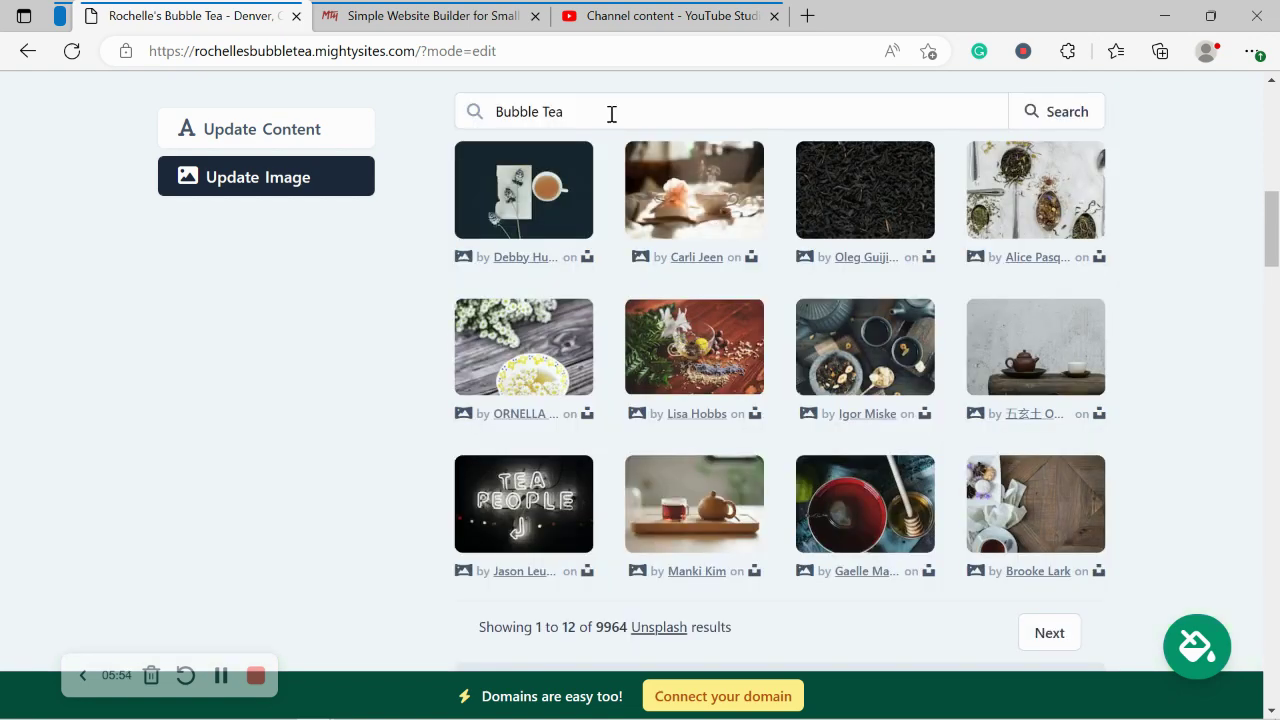
- Search for 'boba' and select the rainbow row of boba cups on black
{"action": "triple_click", "coordinate": [611, 113]}
{"action": "type", "text": "v"}
{"action": "key", "text": "BackSpace"}
{"action": "type", "text": "boba"}
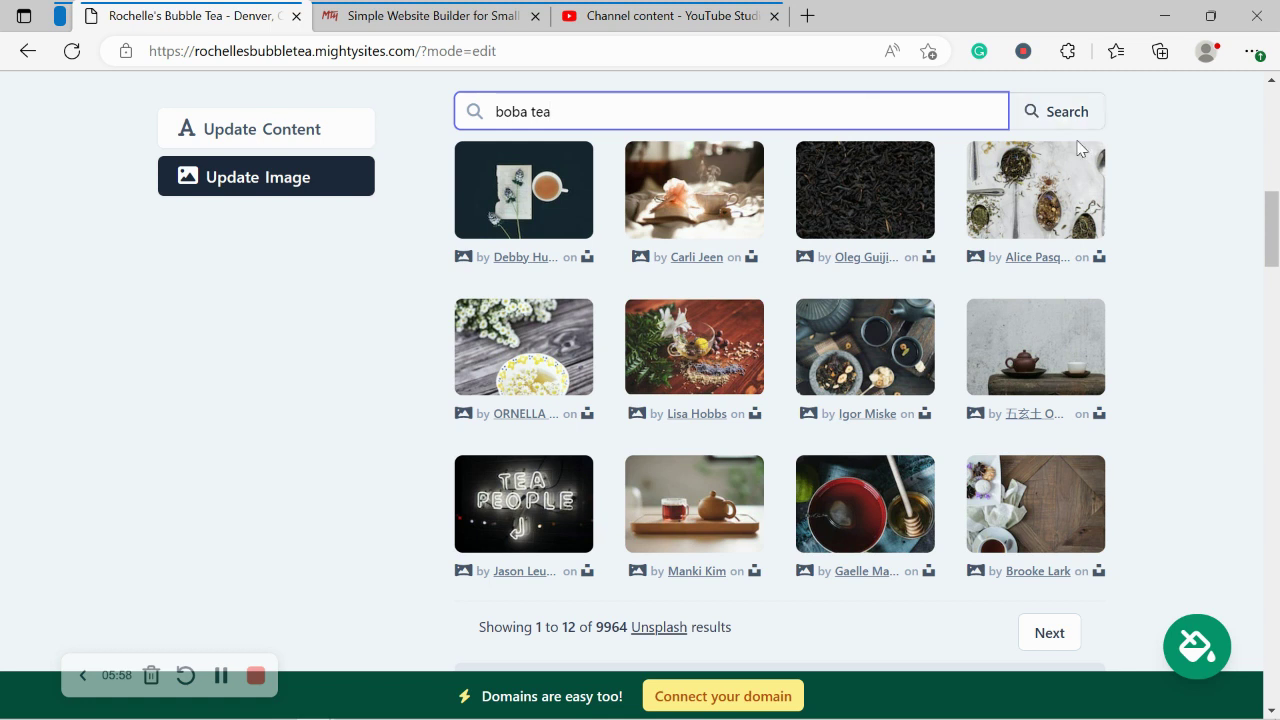
{"action": "left_click", "coordinate": [1030, 112]}
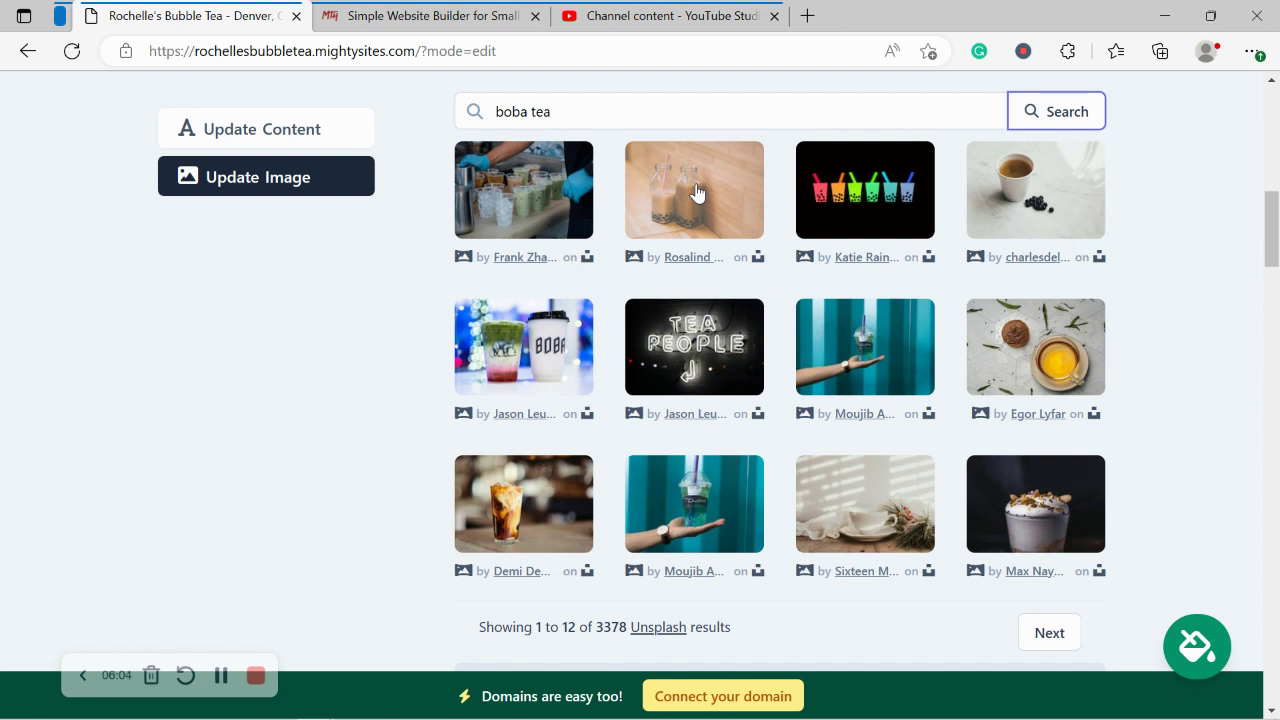
{"action": "left_click", "coordinate": [1045, 636]}
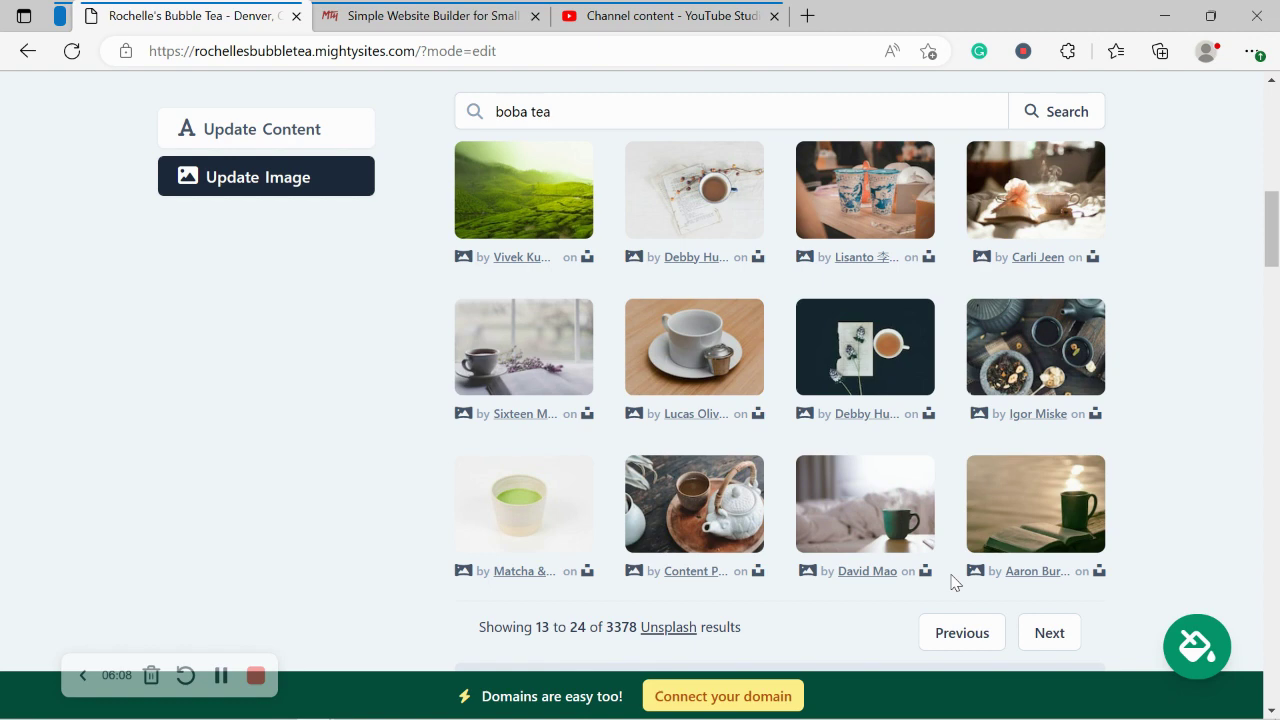
{"action": "left_click", "coordinate": [930, 640]}
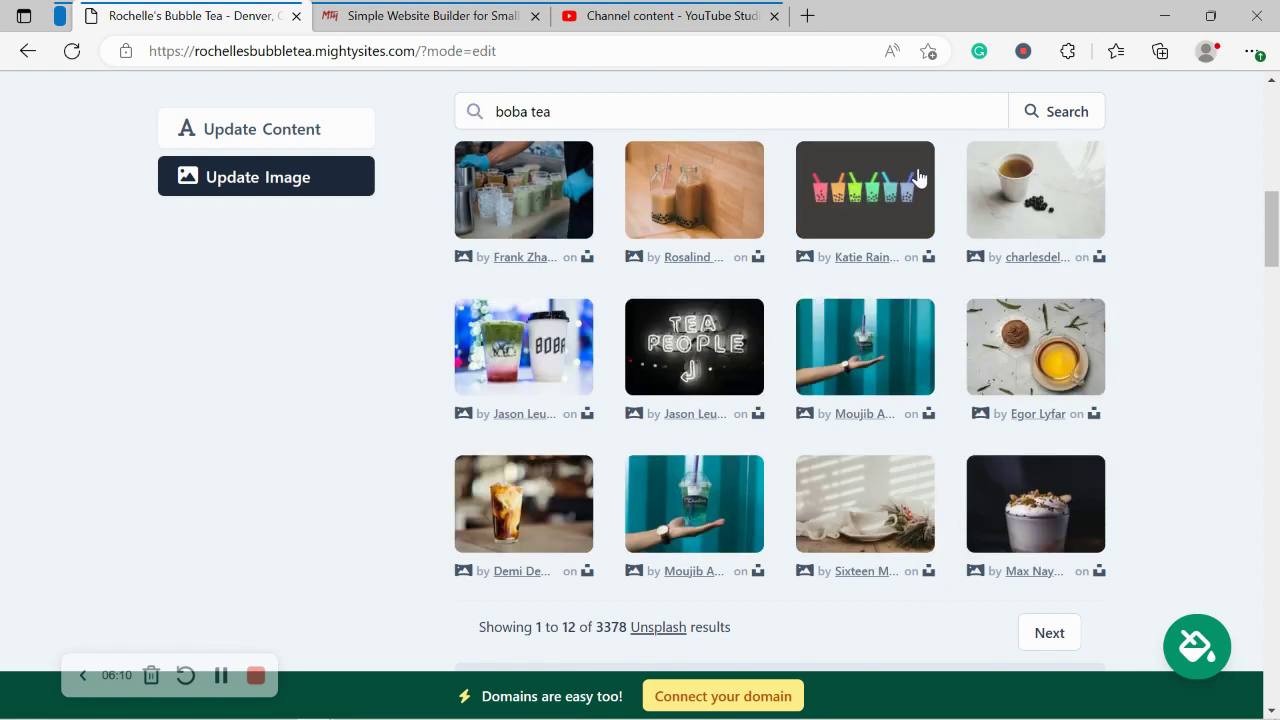
{"action": "left_click", "coordinate": [873, 203]}
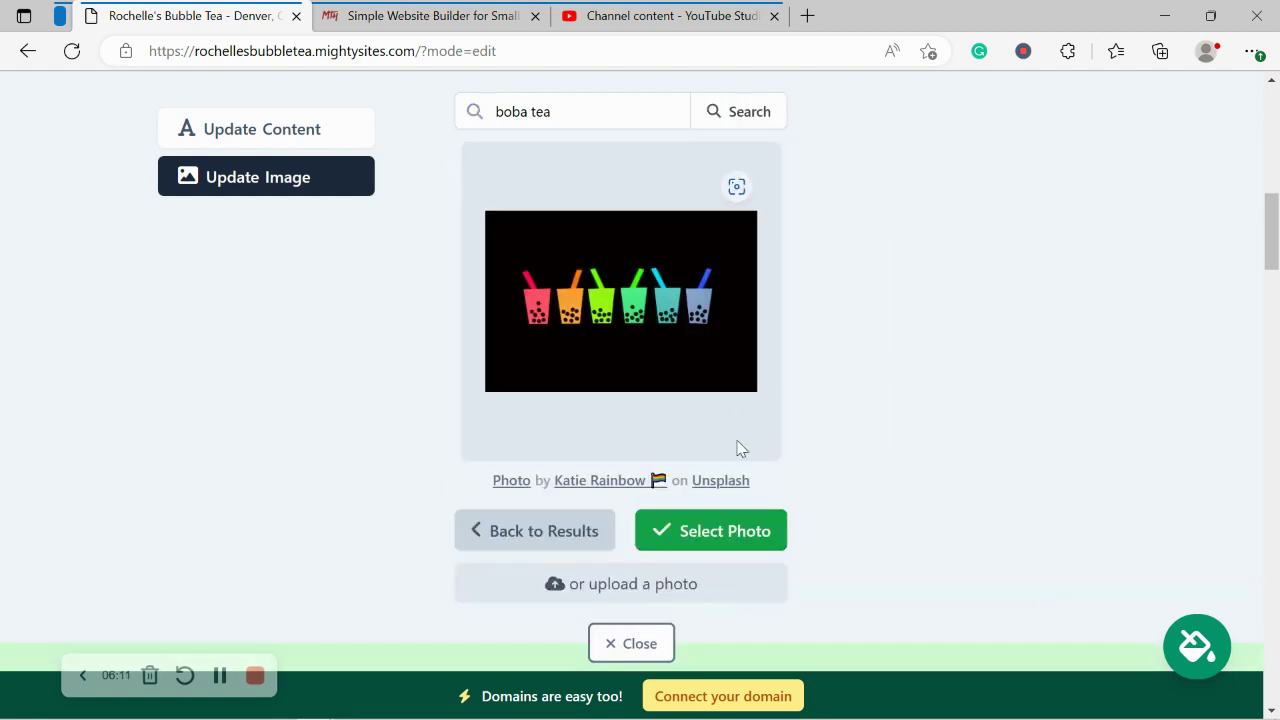
{"action": "left_click", "coordinate": [760, 530]}
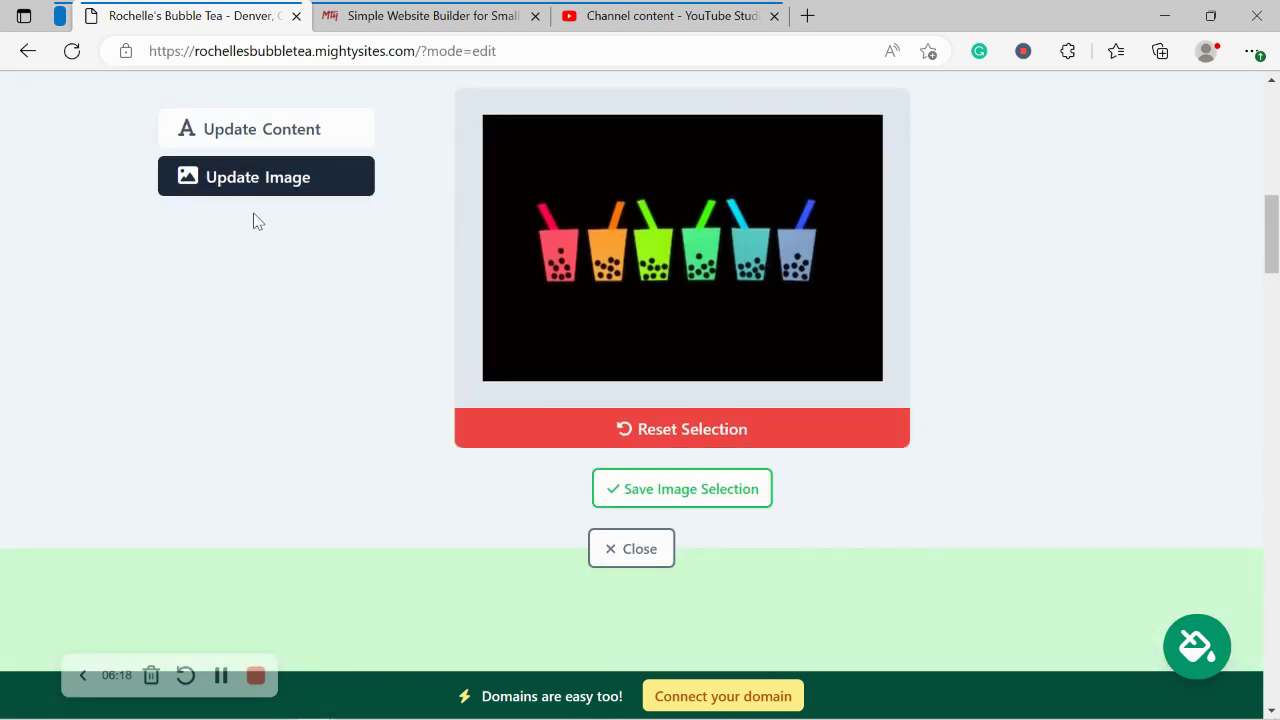
- Switch to the hero's content editing and retype the button text as 'View our Tea Menu'
{"action": "left_click", "coordinate": [318, 135]}
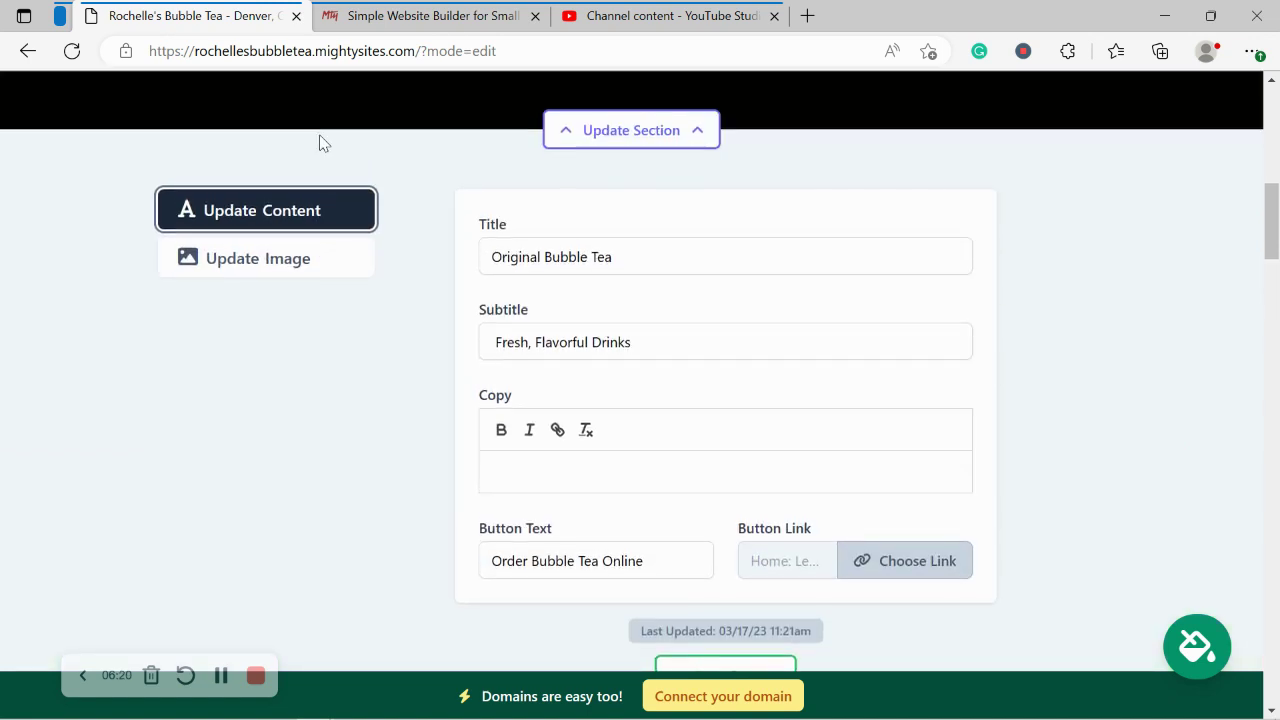
{"action": "scroll", "coordinate": [529, 297], "scroll_direction": "up", "scroll_amount": 4}
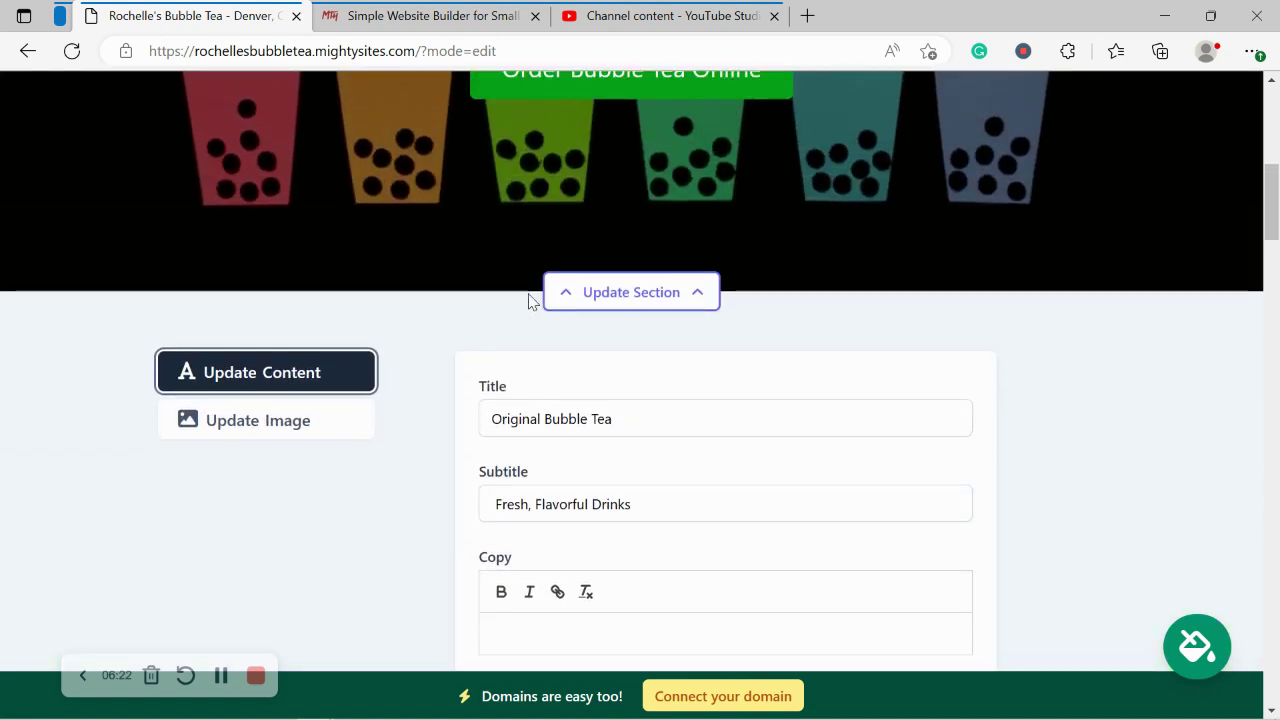
{"action": "mouse_move", "coordinate": [366, 195]}
{"action": "left_mouse_down"}
{"action": "mouse_move", "coordinate": [851, 318]}
{"action": "mouse_move", "coordinate": [517, 347]}
{"action": "left_mouse_up"}
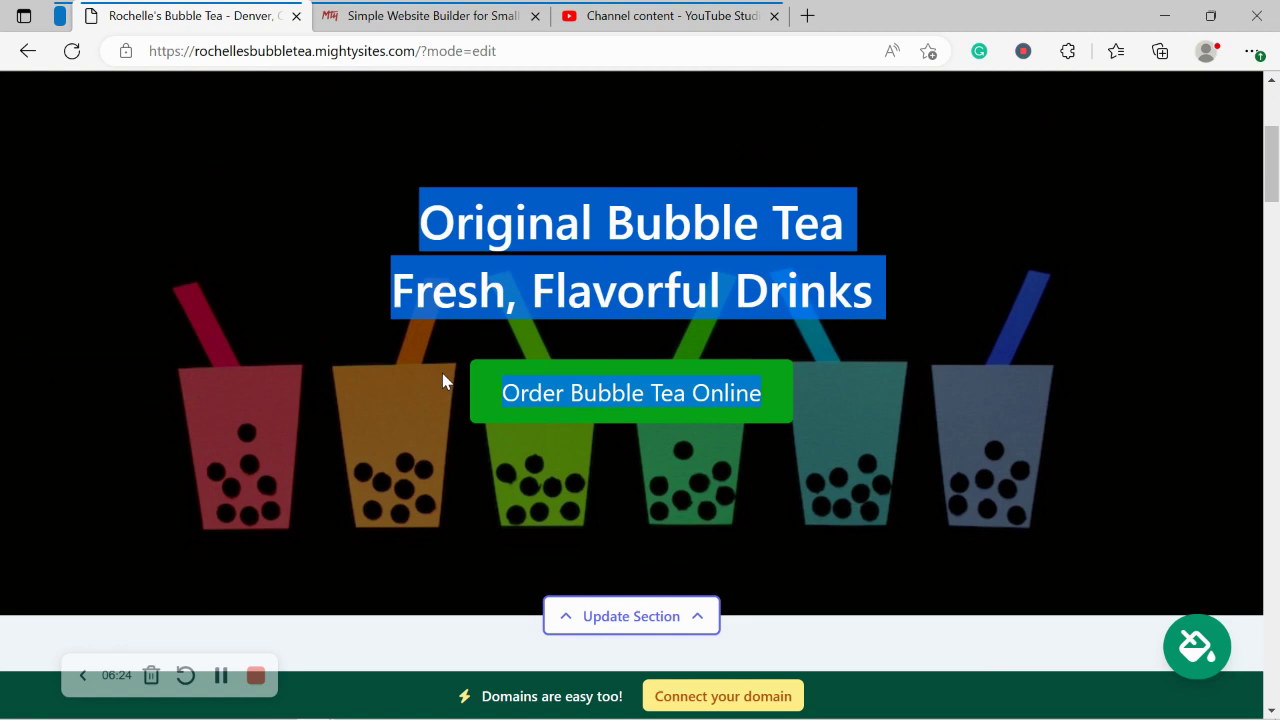
{"action": "left_click", "coordinate": [831, 344]}
{"action": "scroll", "coordinate": [831, 344], "scroll_direction": "down", "scroll_amount": 5}
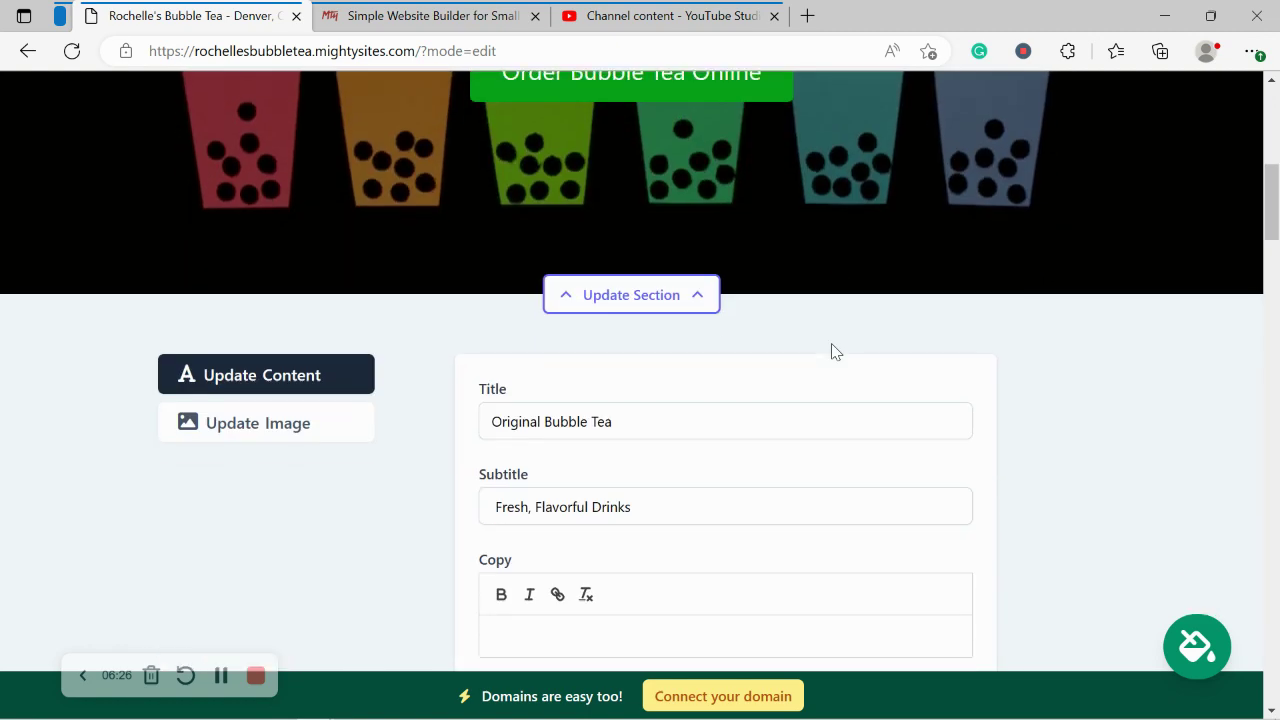
{"action": "scroll", "coordinate": [833, 344], "scroll_direction": "down", "scroll_amount": 2}
{"action": "triple_click", "coordinate": [677, 400]}
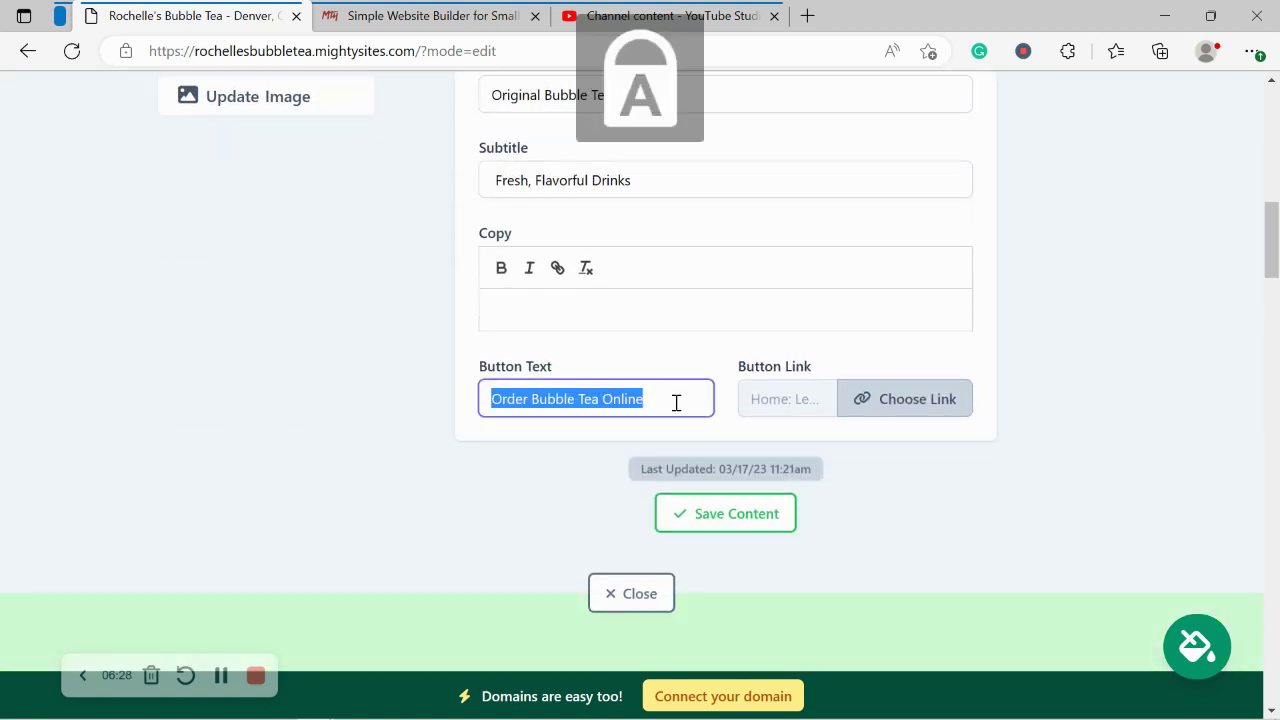
{"action": "type", "text": "View our Te"}
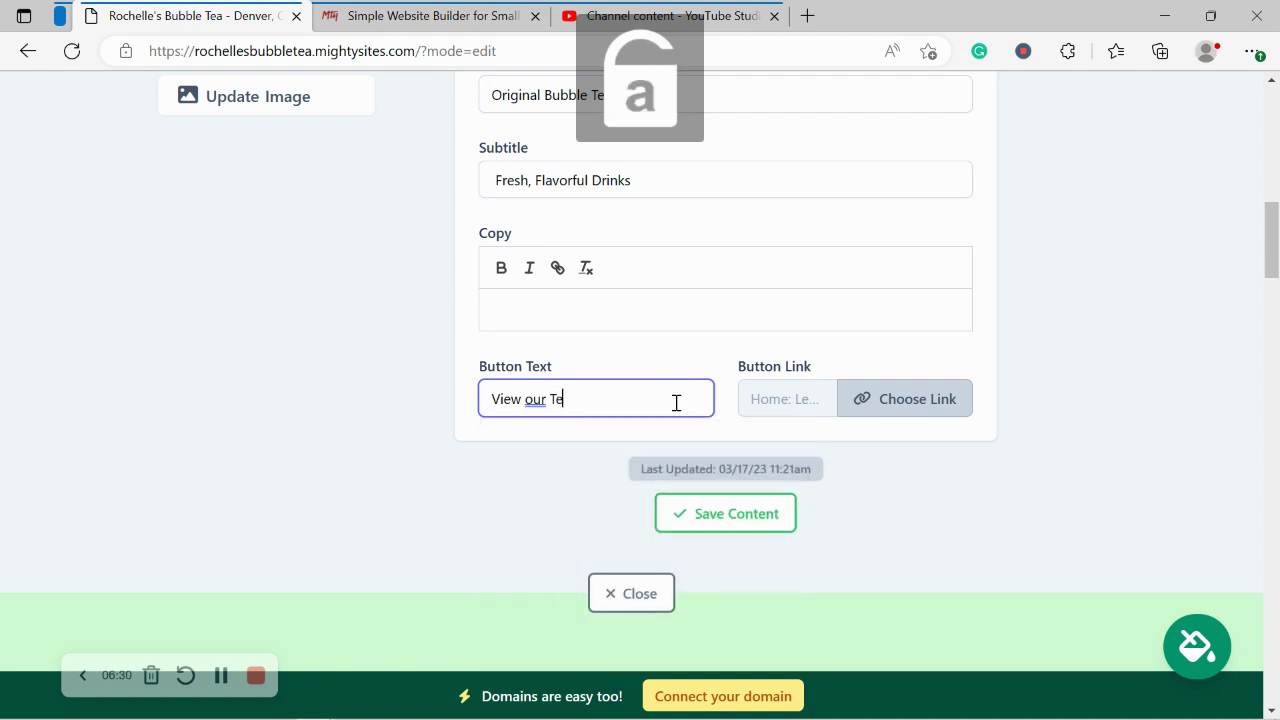
{"action": "type", "text": "a Mne"}
{"action": "key", "text": "BackSpace"}
{"action": "key", "text": "BackSpace"}
- Finish the 'View our Tea Menu' button text and choose a PDF as its link type
{"action": "type", "text": "enu"}
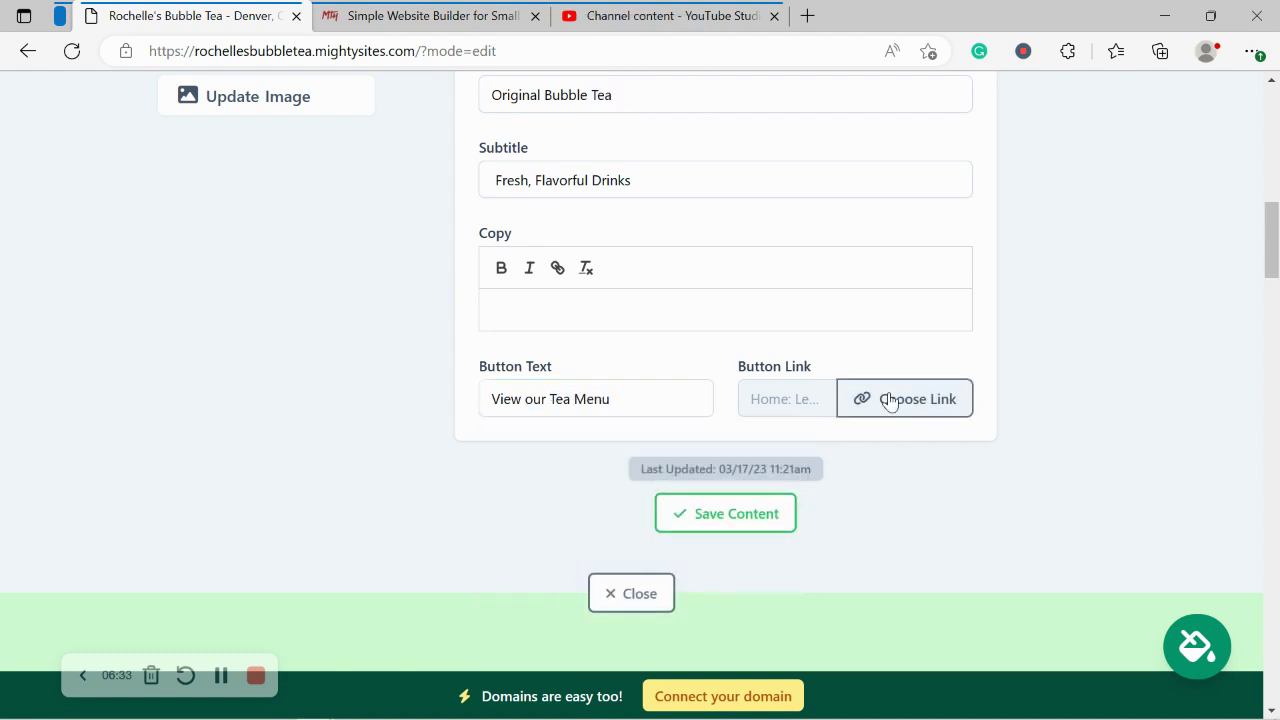
{"action": "left_click", "coordinate": [891, 399]}
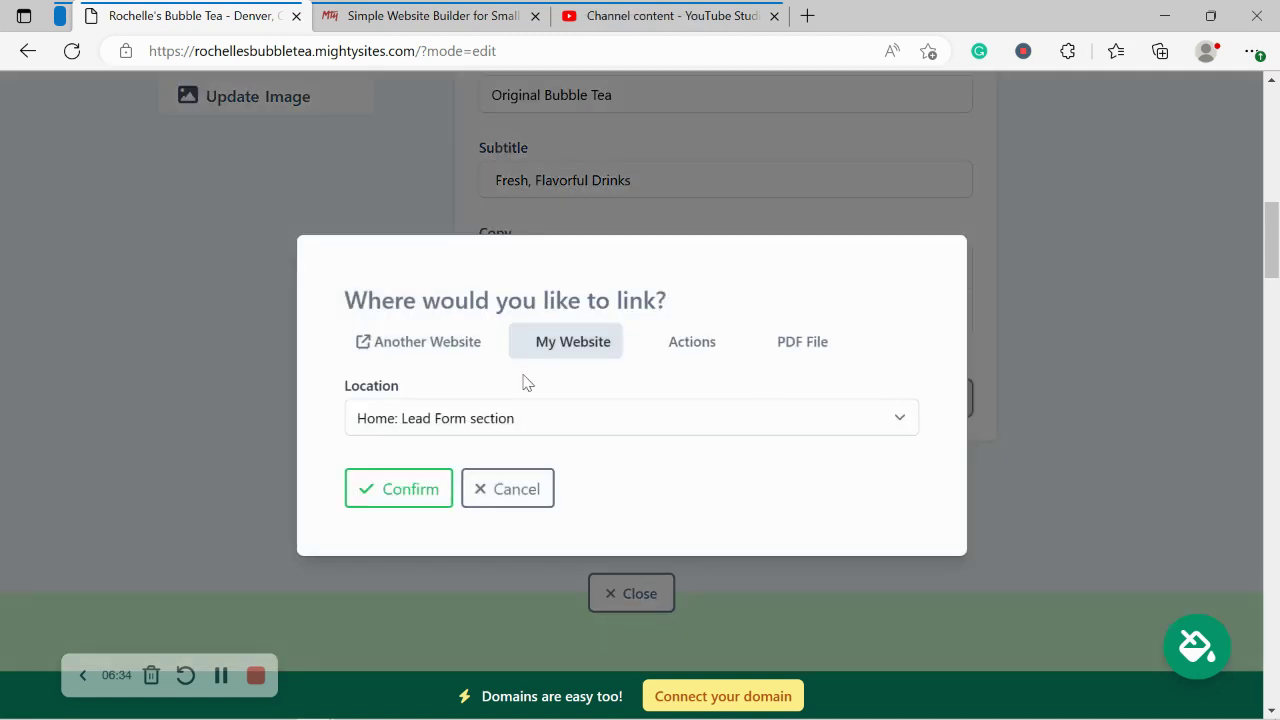
{"action": "left_click", "coordinate": [408, 356]}
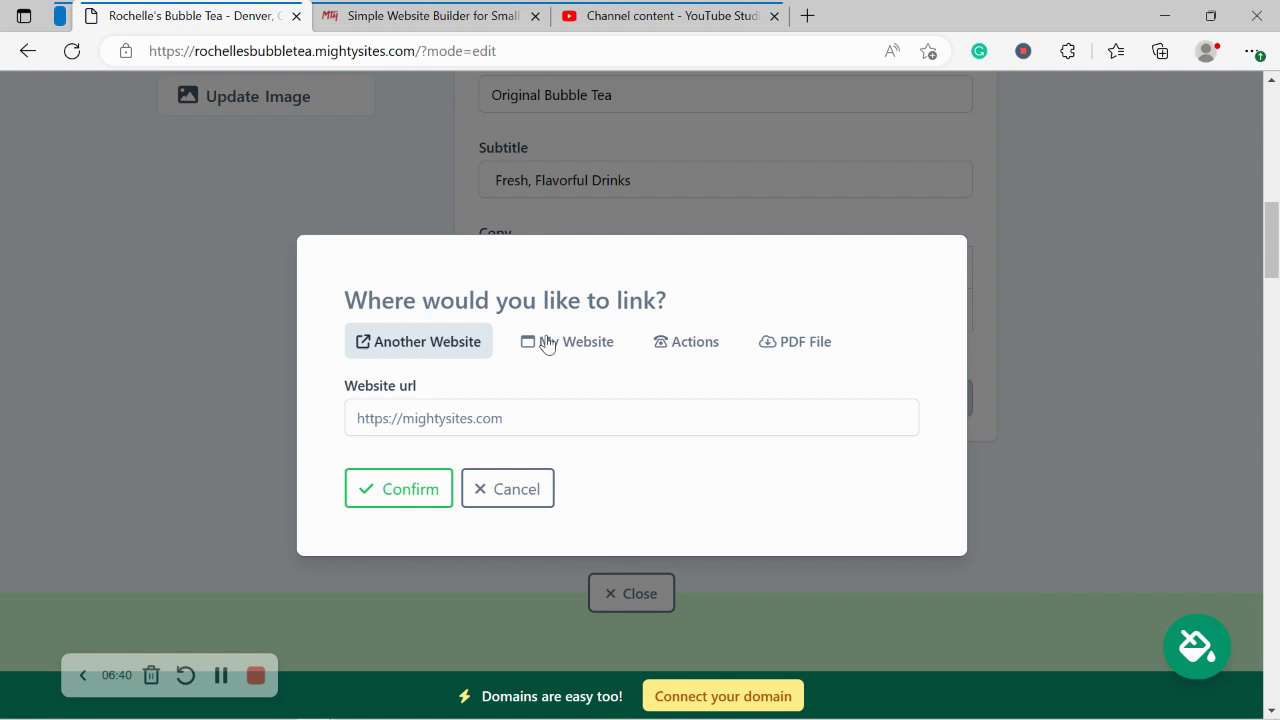
{"action": "left_click", "coordinate": [695, 342]}
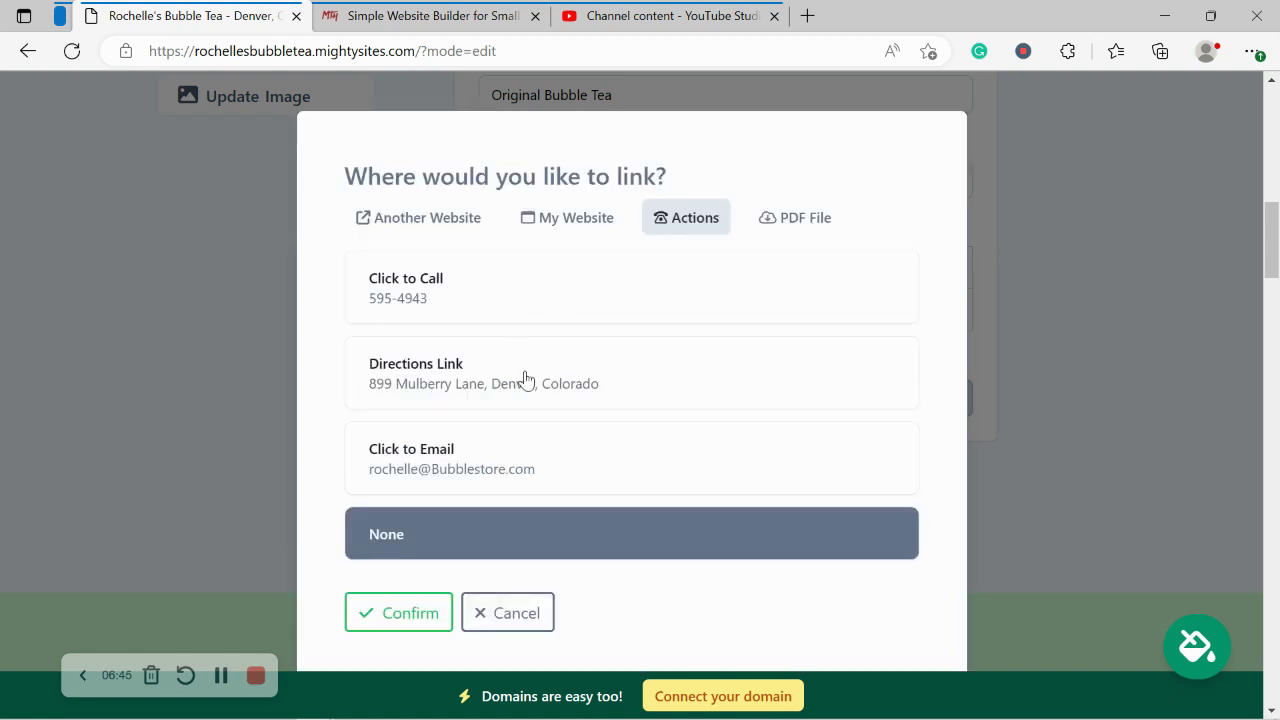
{"action": "left_click", "coordinate": [812, 232]}
- Upload Mighty_Menu as the button's PDF link, confirm it, and save the hero content
{"action": "left_click", "coordinate": [610, 422]}
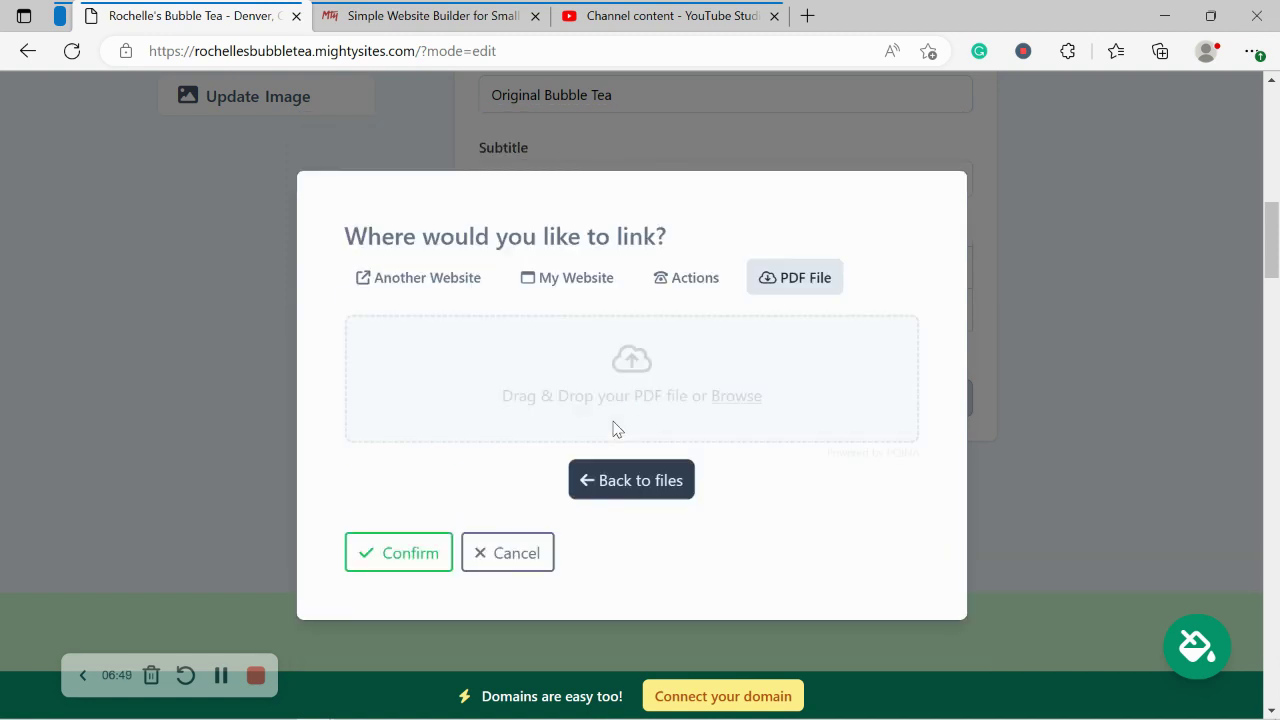
{"action": "left_click", "coordinate": [740, 400]}
{"action": "double_click", "coordinate": [700, 175]}
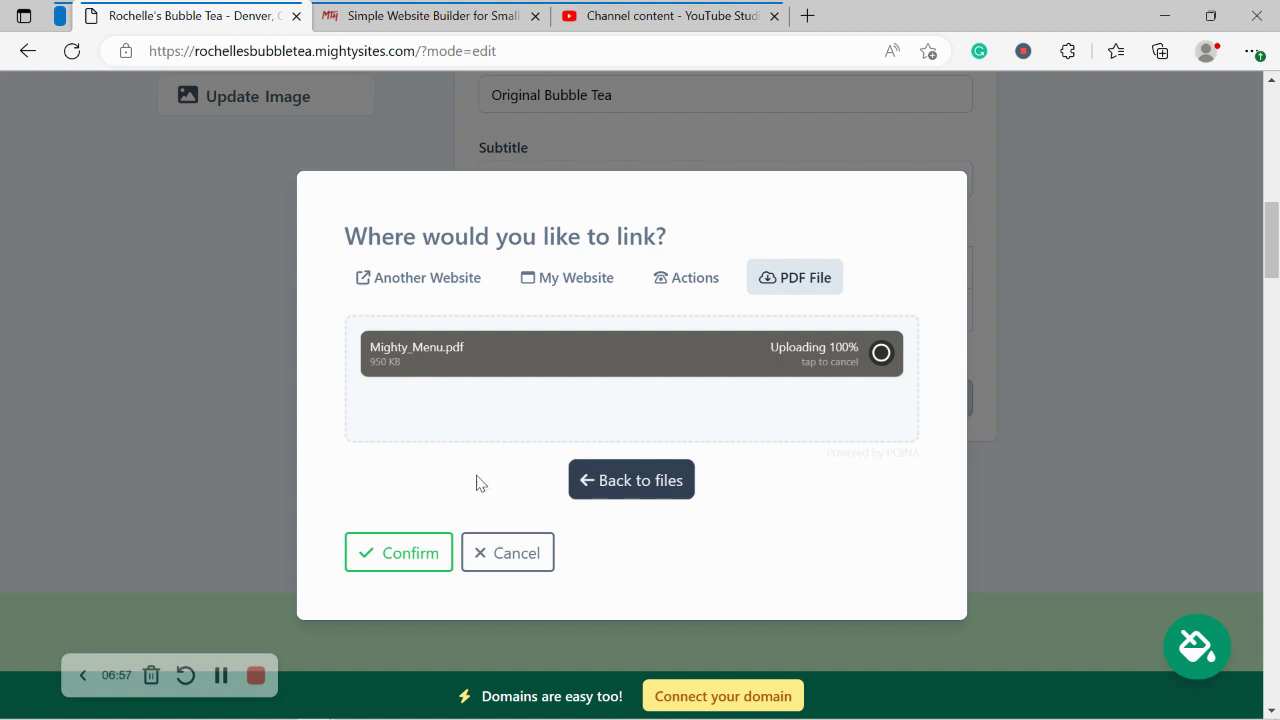
{"action": "left_click", "coordinate": [418, 561]}
{"action": "left_click", "coordinate": [733, 511]}
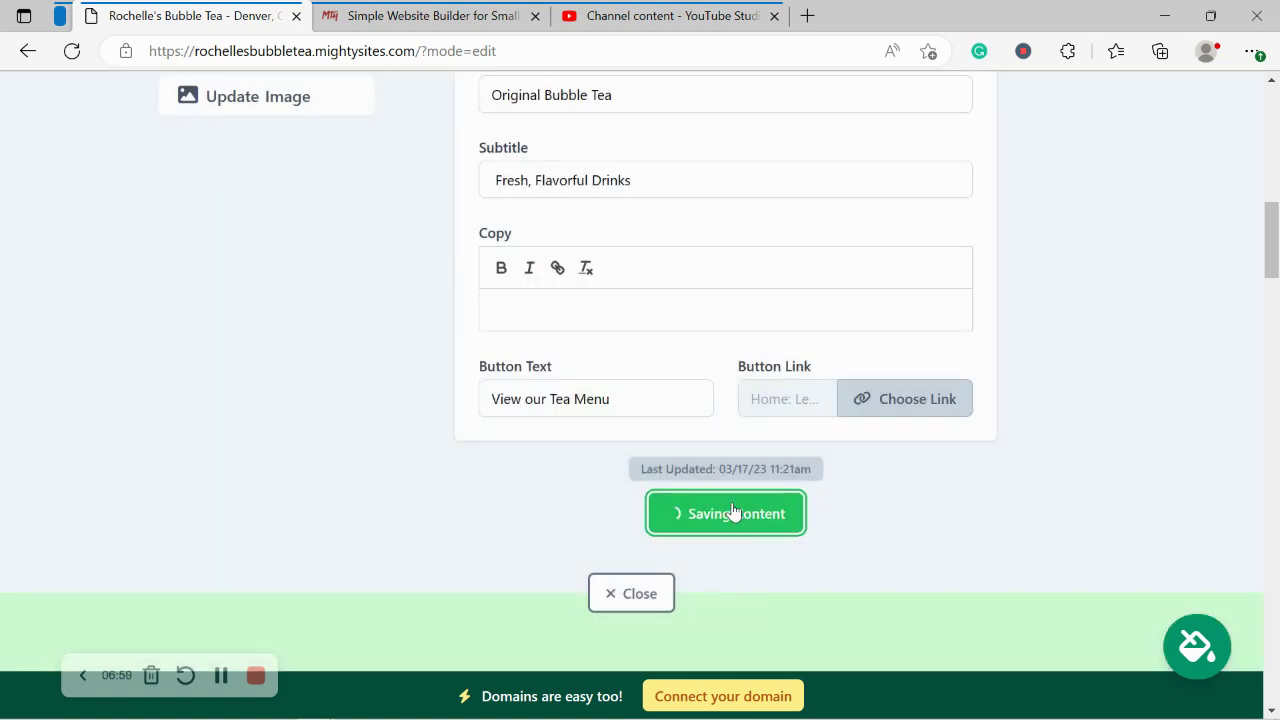
{"action": "scroll", "coordinate": [733, 511], "scroll_direction": "down", "scroll_amount": 2}
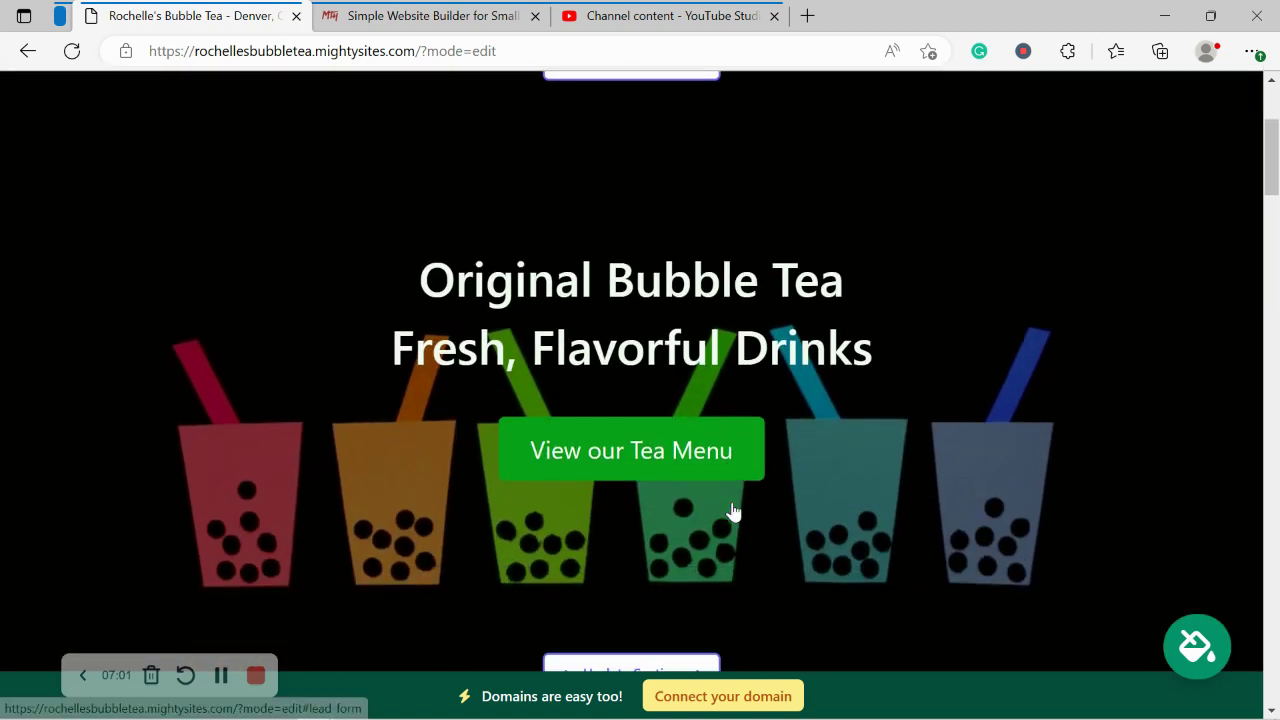
{"action": "scroll", "coordinate": [808, 420], "scroll_direction": "down", "scroll_amount": 1}
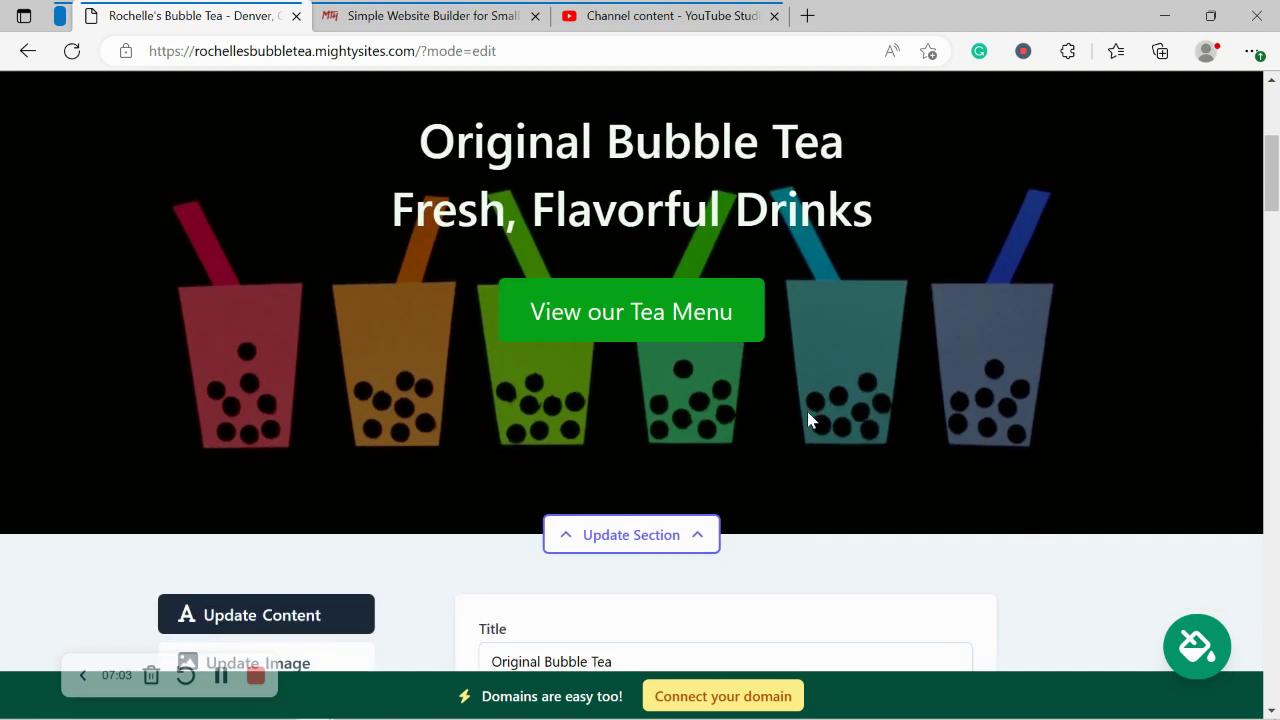
{"action": "scroll", "coordinate": [730, 463], "scroll_direction": "down", "scroll_amount": 5}
{"action": "left_click", "coordinate": [743, 520]}
{"action": "left_click", "coordinate": [673, 590]}
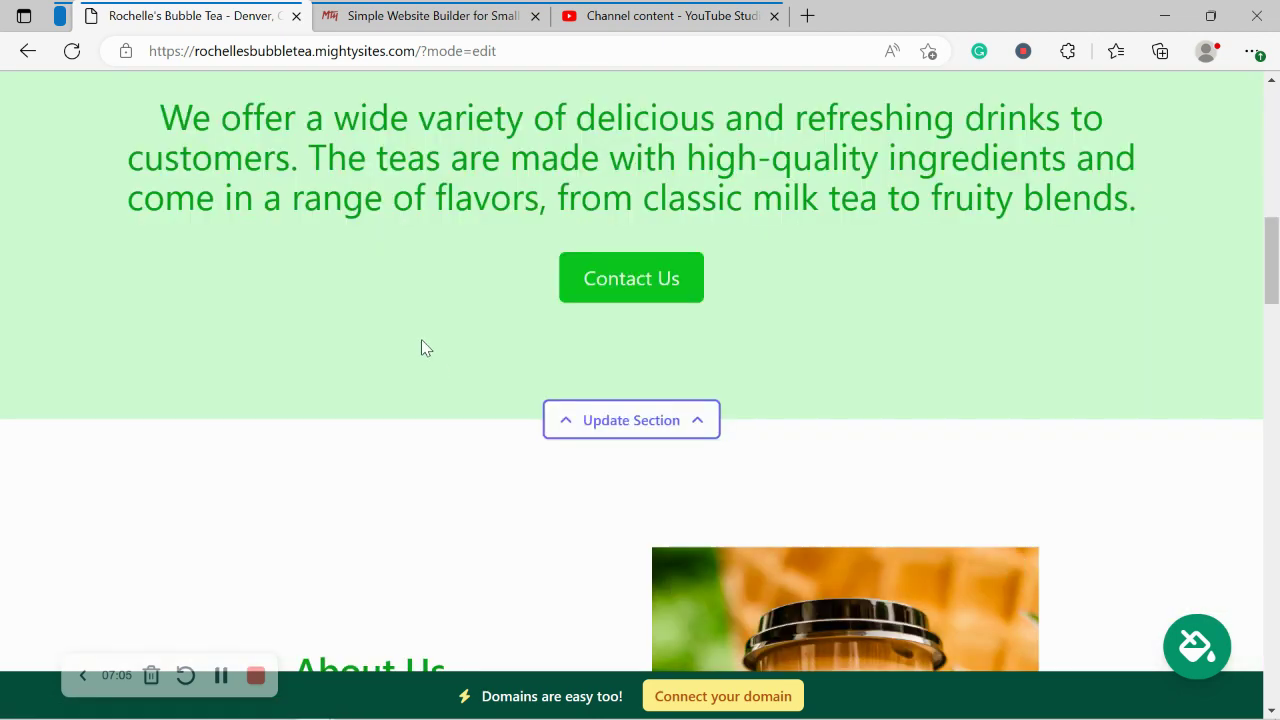
{"action": "scroll", "coordinate": [421, 346], "scroll_direction": "up", "scroll_amount": 2}
{"action": "scroll", "coordinate": [421, 346], "scroll_direction": "down", "scroll_amount": 1}
{"action": "scroll", "coordinate": [421, 346], "scroll_direction": "down", "scroll_amount": 2}
{"action": "scroll", "coordinate": [421, 346], "scroll_direction": "down", "scroll_amount": 3}
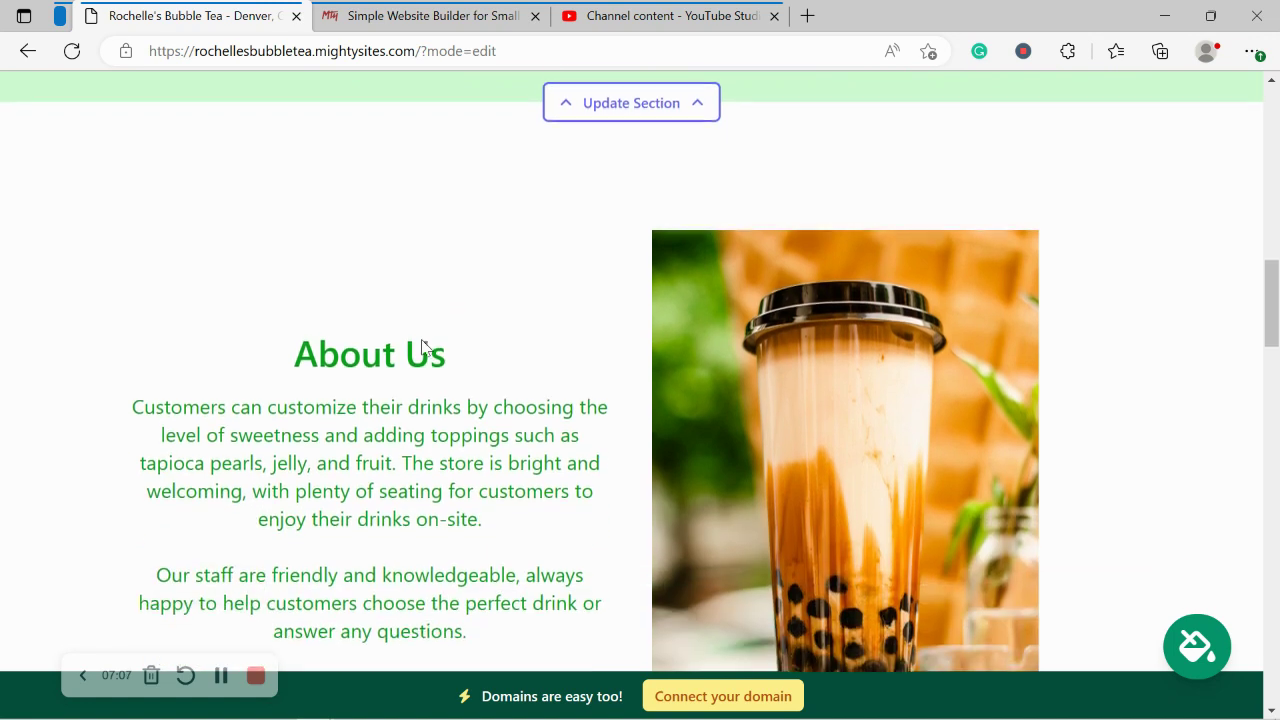
{"action": "scroll", "coordinate": [421, 346], "scroll_direction": "down", "scroll_amount": 2}
{"action": "scroll", "coordinate": [422, 342], "scroll_direction": "down", "scroll_amount": 1}
{"action": "scroll", "coordinate": [423, 340], "scroll_direction": "up", "scroll_amount": 1}
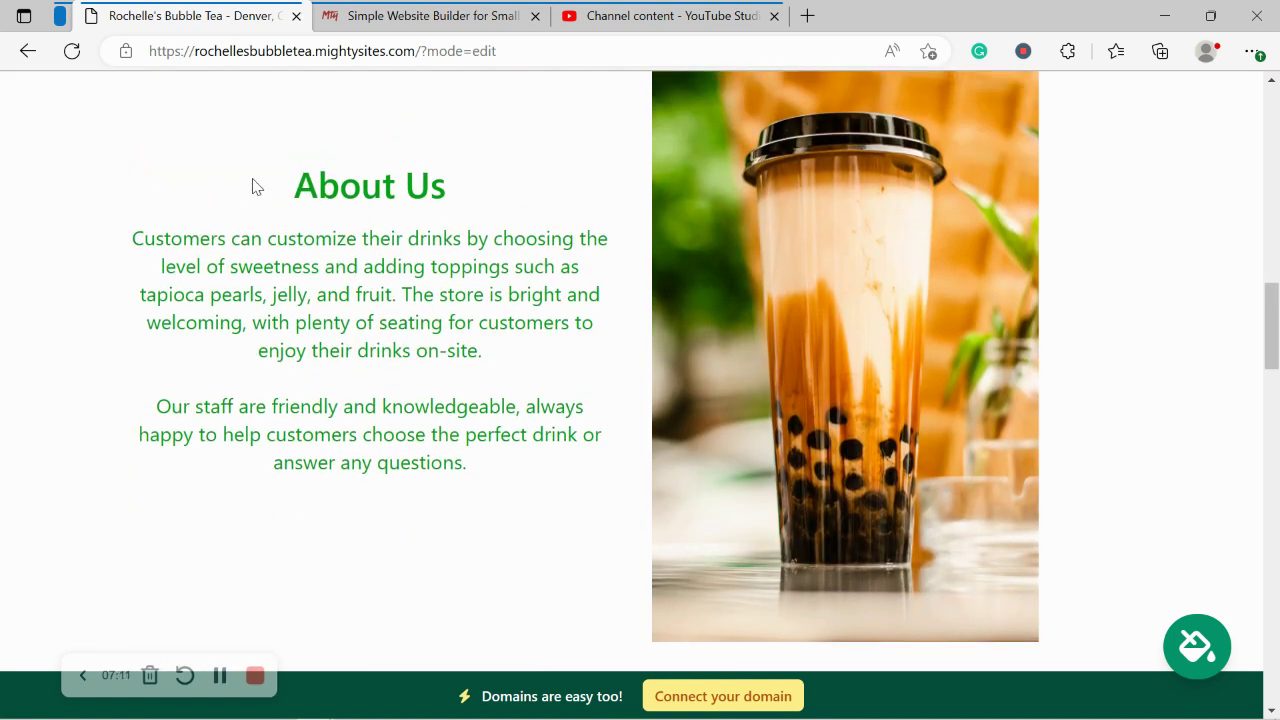
{"action": "left_click_drag", "start_coordinate": [256, 186], "coordinate": [517, 540]}
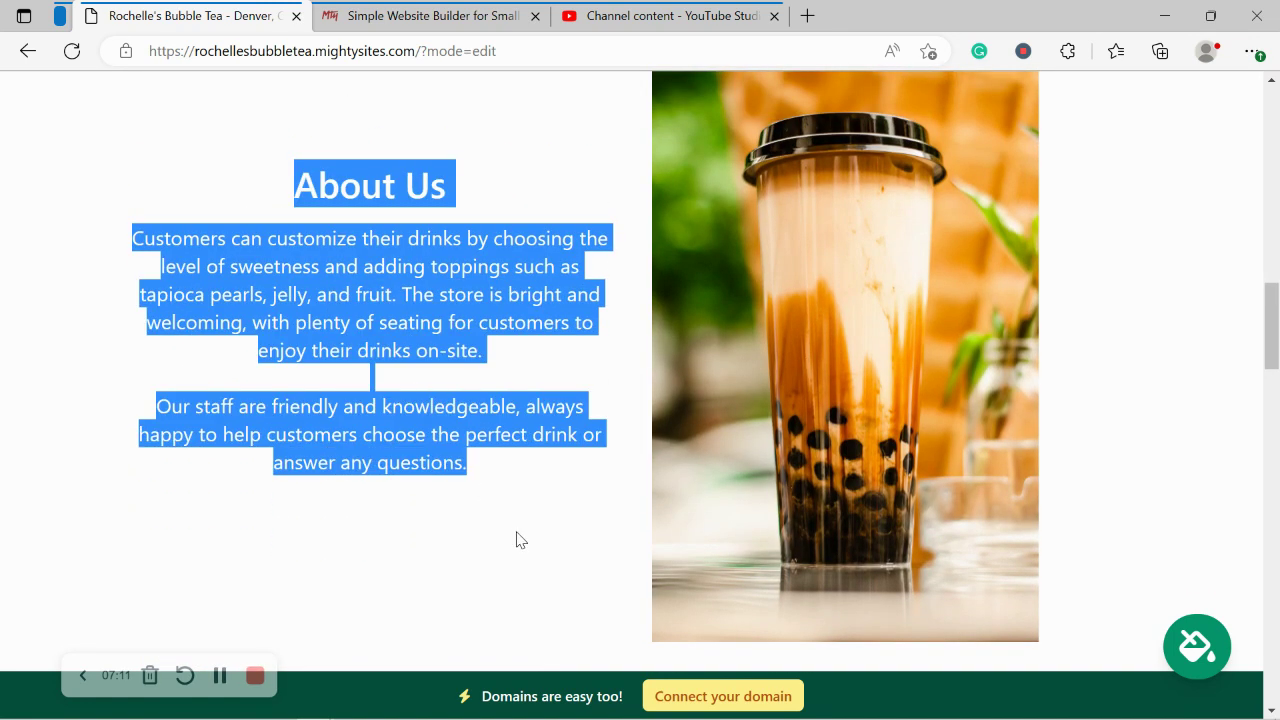
{"action": "left_click", "coordinate": [318, 535]}
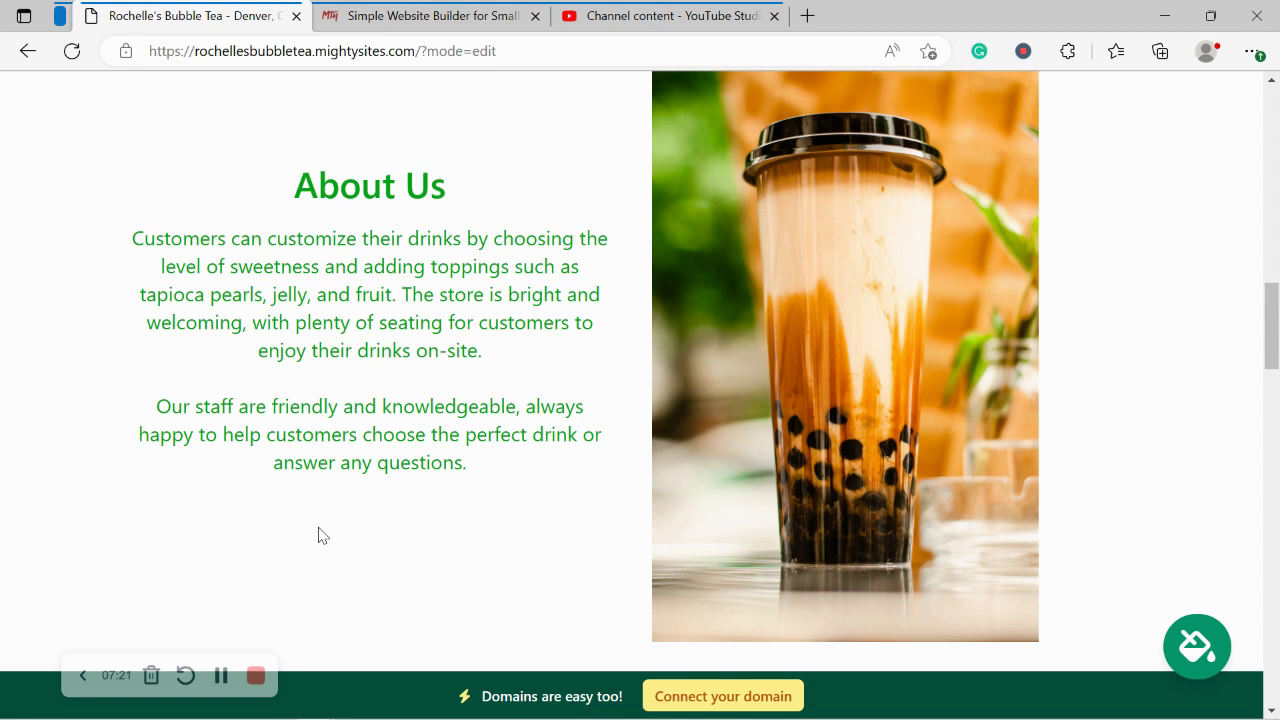
{"action": "left_click_drag", "start_coordinate": [258, 164], "coordinate": [556, 528]}
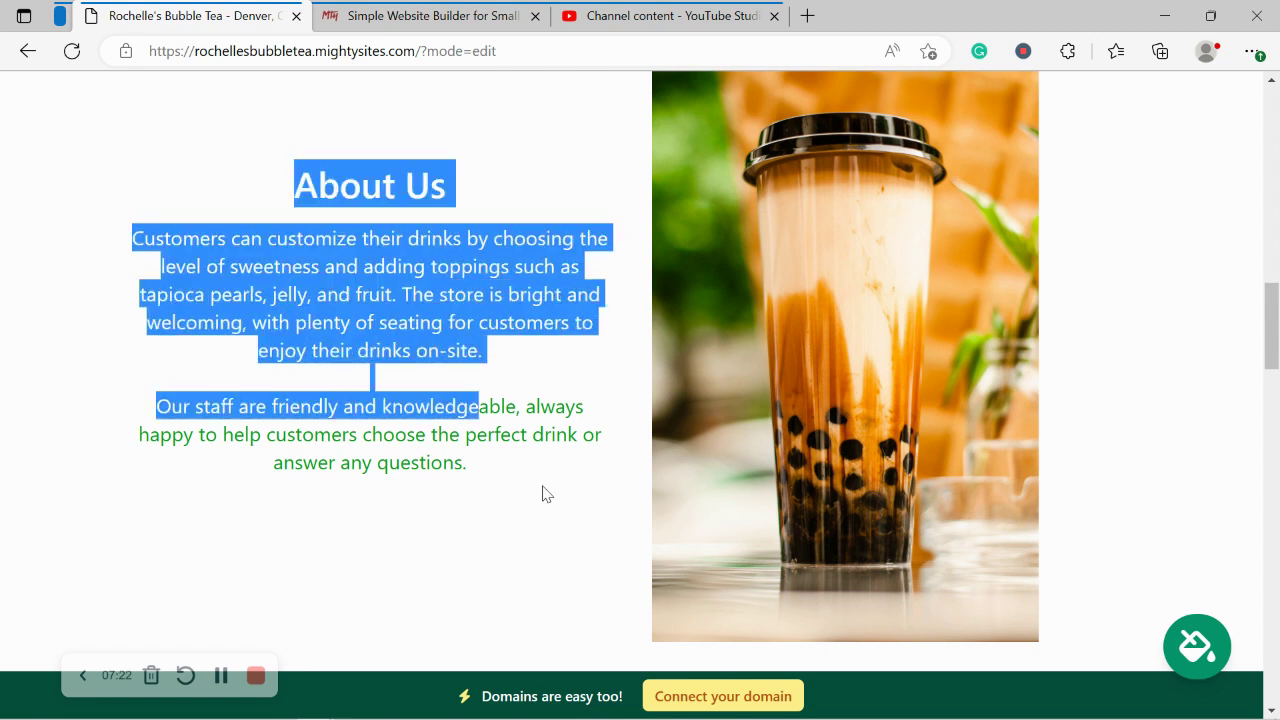
{"action": "left_click", "coordinate": [419, 551]}
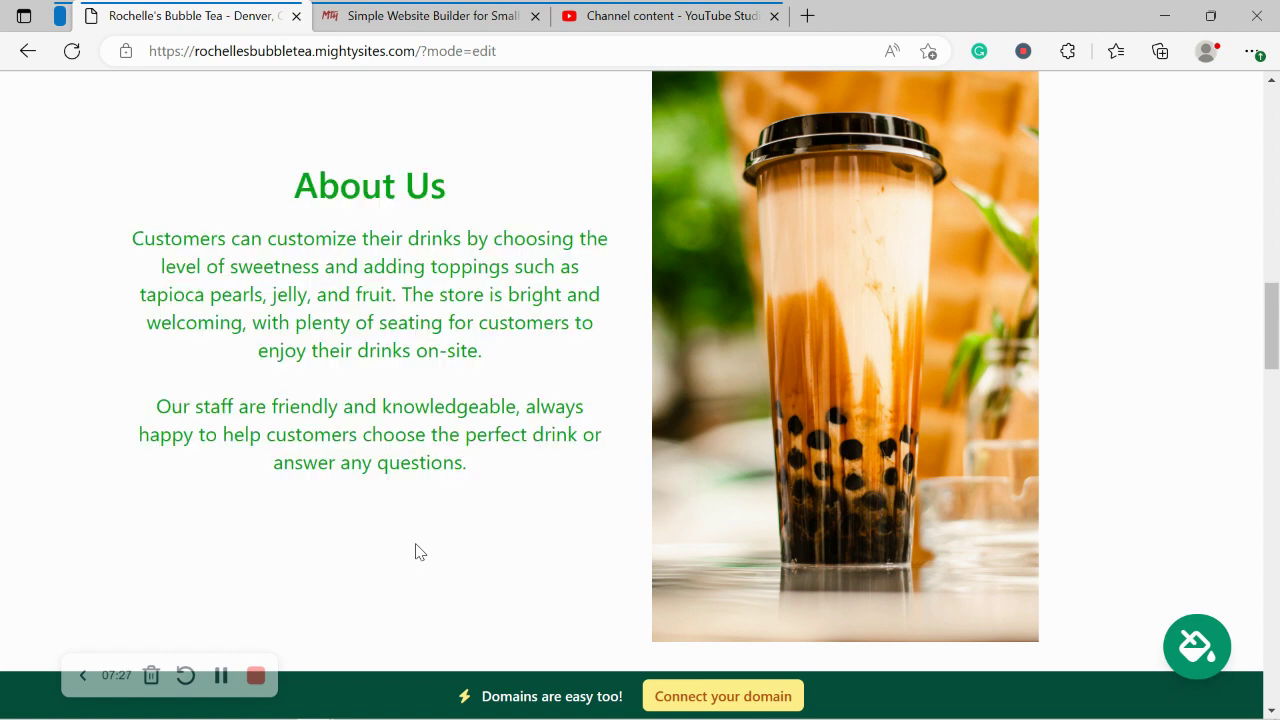
{"action": "left_click_drag", "start_coordinate": [600, 470], "coordinate": [258, 185]}
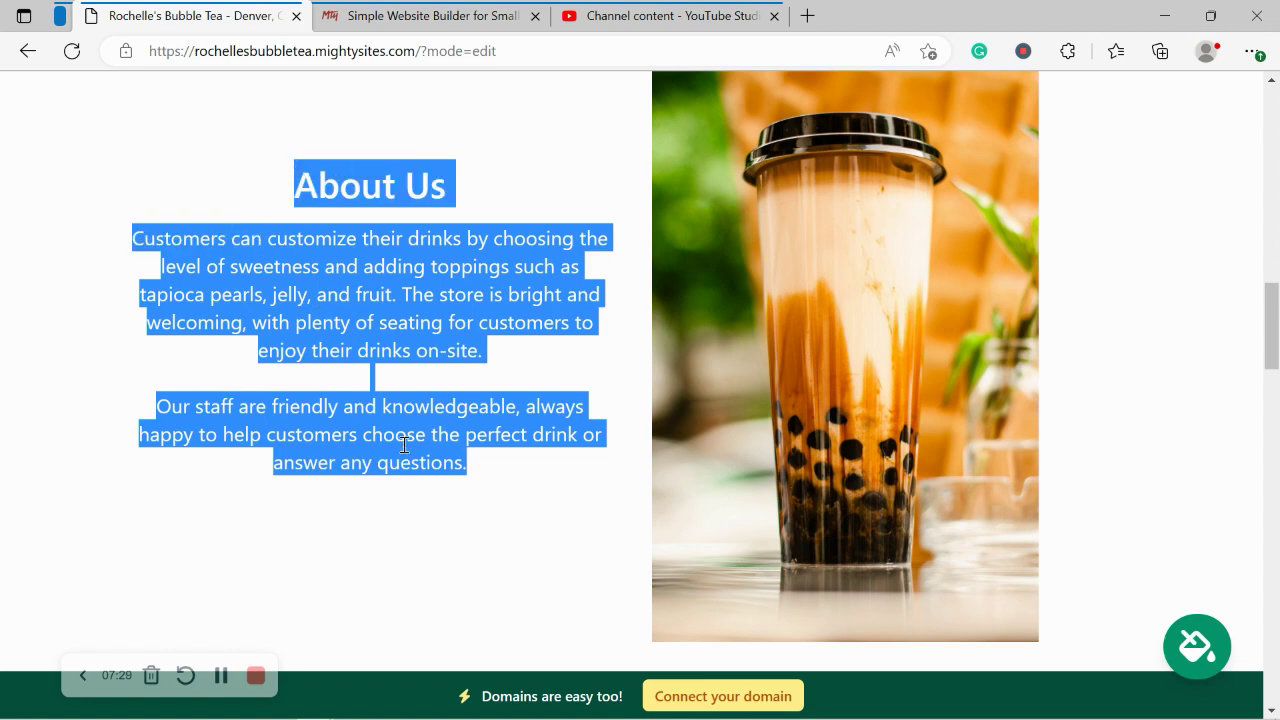
{"action": "scroll", "coordinate": [404, 447], "scroll_direction": "down", "scroll_amount": 2}
{"action": "scroll", "coordinate": [404, 447], "scroll_direction": "down", "scroll_amount": 2}
{"action": "scroll", "coordinate": [404, 449], "scroll_direction": "down", "scroll_amount": 2}
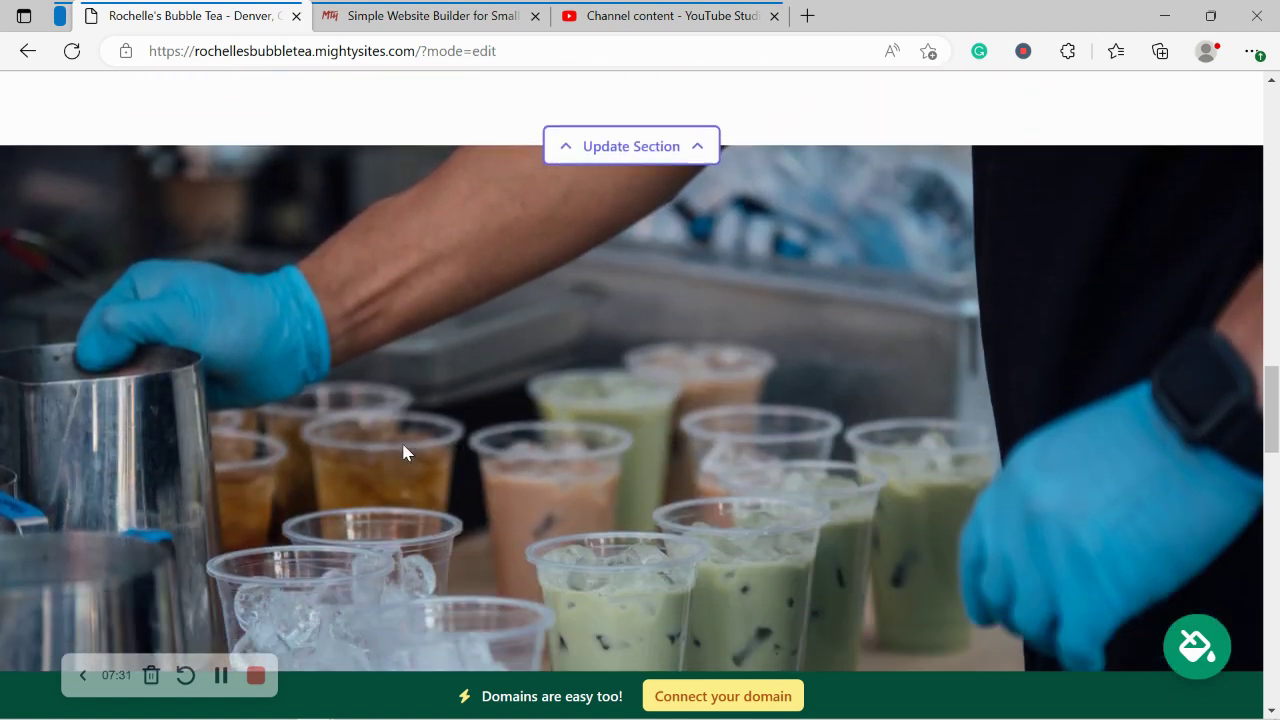
{"action": "scroll", "coordinate": [404, 450], "scroll_direction": "down", "scroll_amount": 2}
{"action": "scroll", "coordinate": [404, 450], "scroll_direction": "down", "scroll_amount": 1}
{"action": "scroll", "coordinate": [404, 450], "scroll_direction": "up", "scroll_amount": 1}
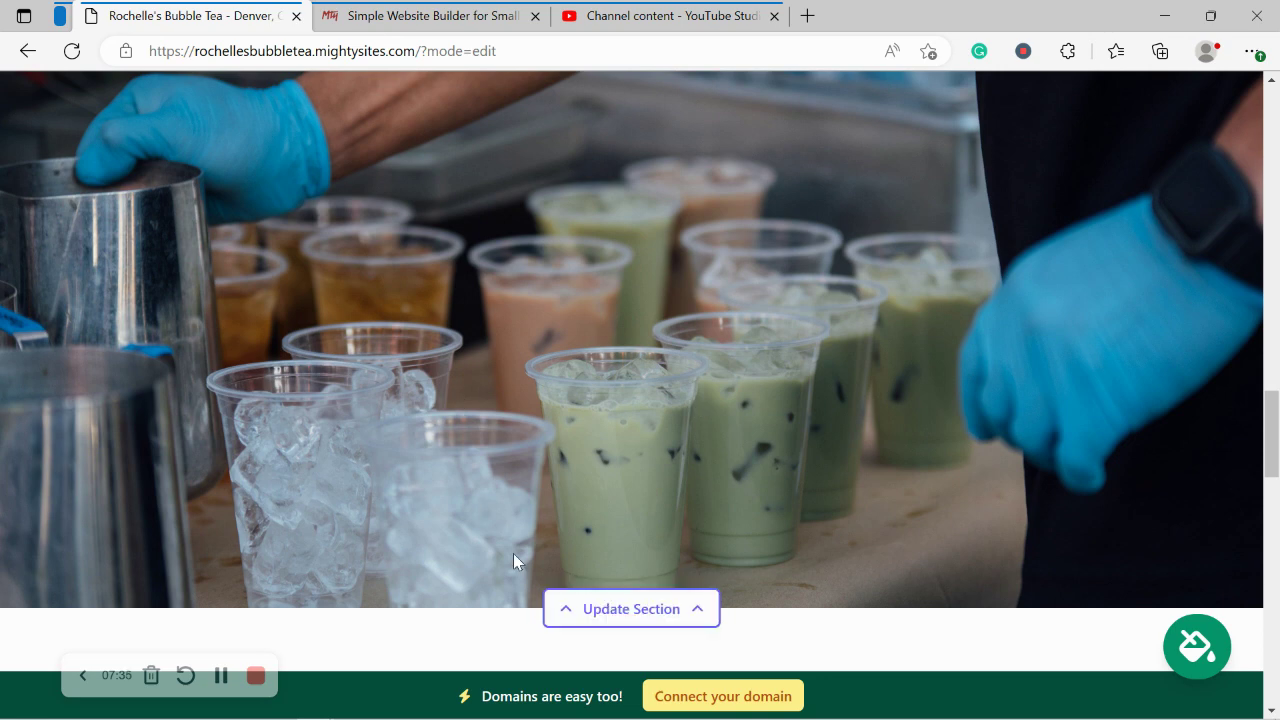
{"action": "scroll", "coordinate": [513, 561], "scroll_direction": "down", "scroll_amount": 1}
{"action": "scroll", "coordinate": [514, 560], "scroll_direction": "down", "scroll_amount": 1}
{"action": "scroll", "coordinate": [514, 560], "scroll_direction": "down", "scroll_amount": 2}
{"action": "scroll", "coordinate": [515, 562], "scroll_direction": "down", "scroll_amount": 2}
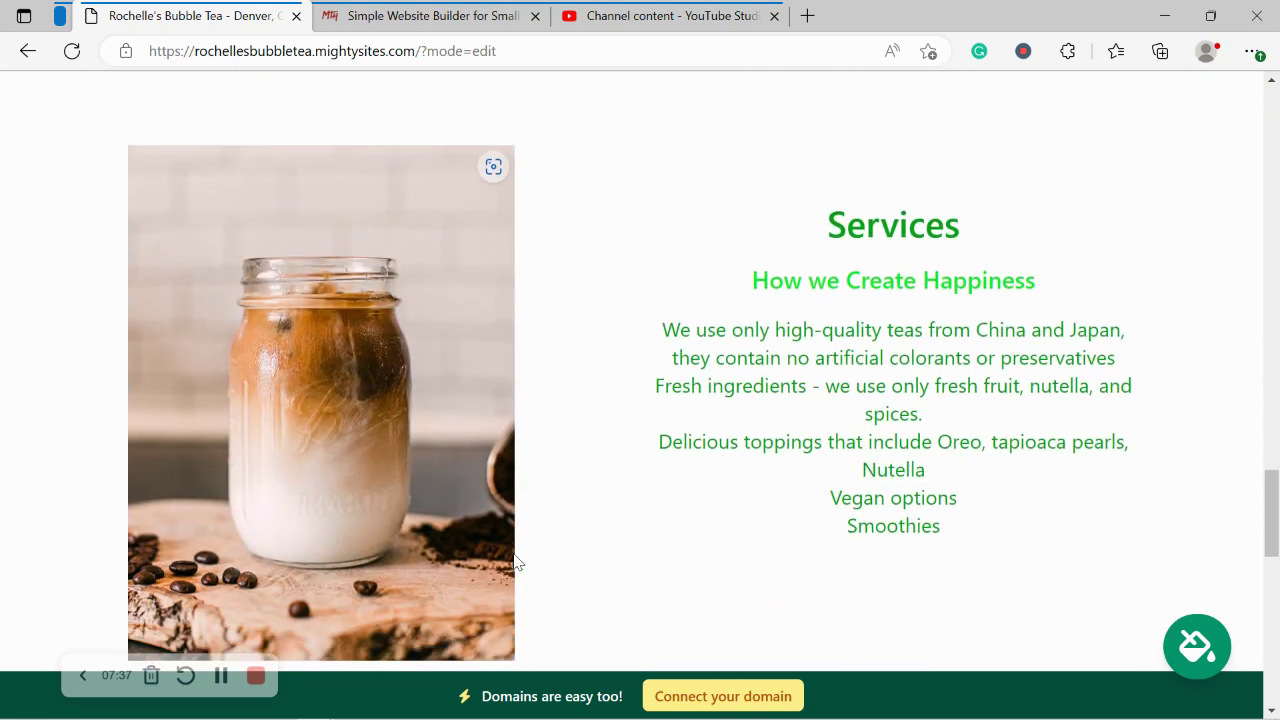
{"action": "scroll", "coordinate": [514, 562], "scroll_direction": "down", "scroll_amount": 1}
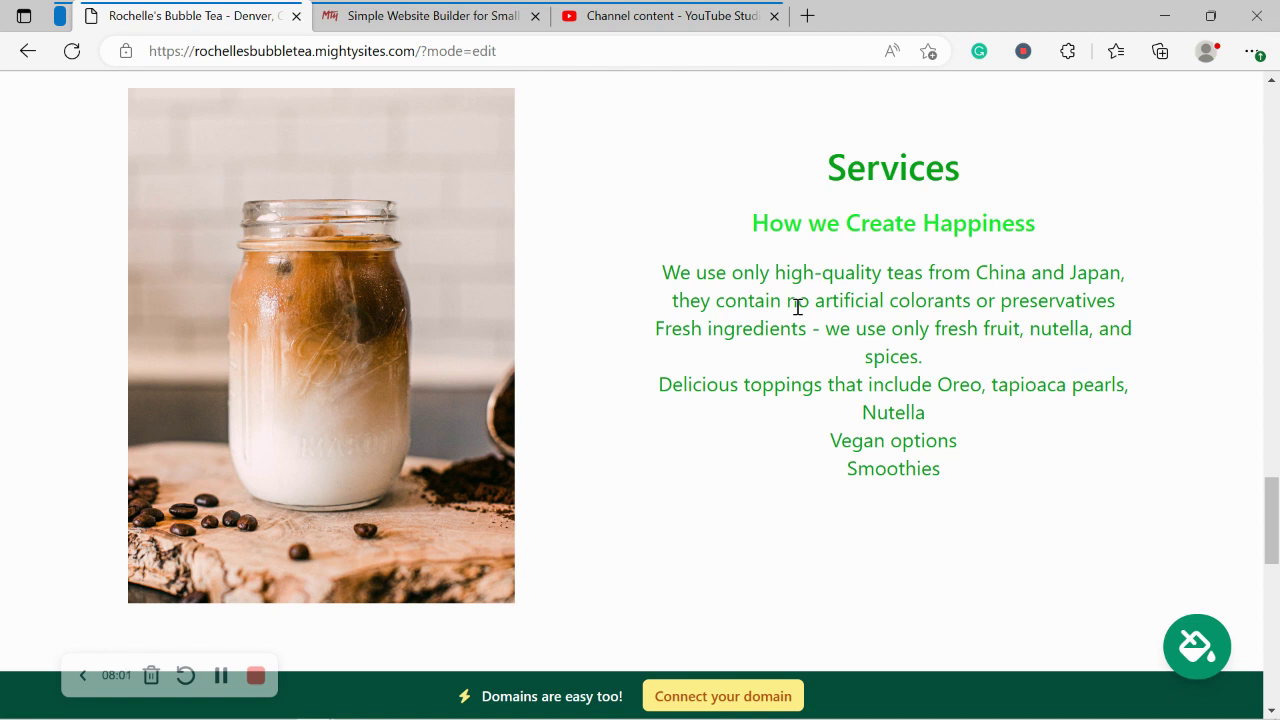
{"action": "scroll", "coordinate": [798, 306], "scroll_direction": "down", "scroll_amount": 1}
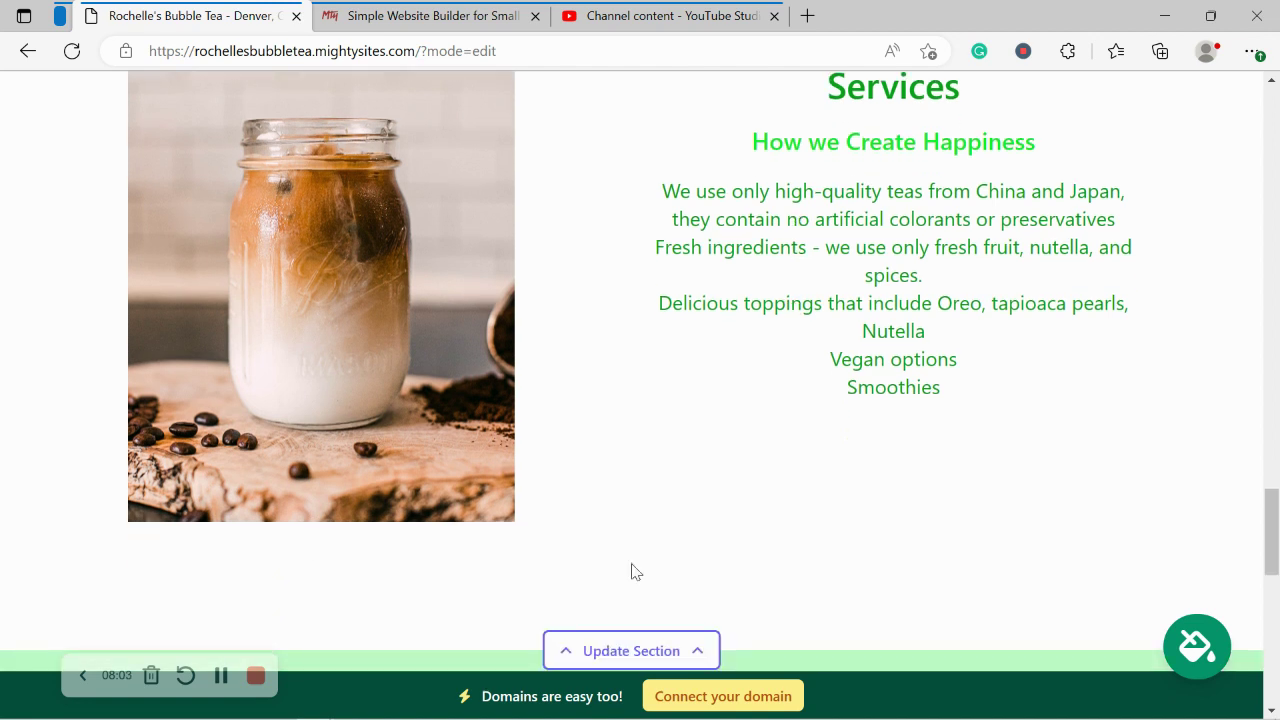
{"action": "scroll", "coordinate": [808, 368], "scroll_direction": "up", "scroll_amount": 1}
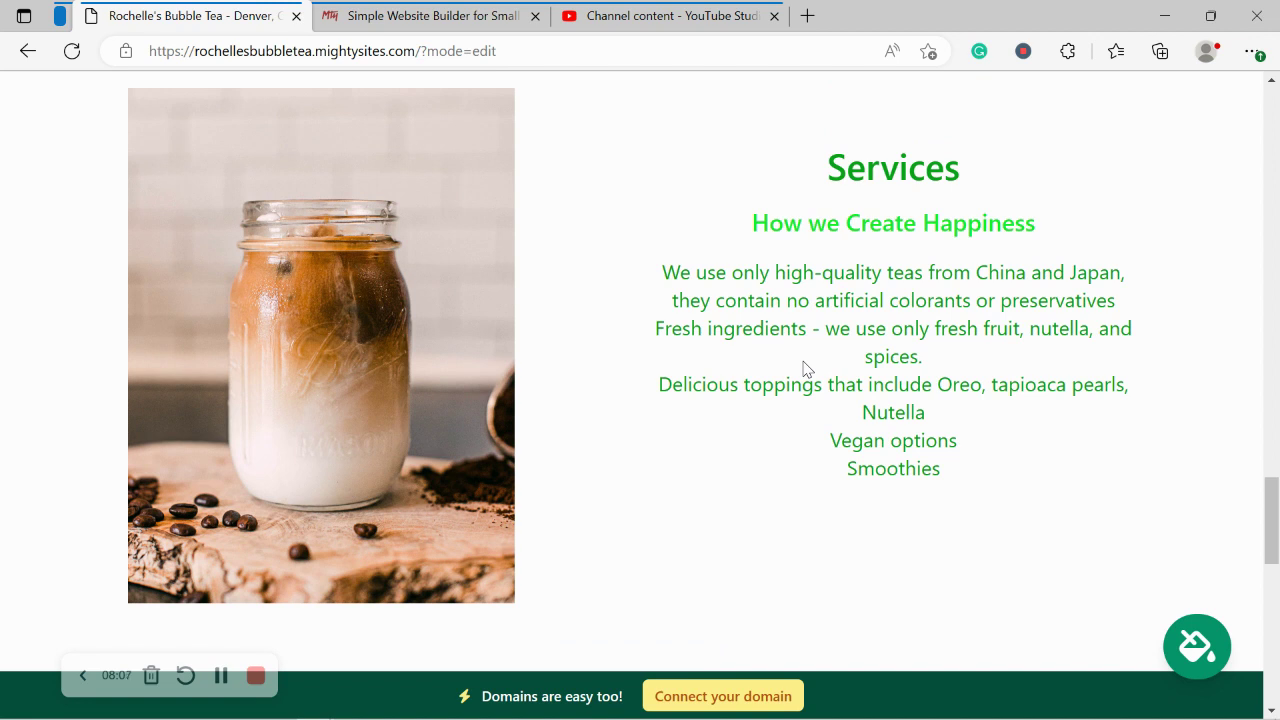
{"action": "scroll", "coordinate": [808, 368], "scroll_direction": "down", "scroll_amount": 1}
{"action": "scroll", "coordinate": [808, 368], "scroll_direction": "down", "scroll_amount": 1}
{"action": "scroll", "coordinate": [808, 368], "scroll_direction": "down", "scroll_amount": 2}
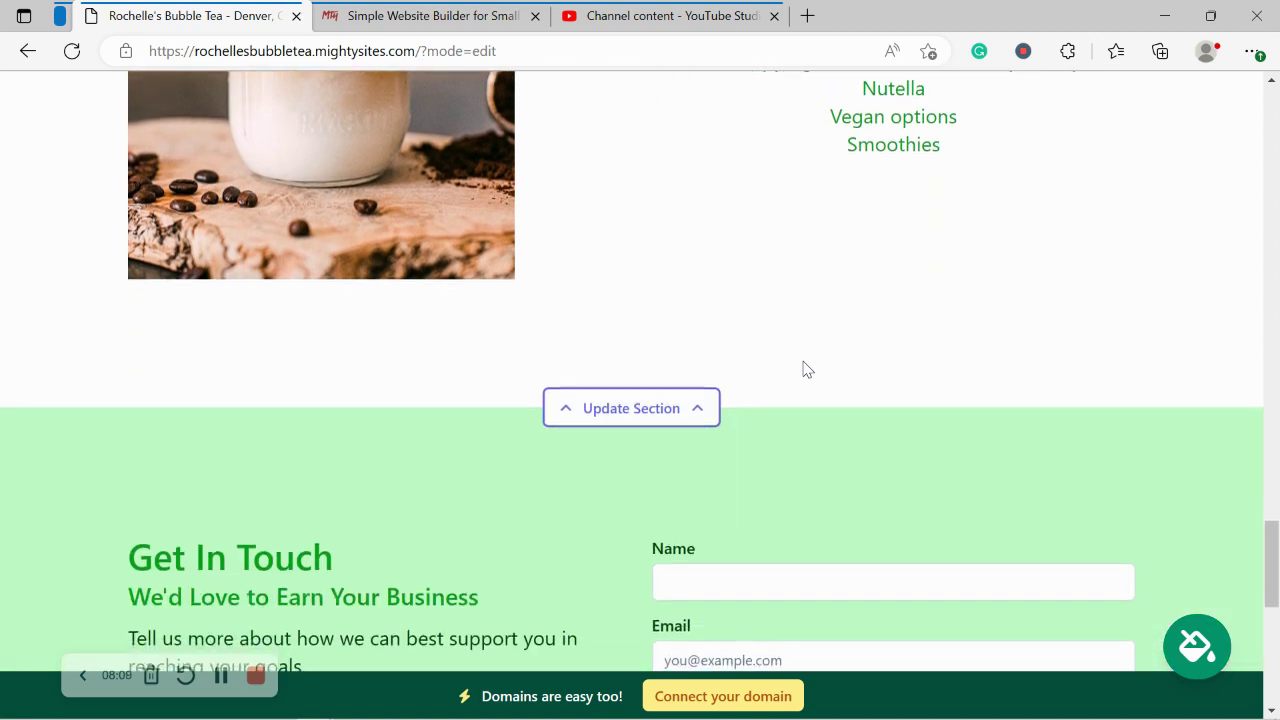
{"action": "scroll", "coordinate": [808, 368], "scroll_direction": "down", "scroll_amount": 1}
{"action": "scroll", "coordinate": [808, 370], "scroll_direction": "down", "scroll_amount": 2}
{"action": "scroll", "coordinate": [808, 370], "scroll_direction": "down", "scroll_amount": 2}
{"action": "scroll", "coordinate": [808, 370], "scroll_direction": "up", "scroll_amount": 1}
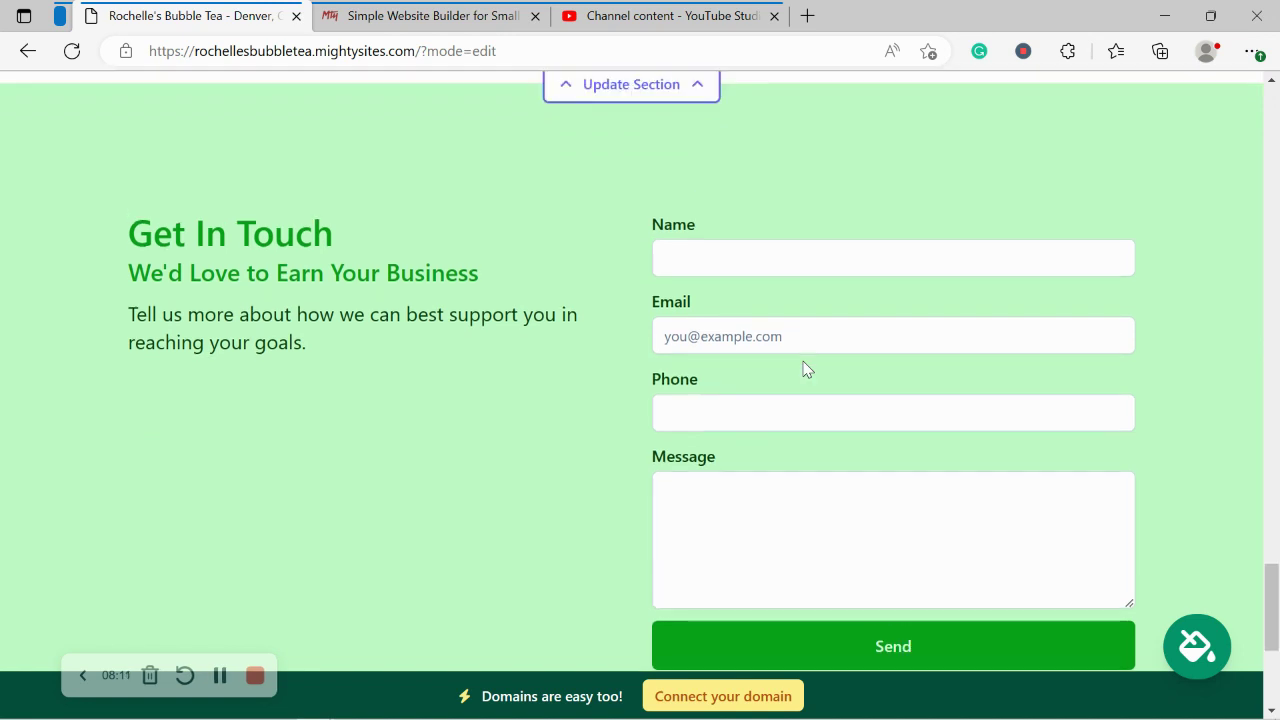
{"action": "scroll", "coordinate": [808, 370], "scroll_direction": "down", "scroll_amount": 1}
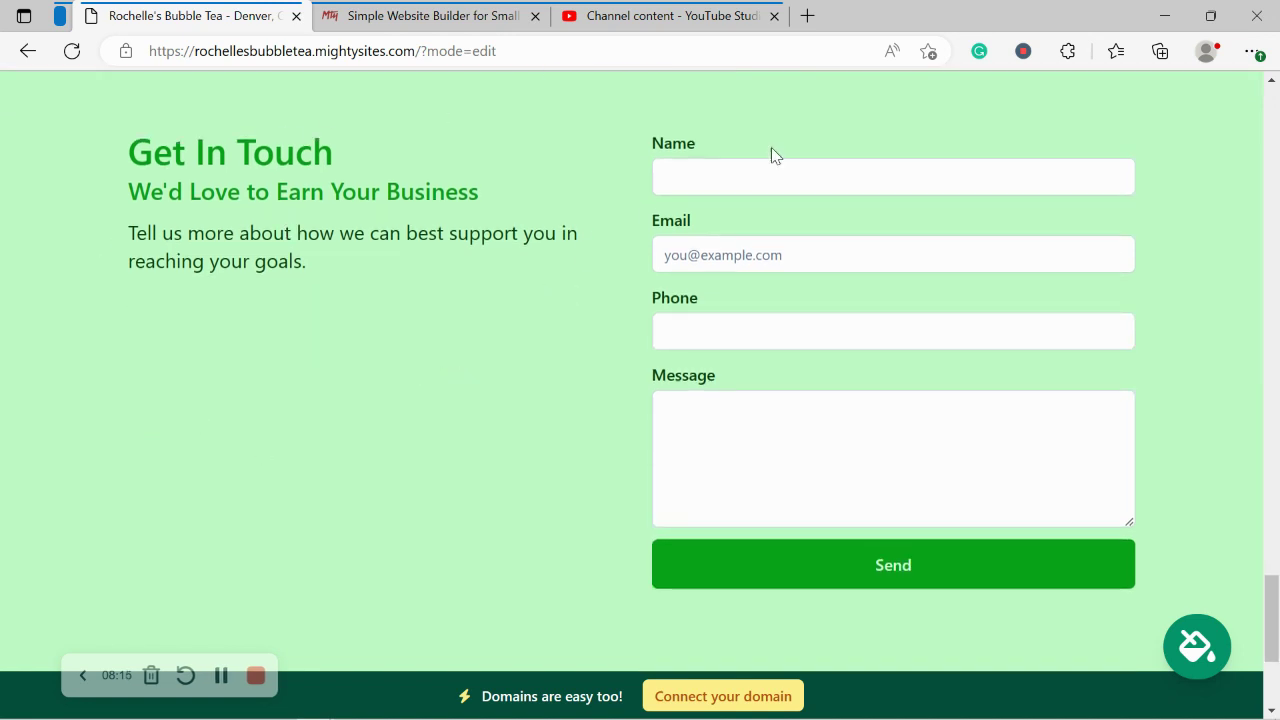
- Enter a test name and the message 'what tea flavors do you serve?' in the Get In Touch form
{"action": "left_click", "coordinate": [803, 190]}
{"action": "type", "text": "rochelle"}
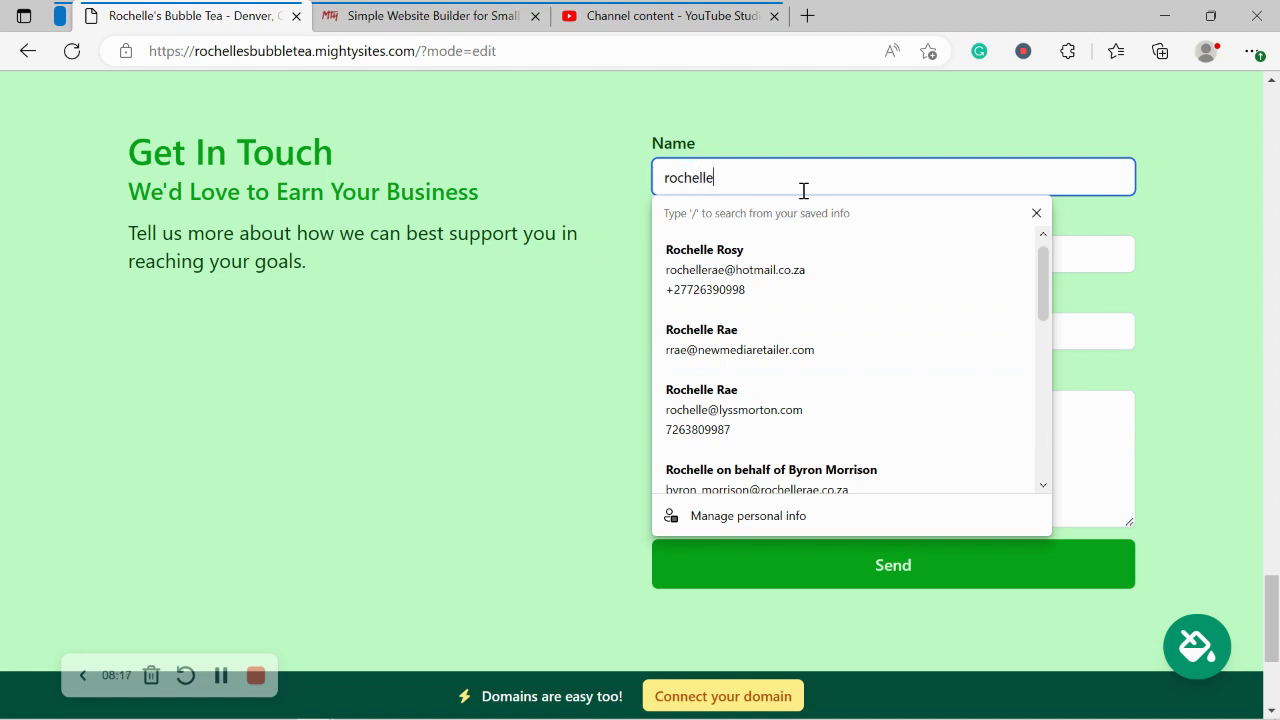
{"action": "left_click", "coordinate": [522, 351]}
{"action": "left_click", "coordinate": [740, 429]}
{"action": "type", "text": "w"}
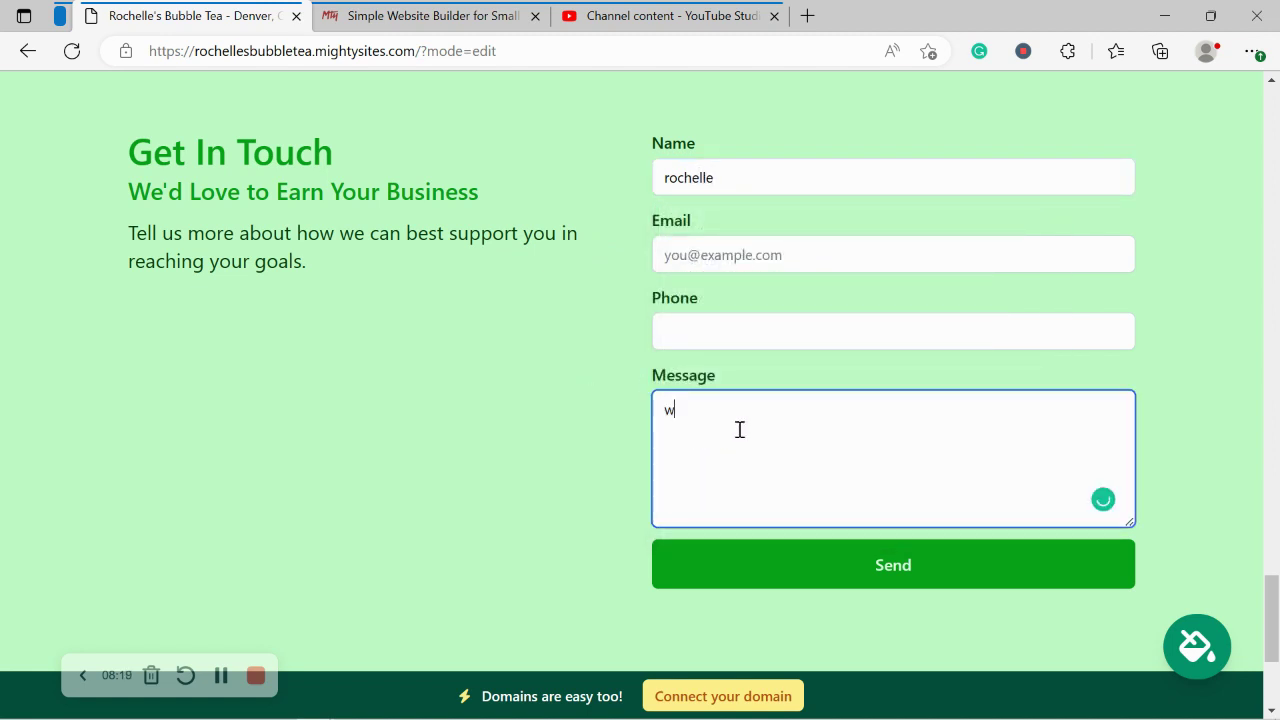
{"action": "type", "text": "hat tea flavo"}
{"action": "type", "text": "rs y"}
{"action": "key", "text": "BackSpace"}
{"action": "type", "text": "do you serve?"}
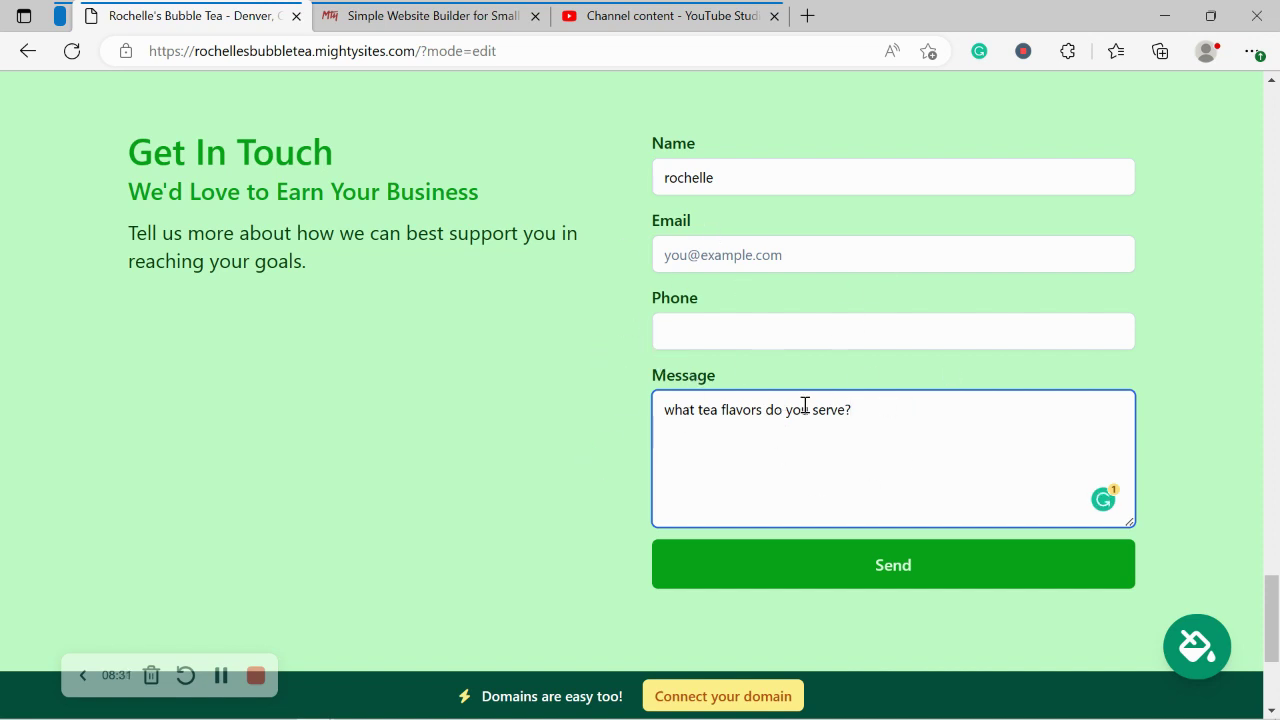
{"action": "left_click", "coordinate": [350, 389]}
{"action": "scroll", "coordinate": [350, 389], "scroll_direction": "down", "scroll_amount": 1}
{"action": "scroll", "coordinate": [350, 397], "scroll_direction": "down", "scroll_amount": 1}
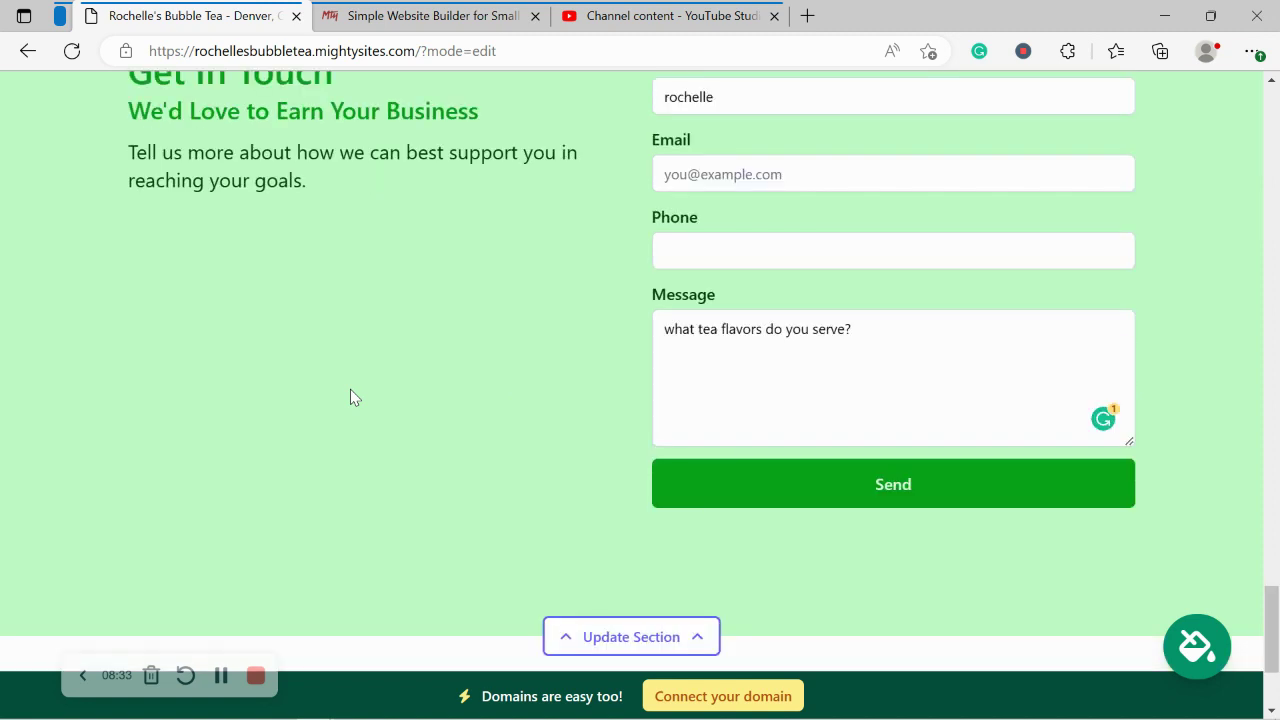
{"action": "scroll", "coordinate": [350, 397], "scroll_direction": "down", "scroll_amount": 2}
{"action": "scroll", "coordinate": [350, 397], "scroll_direction": "down", "scroll_amount": 1}
{"action": "scroll", "coordinate": [350, 397], "scroll_direction": "up", "scroll_amount": 1}
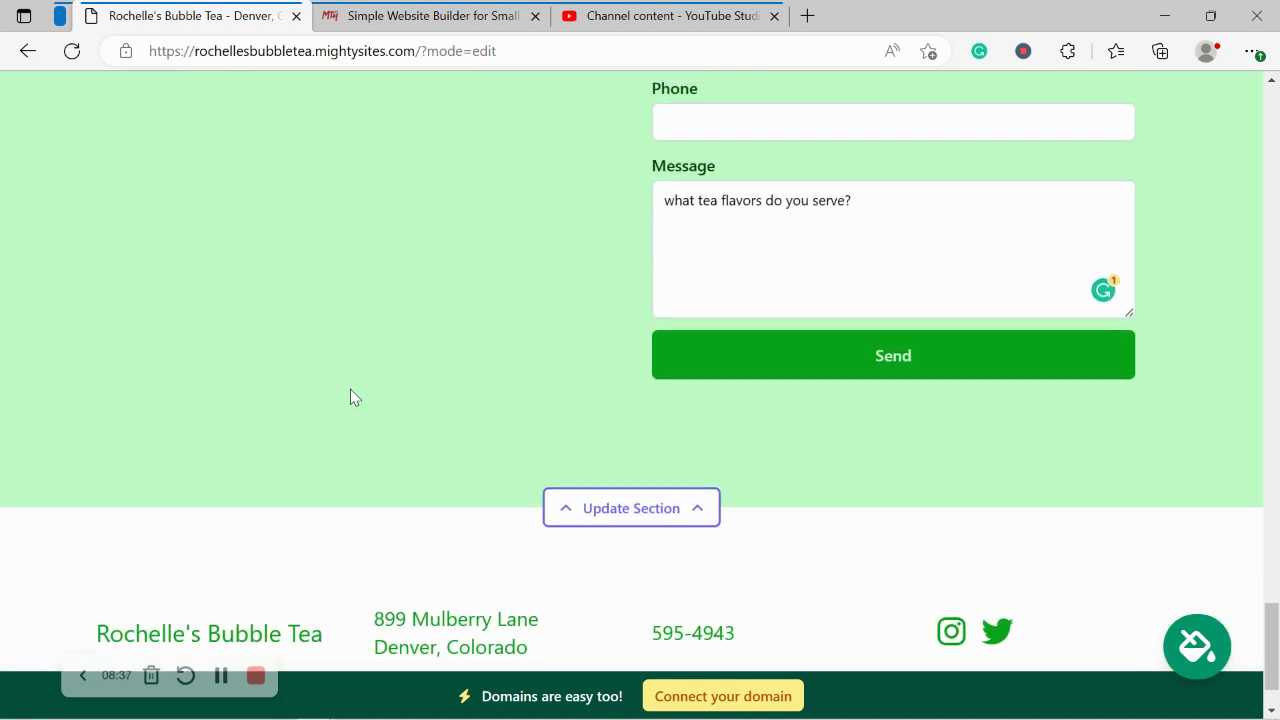
{"action": "scroll", "coordinate": [350, 397], "scroll_direction": "up", "scroll_amount": 2}
{"action": "scroll", "coordinate": [350, 397], "scroll_direction": "up", "scroll_amount": 1}
{"action": "scroll", "coordinate": [350, 397], "scroll_direction": "up", "scroll_amount": 2}
{"action": "scroll", "coordinate": [350, 397], "scroll_direction": "up", "scroll_amount": 2}
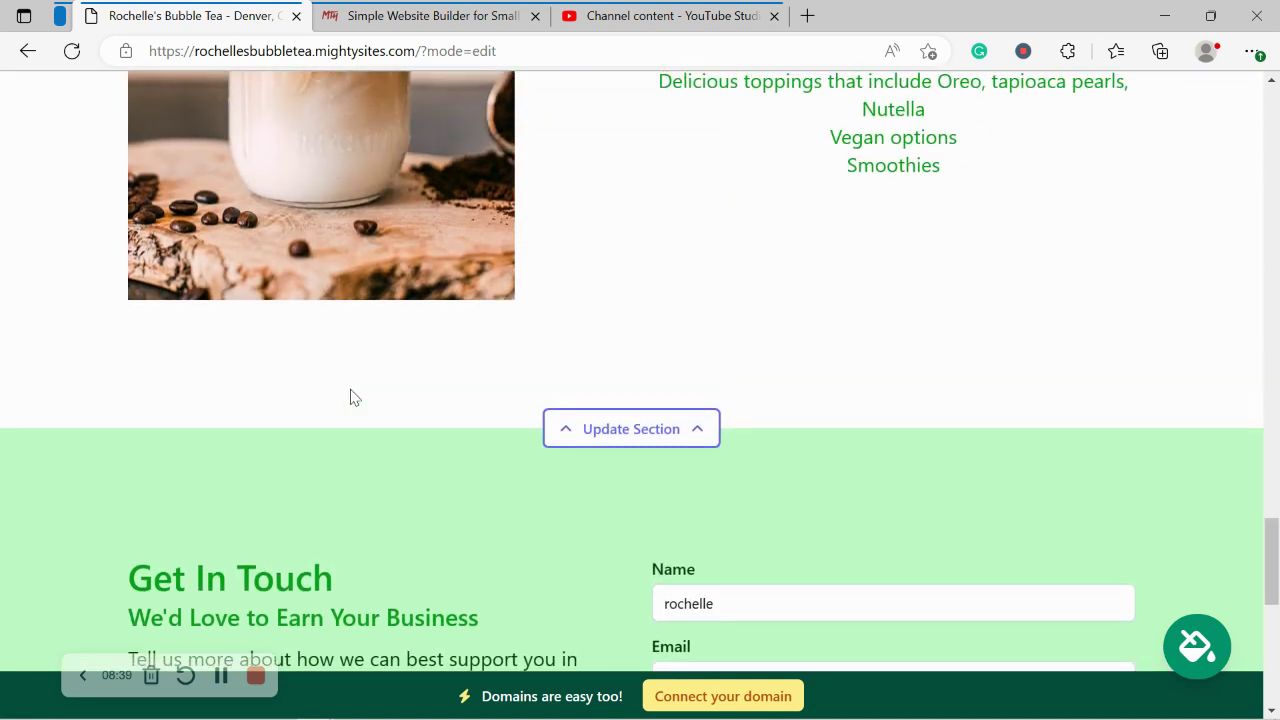
{"action": "scroll", "coordinate": [350, 397], "scroll_direction": "up", "scroll_amount": 2}
{"action": "scroll", "coordinate": [350, 397], "scroll_direction": "up", "scroll_amount": 1}
{"action": "scroll", "coordinate": [350, 397], "scroll_direction": "up", "scroll_amount": 1}
{"action": "scroll", "coordinate": [350, 397], "scroll_direction": "up", "scroll_amount": 1}
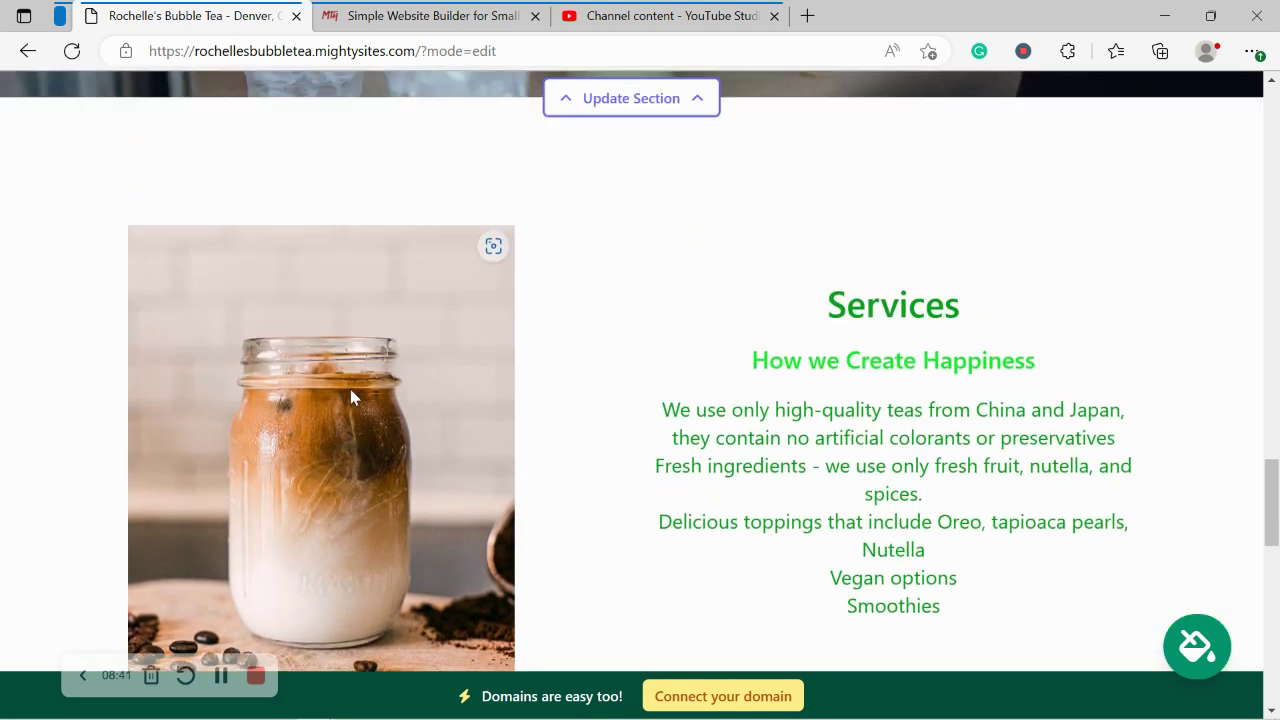
{"action": "scroll", "coordinate": [350, 397], "scroll_direction": "up", "scroll_amount": 2}
{"action": "scroll", "coordinate": [350, 397], "scroll_direction": "up", "scroll_amount": 1}
{"action": "scroll", "coordinate": [350, 397], "scroll_direction": "up", "scroll_amount": 1}
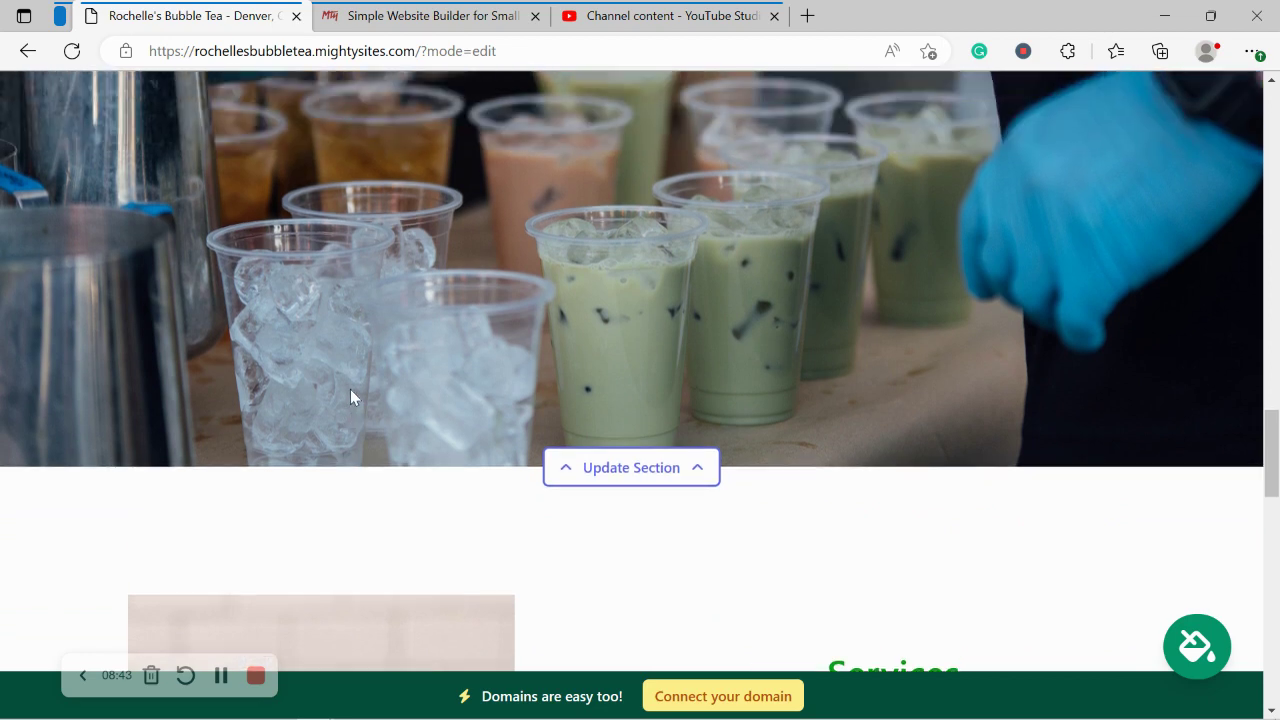
{"action": "scroll", "coordinate": [350, 397], "scroll_direction": "up", "scroll_amount": 1}
{"action": "scroll", "coordinate": [350, 397], "scroll_direction": "up", "scroll_amount": 1}
{"action": "scroll", "coordinate": [350, 397], "scroll_direction": "up", "scroll_amount": 1}
{"action": "scroll", "coordinate": [350, 397], "scroll_direction": "up", "scroll_amount": 2}
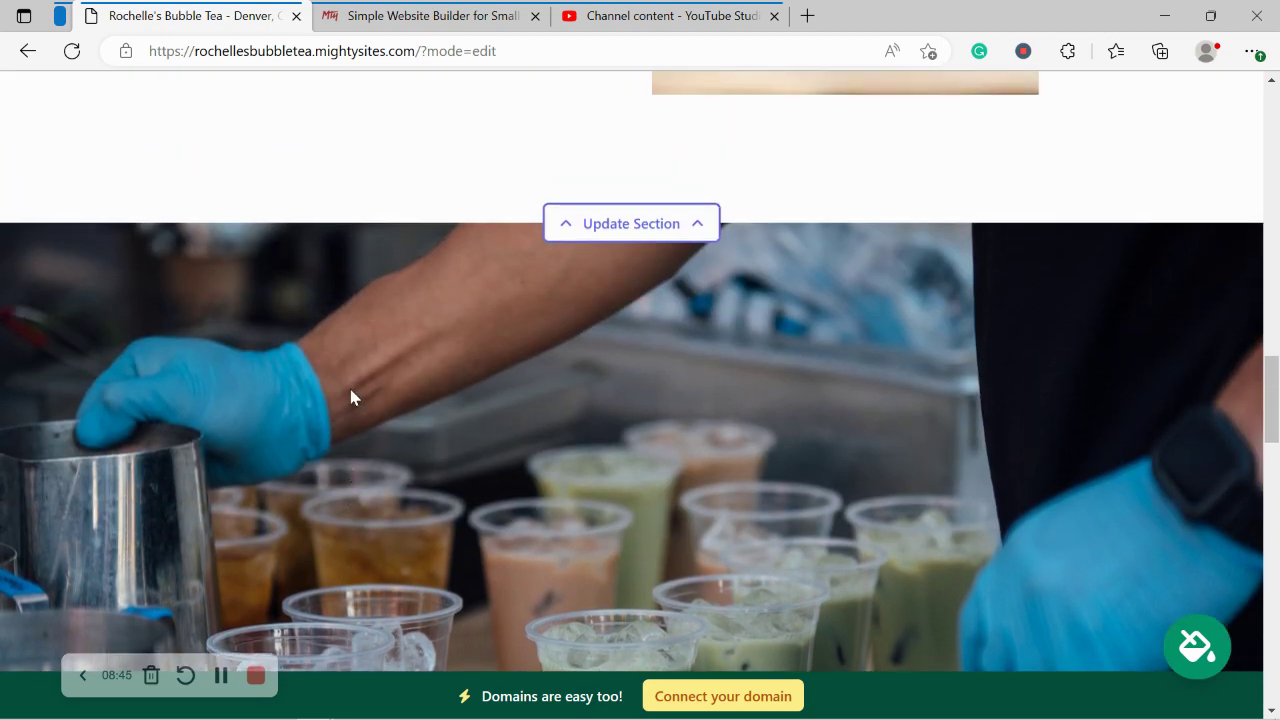
{"action": "scroll", "coordinate": [350, 397], "scroll_direction": "up", "scroll_amount": 1}
{"action": "scroll", "coordinate": [350, 397], "scroll_direction": "up", "scroll_amount": 1}
{"action": "scroll", "coordinate": [350, 397], "scroll_direction": "up", "scroll_amount": 2}
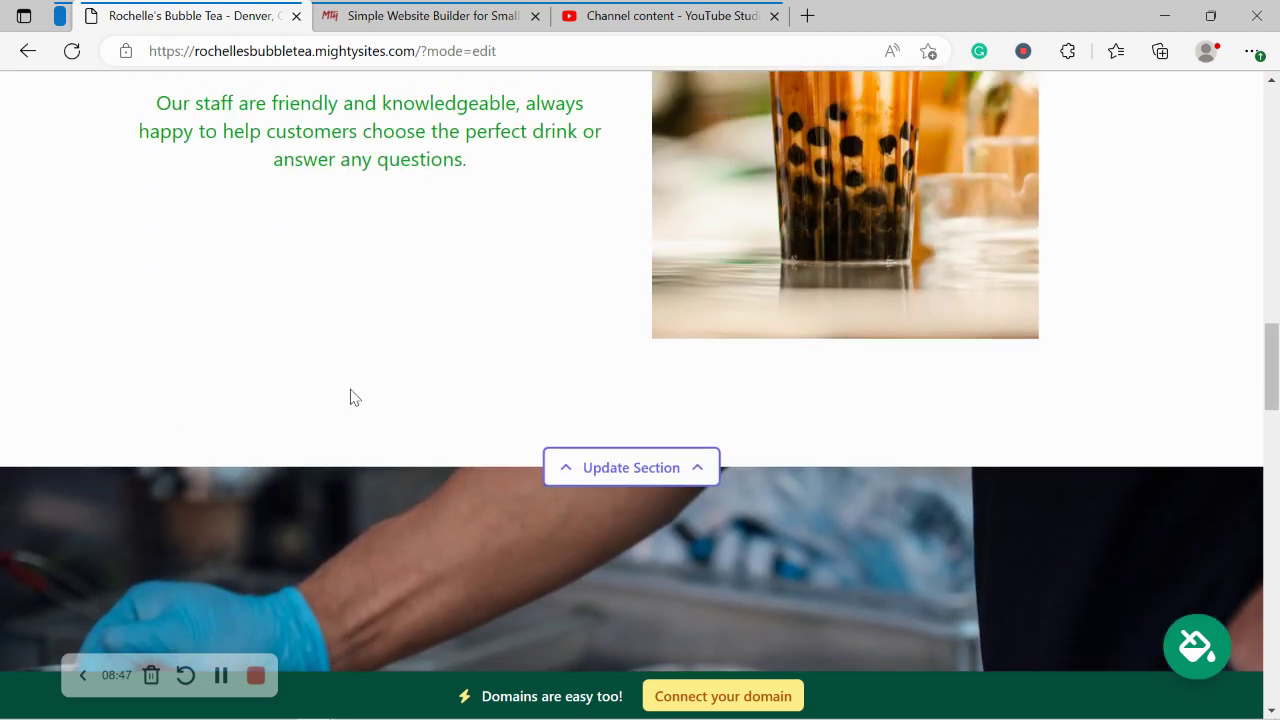
{"action": "scroll", "coordinate": [350, 397], "scroll_direction": "up", "scroll_amount": 1}
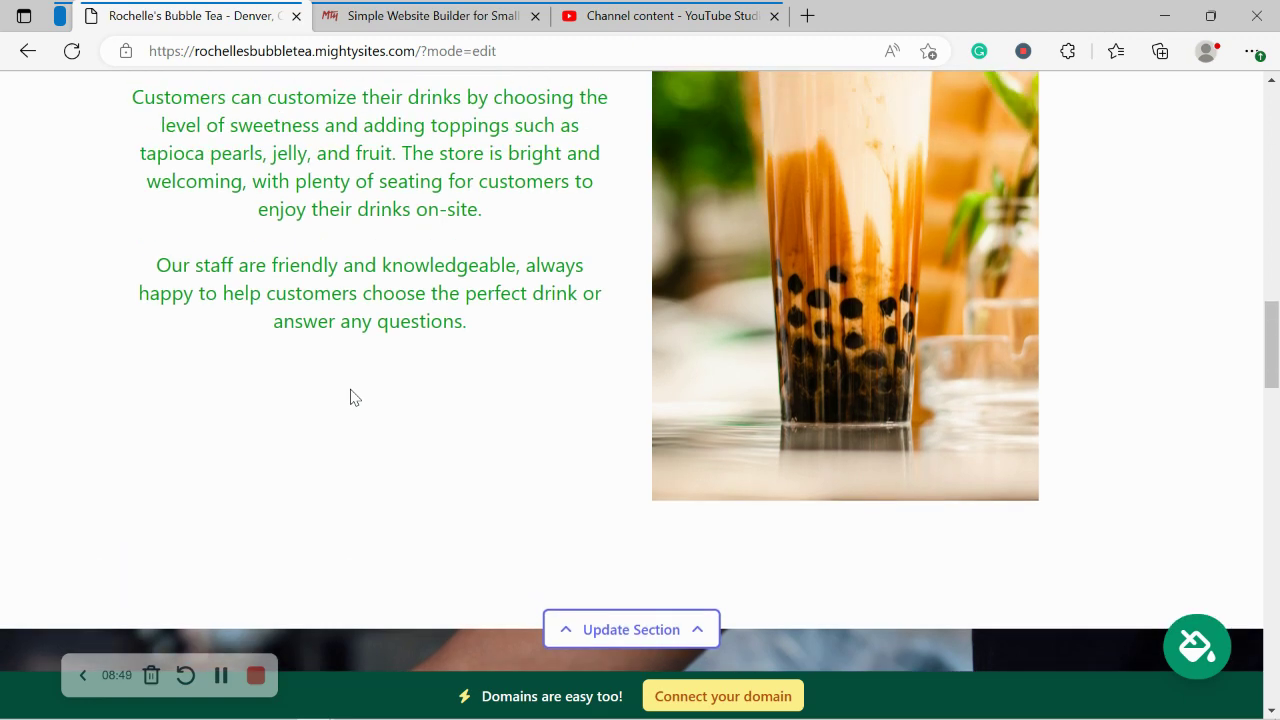
{"action": "scroll", "coordinate": [350, 397], "scroll_direction": "up", "scroll_amount": 1}
{"action": "scroll", "coordinate": [350, 397], "scroll_direction": "up", "scroll_amount": 1}
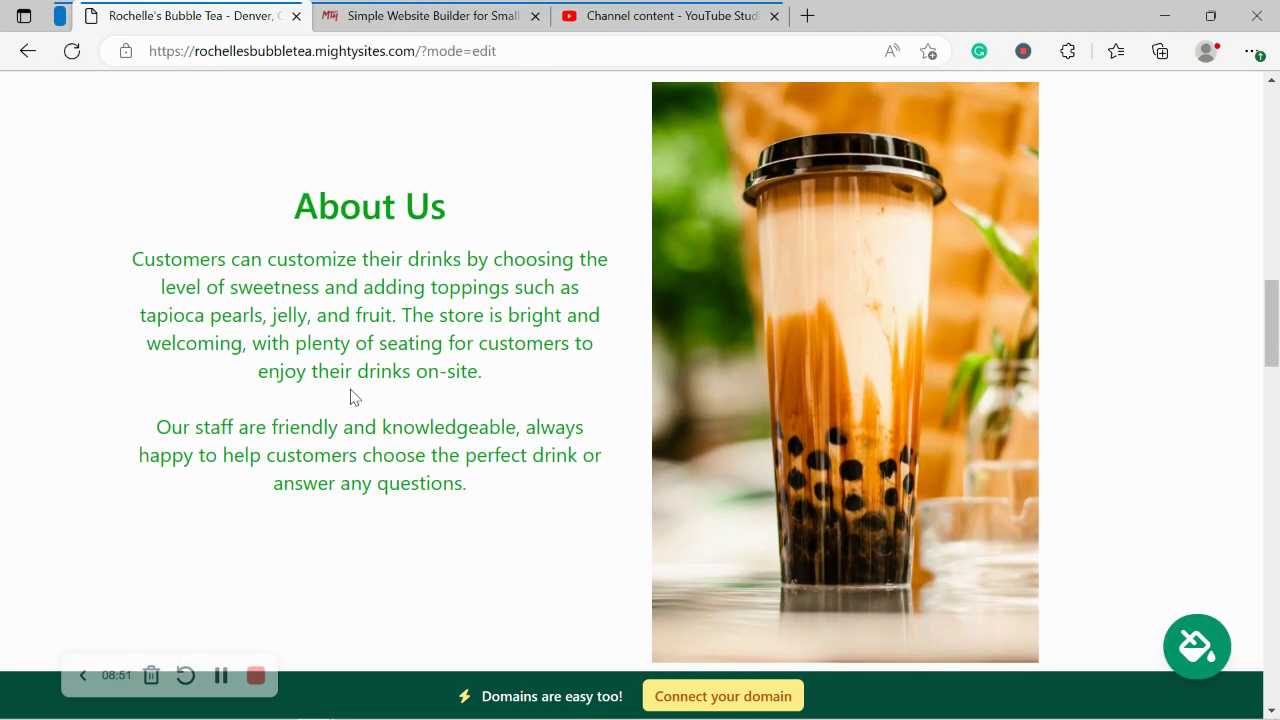
{"action": "scroll", "coordinate": [350, 397], "scroll_direction": "up", "scroll_amount": 1}
{"action": "scroll", "coordinate": [350, 397], "scroll_direction": "up", "scroll_amount": 2}
{"action": "scroll", "coordinate": [350, 397], "scroll_direction": "up", "scroll_amount": 1}
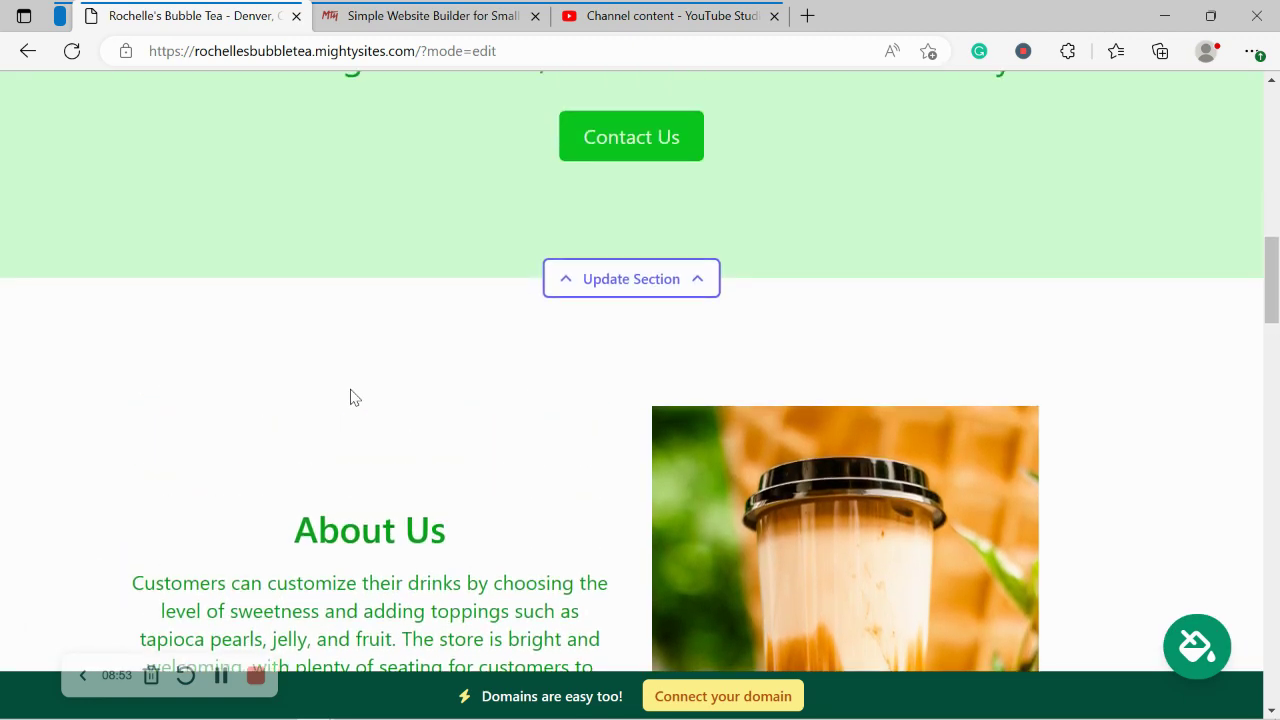
{"action": "scroll", "coordinate": [350, 397], "scroll_direction": "up", "scroll_amount": 1}
{"action": "scroll", "coordinate": [350, 397], "scroll_direction": "up", "scroll_amount": 1}
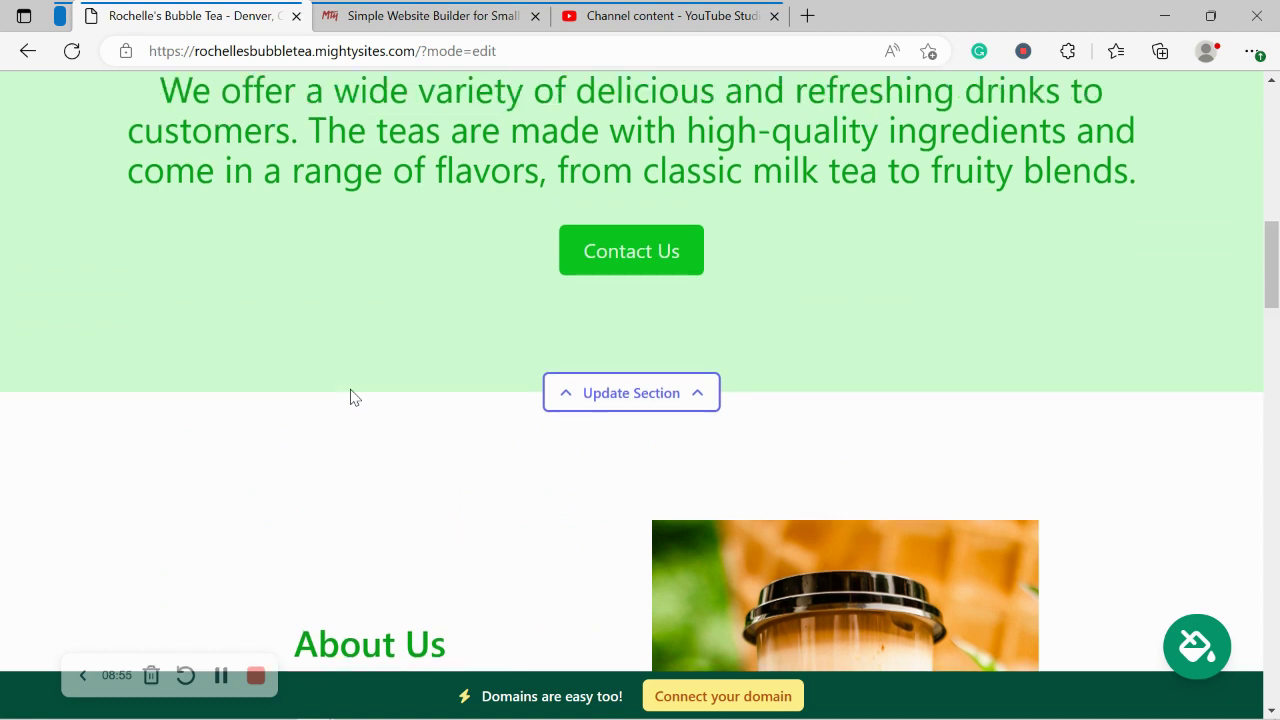
{"action": "scroll", "coordinate": [350, 397], "scroll_direction": "up", "scroll_amount": 1}
{"action": "scroll", "coordinate": [350, 397], "scroll_direction": "up", "scroll_amount": 1}
{"action": "scroll", "coordinate": [350, 397], "scroll_direction": "up", "scroll_amount": 1}
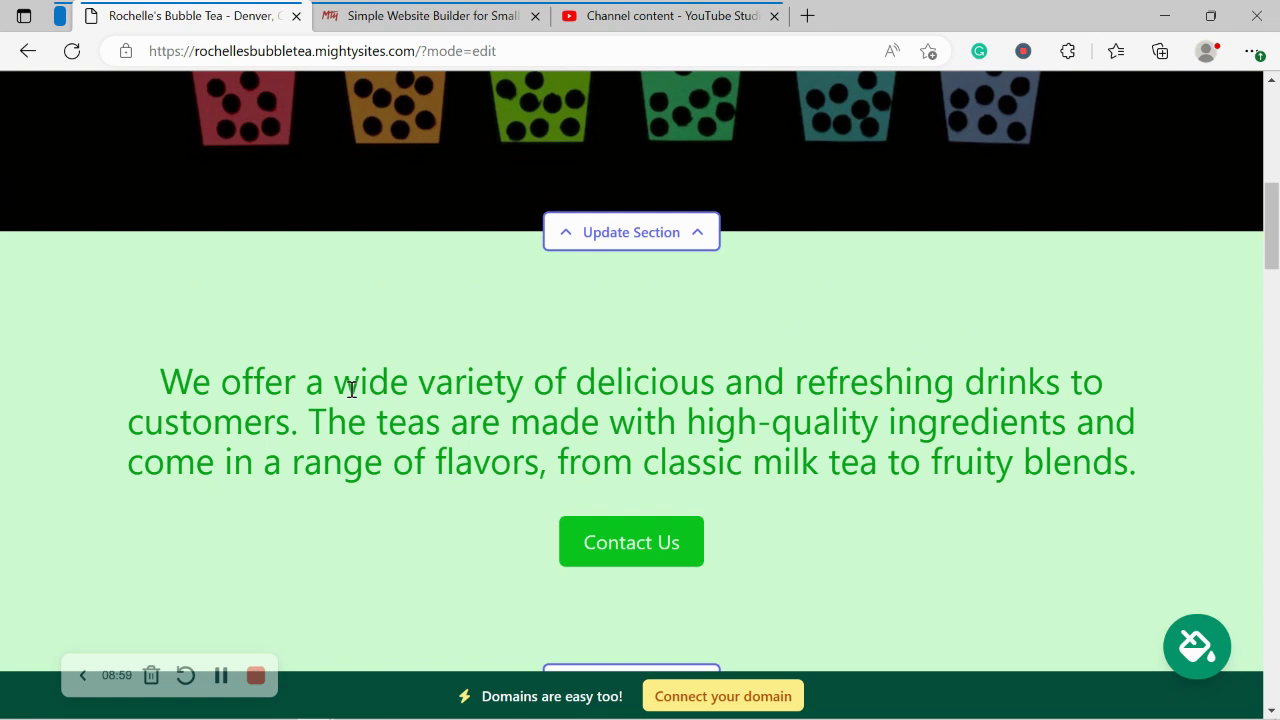
{"action": "scroll", "coordinate": [350, 389], "scroll_direction": "up", "scroll_amount": 1}
{"action": "scroll", "coordinate": [350, 389], "scroll_direction": "up", "scroll_amount": 1}
{"action": "scroll", "coordinate": [350, 389], "scroll_direction": "up", "scroll_amount": 2}
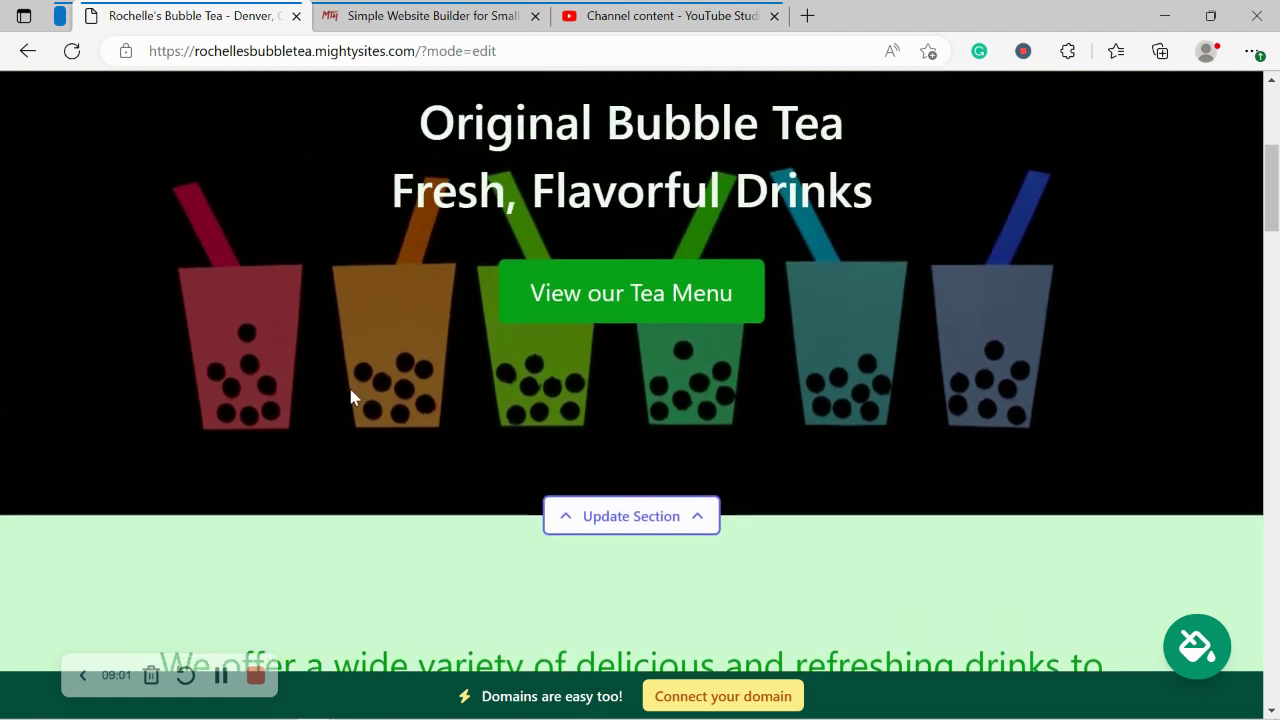
{"action": "scroll", "coordinate": [350, 397], "scroll_direction": "up", "scroll_amount": 1}
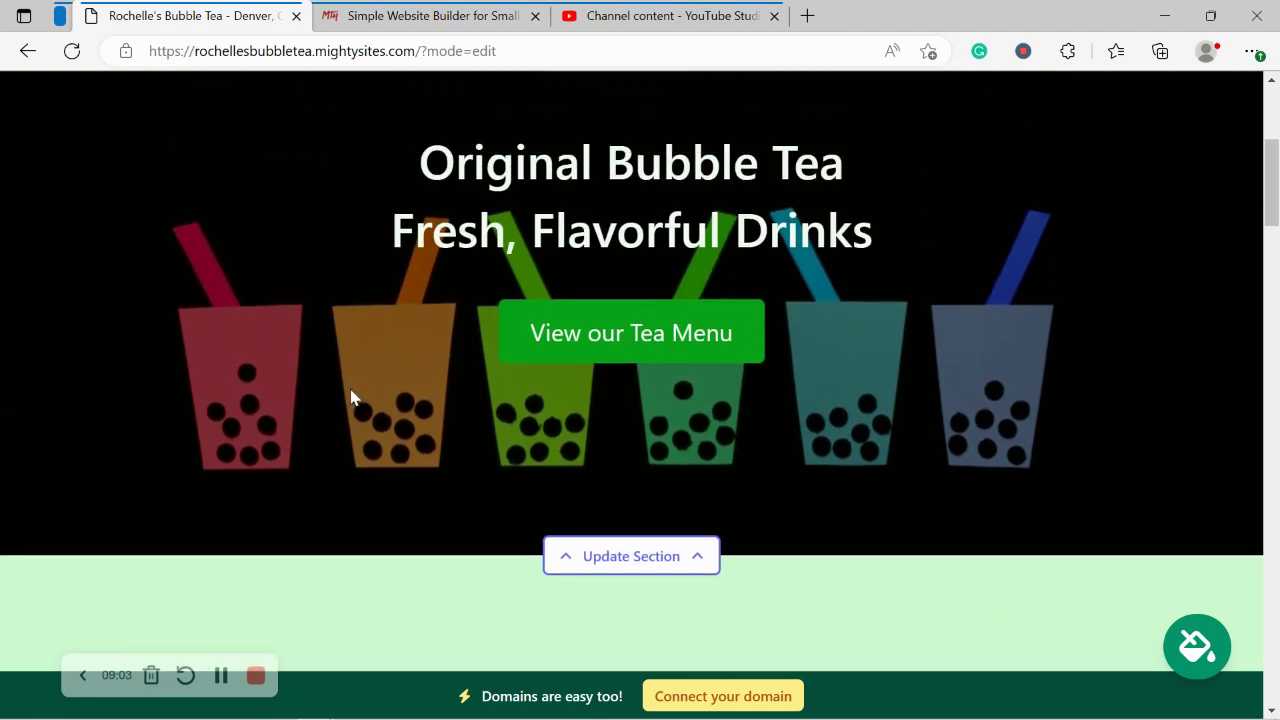
{"action": "scroll", "coordinate": [350, 397], "scroll_direction": "up", "scroll_amount": 1}
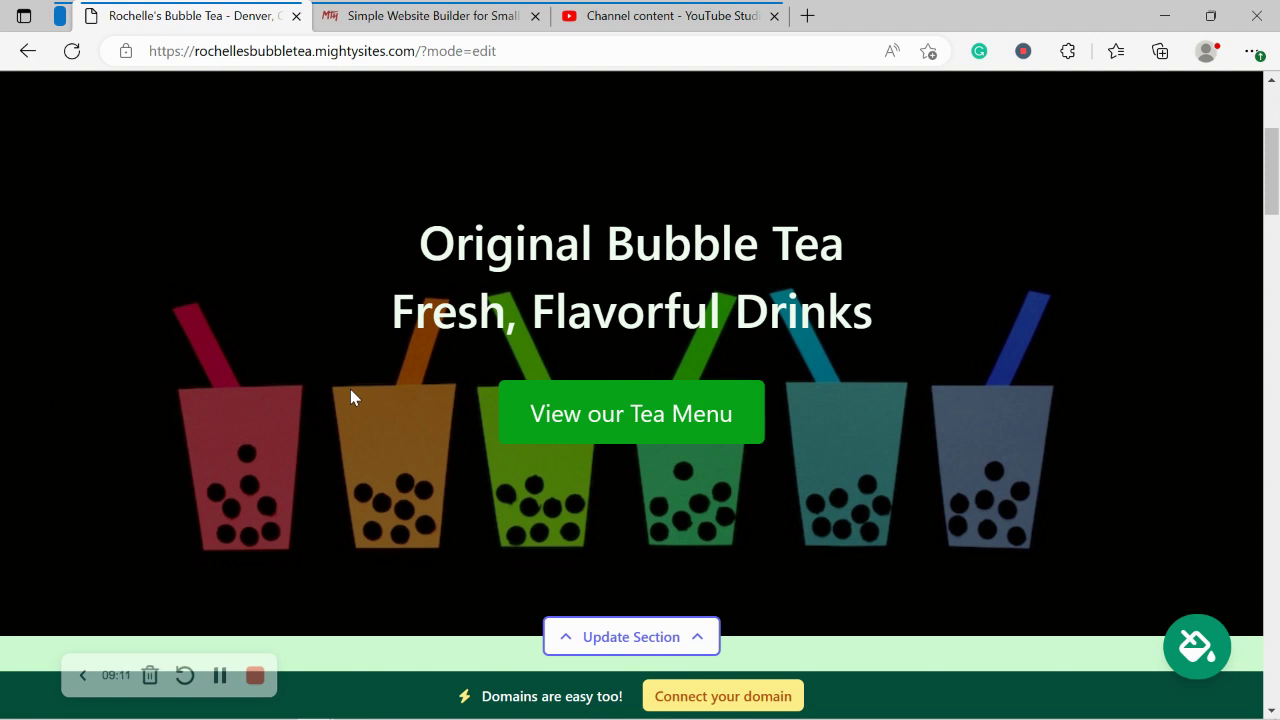
{"action": "scroll", "coordinate": [350, 397], "scroll_direction": "up", "scroll_amount": 1}
{"action": "scroll", "coordinate": [350, 397], "scroll_direction": "up", "scroll_amount": 1}
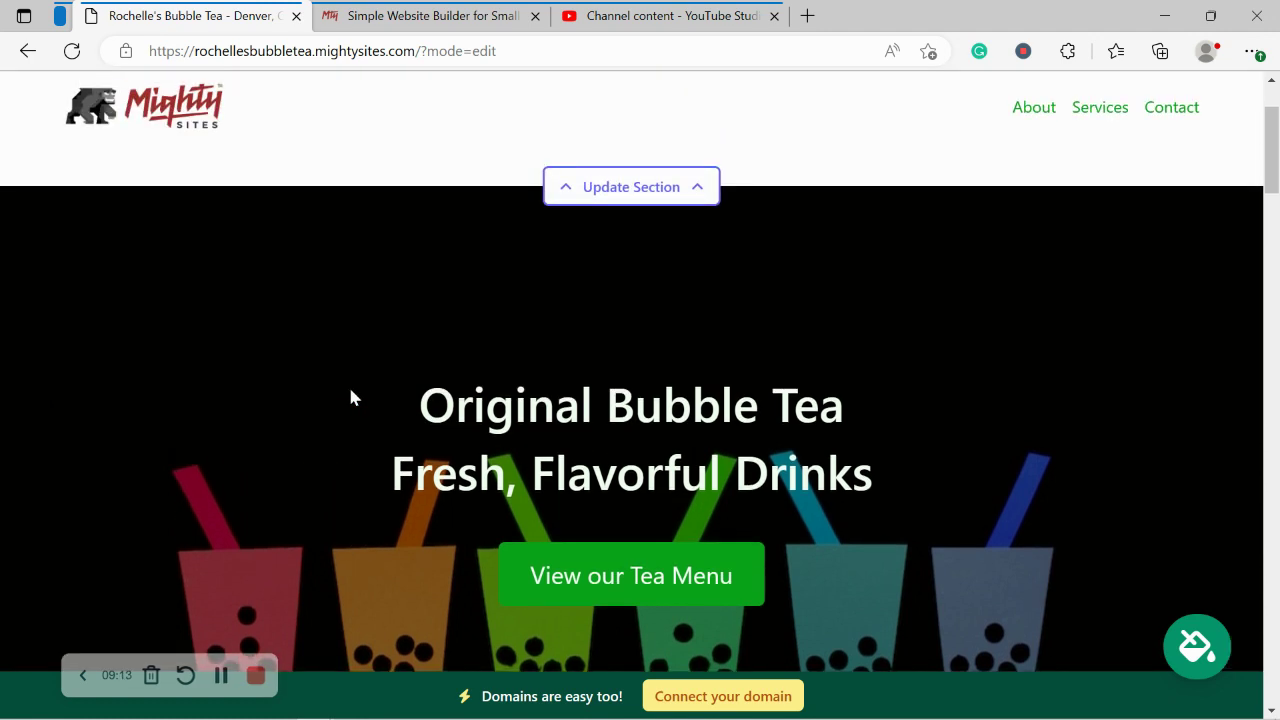
{"action": "scroll", "coordinate": [350, 397], "scroll_direction": "up", "scroll_amount": 2}
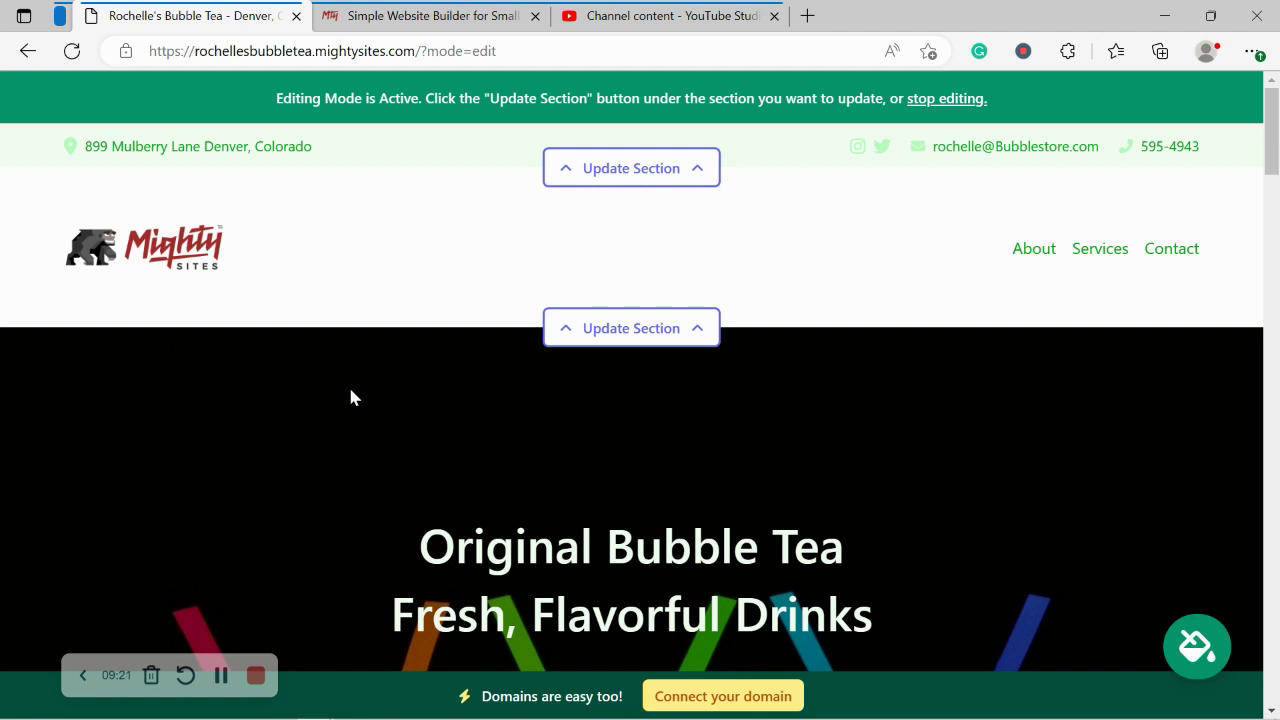
- Open the Connect a Domain page, then switch to the mightysites.com tab
{"action": "left_click", "coordinate": [737, 697]}
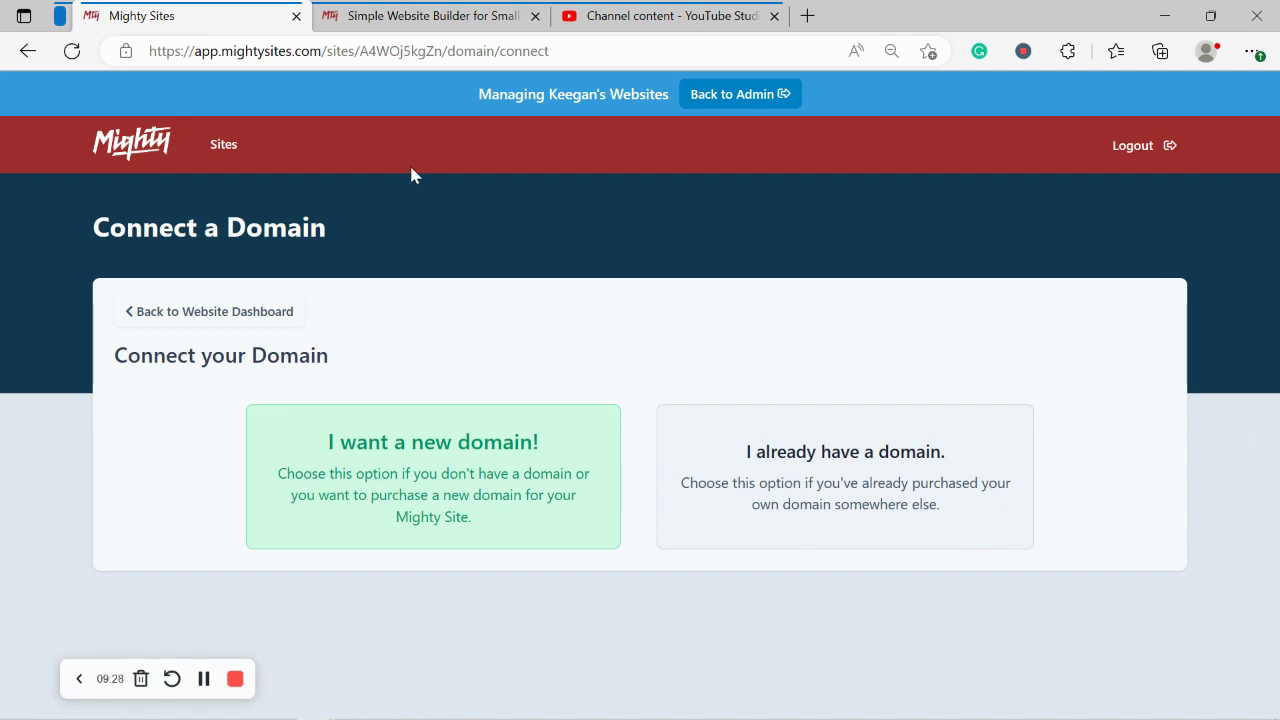
{"action": "left_click", "coordinate": [402, 8]}
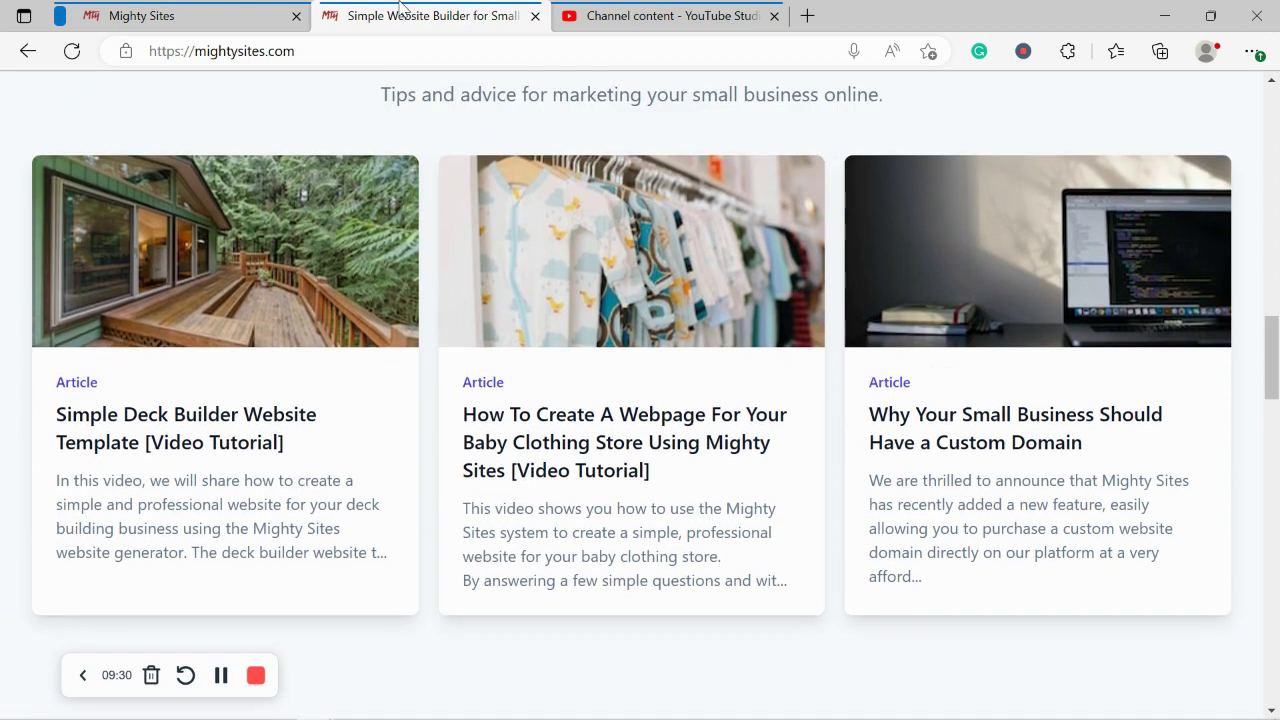
{"action": "key", "text": "Up"}
{"action": "key", "text": "Up"}
{"action": "key", "text": "Up"}
{"action": "key", "text": "Up"}
{"action": "key", "text": "Up"}
{"action": "key", "text": "Up"}
{"action": "key", "text": "Up"}
{"action": "key", "text": "Up"}
{"action": "key", "text": "Up"}
{"action": "key", "text": "Up"}
{"action": "key", "text": "Up"}
{"action": "key", "text": "Up"}
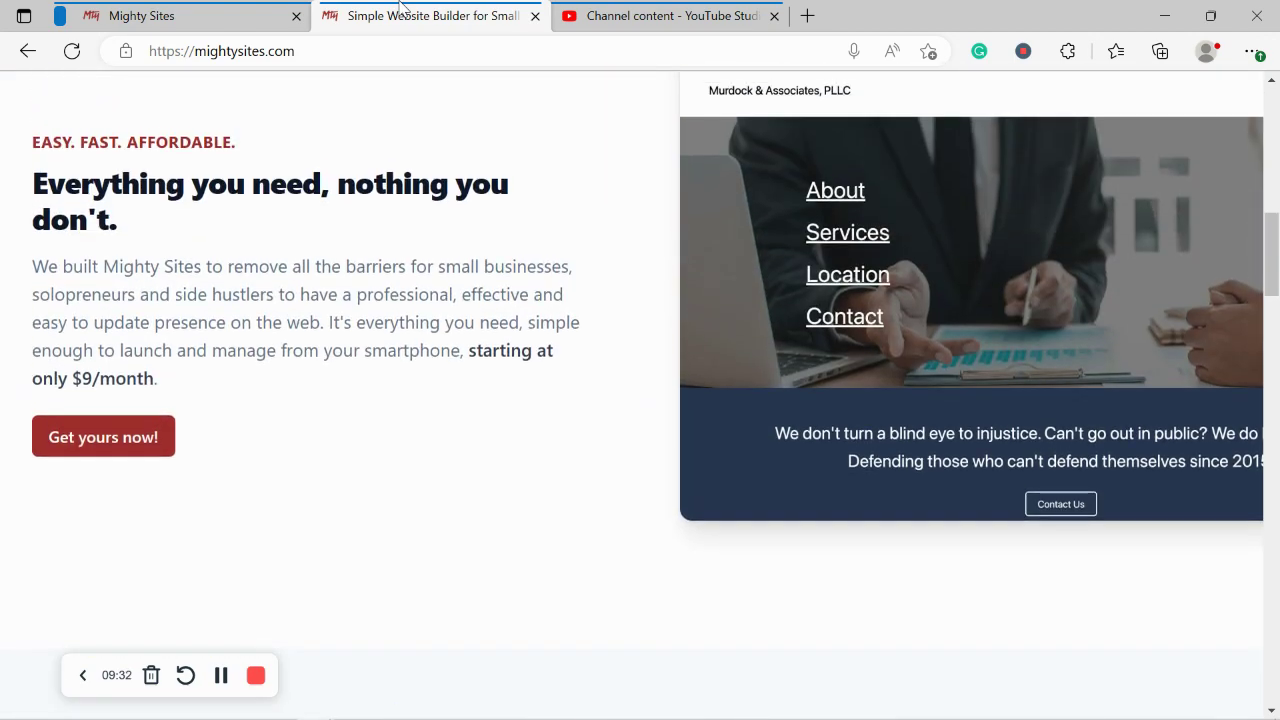
{"action": "key", "text": "Up"}
{"action": "key", "text": "Up"}
{"action": "key", "text": "Up"}
{"action": "key", "text": "Up"}
{"action": "key", "text": "Up"}
{"action": "key", "text": "Up"}
{"action": "key", "text": "Up"}
{"action": "key", "text": "Up"}
{"action": "key", "text": "Up"}
{"action": "key", "text": "Up"}
{"action": "key", "text": "Up"}
{"action": "key", "text": "Up"}
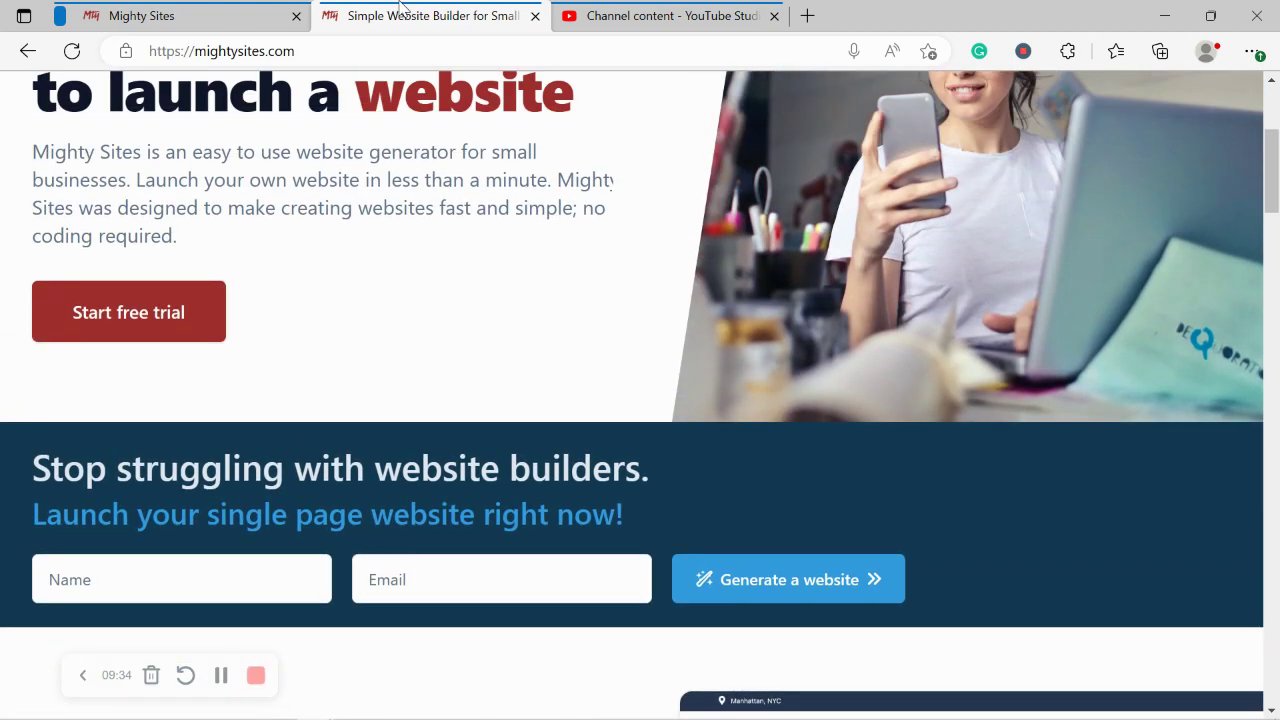
{"action": "key", "text": "Up"}
{"action": "key", "text": "Up"}
{"action": "key", "text": "Up"}
{"action": "key", "text": "Up"}
{"action": "key", "text": "Up"}
{"action": "key", "text": "Up"}
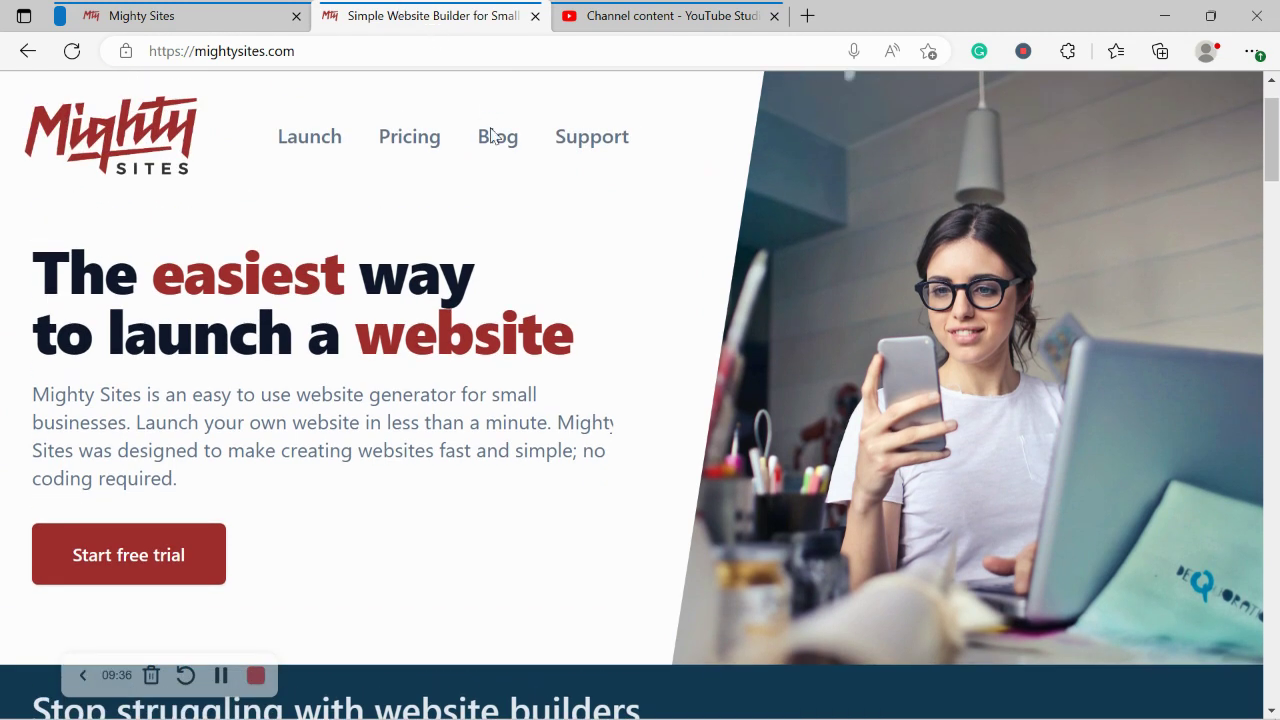
- Browse the Small Business Marketing Blog posts, then return to the Connect a Domain page
{"action": "left_click", "coordinate": [502, 157]}
{"action": "scroll", "coordinate": [500, 157], "scroll_direction": "down", "scroll_amount": 1}
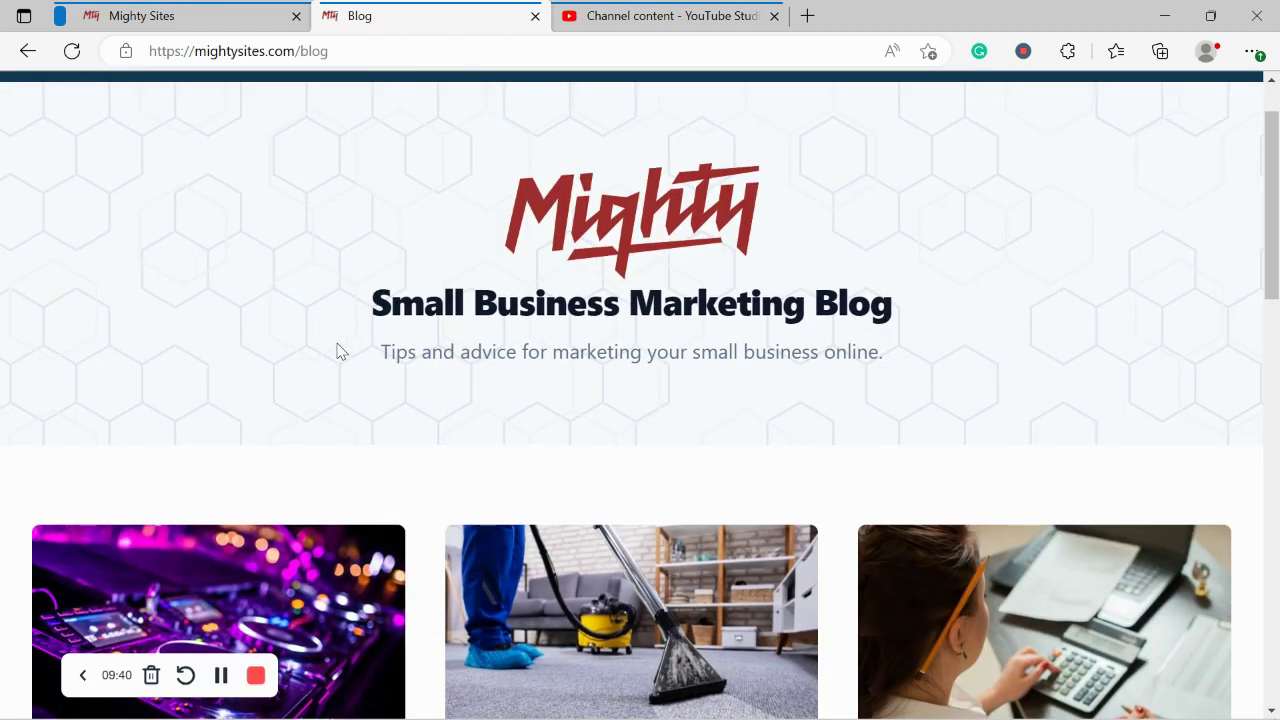
{"action": "left_click_drag", "start_coordinate": [340, 351], "coordinate": [1006, 354]}
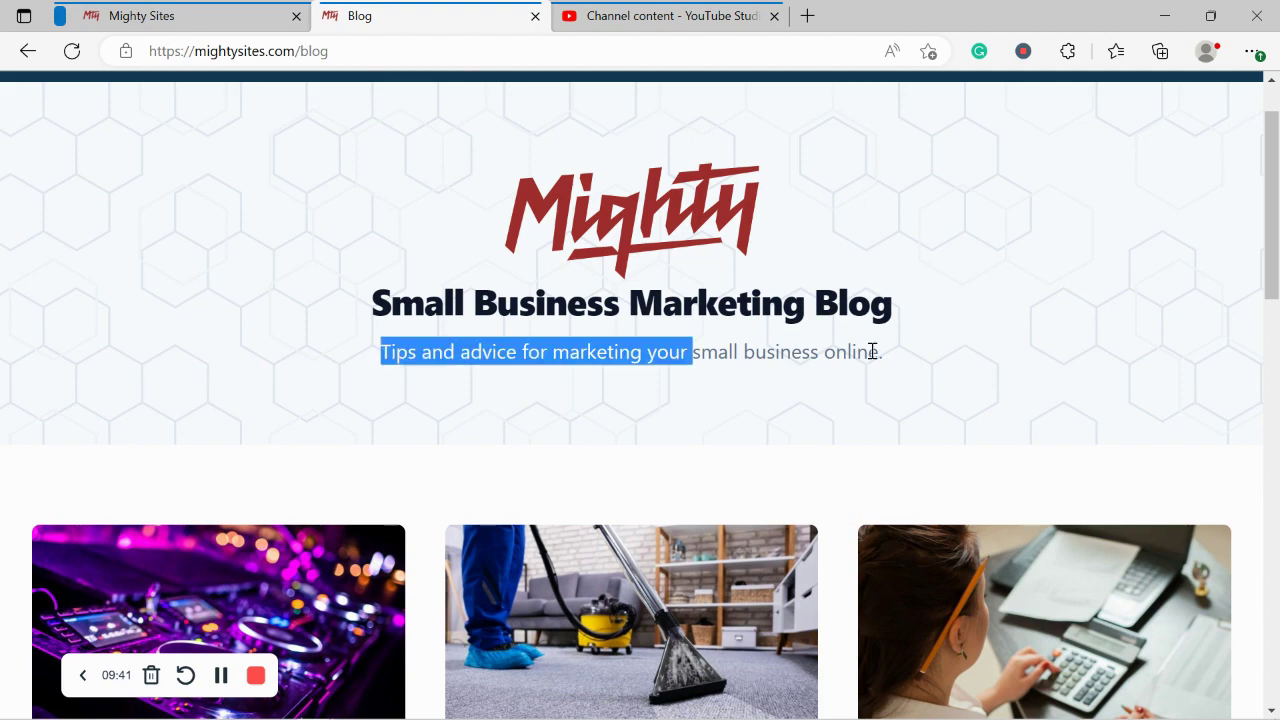
{"action": "left_click", "coordinate": [563, 447]}
{"action": "scroll", "coordinate": [563, 447], "scroll_direction": "down", "scroll_amount": 4}
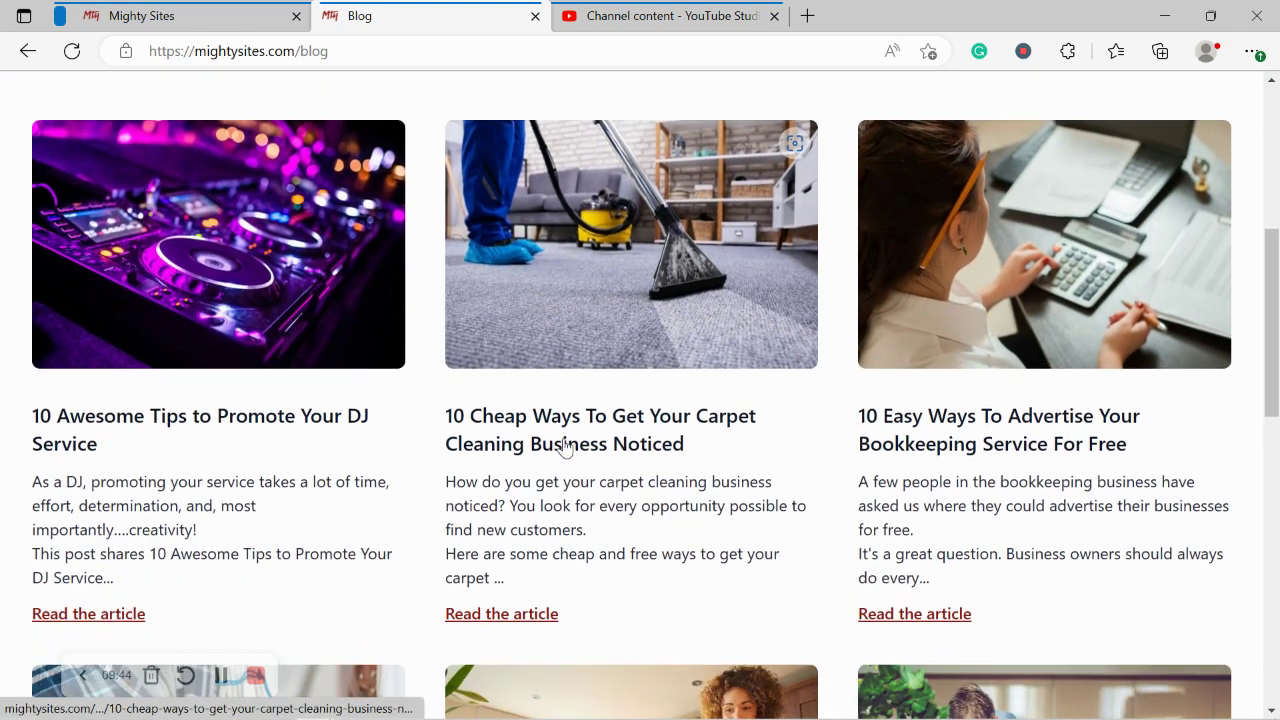
{"action": "scroll", "coordinate": [563, 447], "scroll_direction": "down", "scroll_amount": 2}
{"action": "scroll", "coordinate": [565, 447], "scroll_direction": "down", "scroll_amount": 2}
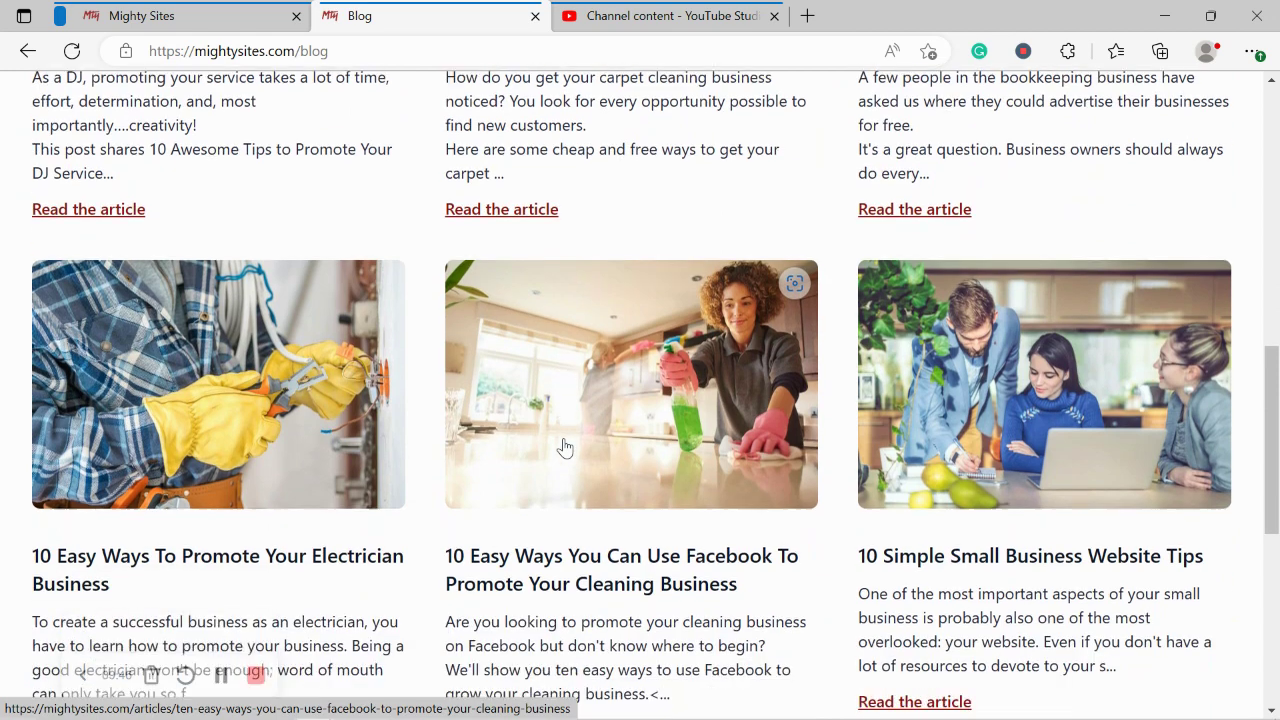
{"action": "scroll", "coordinate": [565, 447], "scroll_direction": "down", "scroll_amount": 1}
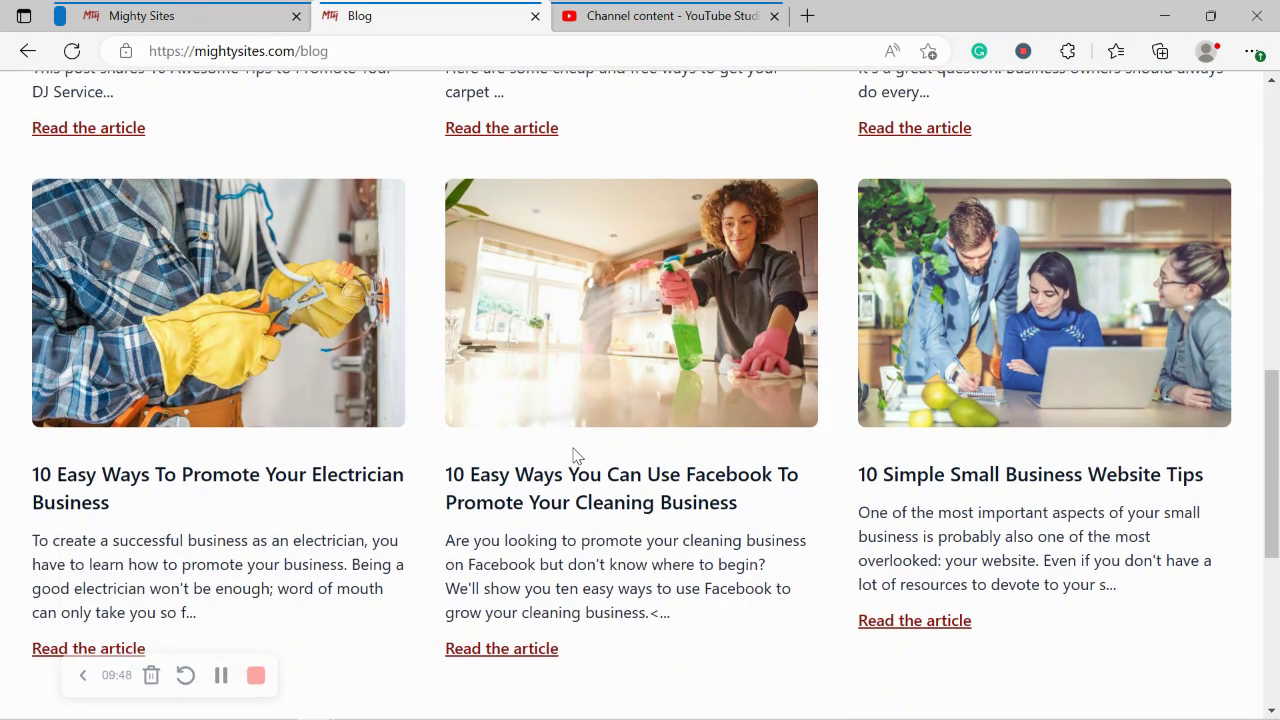
{"action": "scroll", "coordinate": [575, 455], "scroll_direction": "down", "scroll_amount": 2}
{"action": "left_click", "coordinate": [135, 12]}
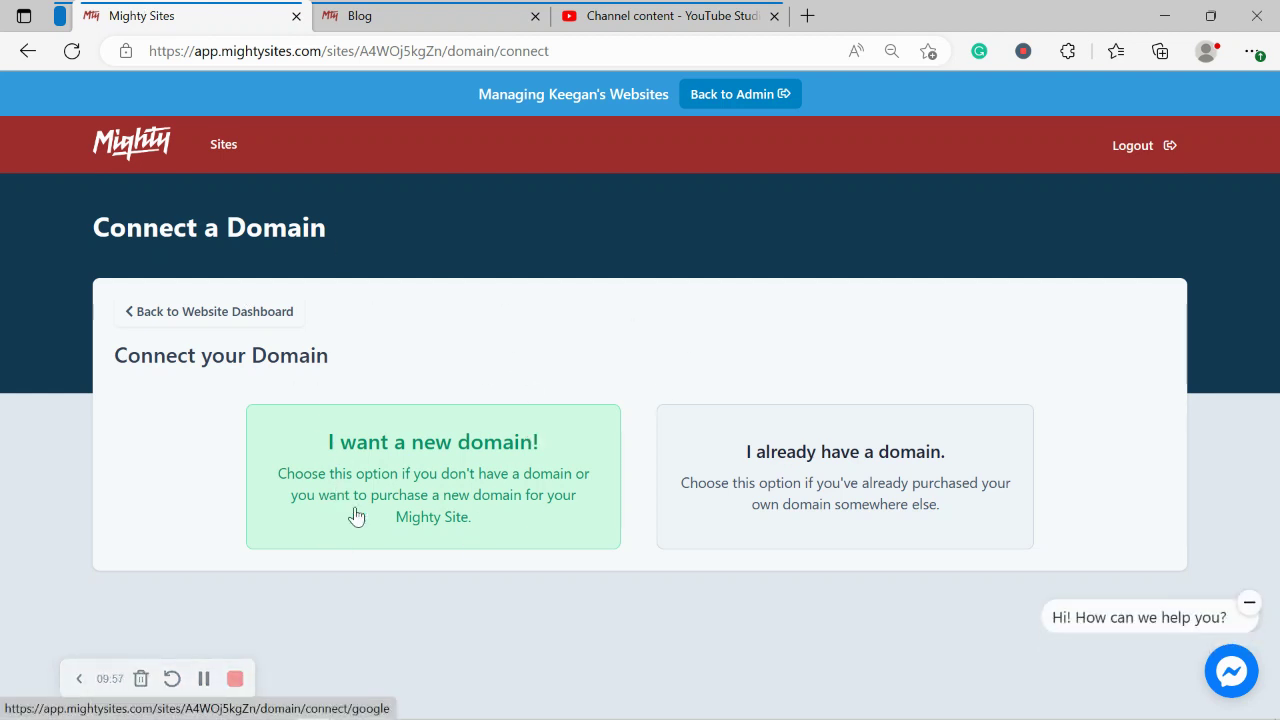
- Return to the Rochelle's Bubble Tea dashboard, review its Live status, and check the empty leads list
{"action": "left_click", "coordinate": [259, 320]}
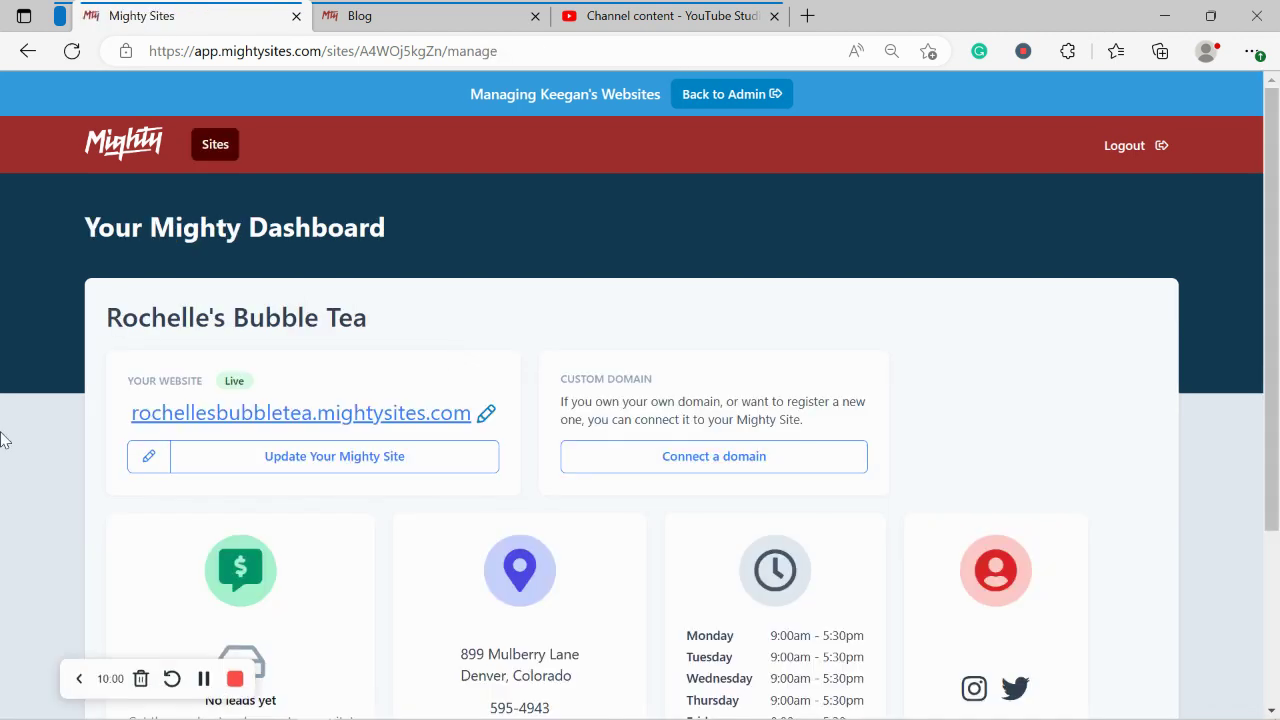
{"action": "scroll", "coordinate": [3, 440], "scroll_direction": "down", "scroll_amount": 2}
{"action": "scroll", "coordinate": [3, 440], "scroll_direction": "down", "scroll_amount": 1}
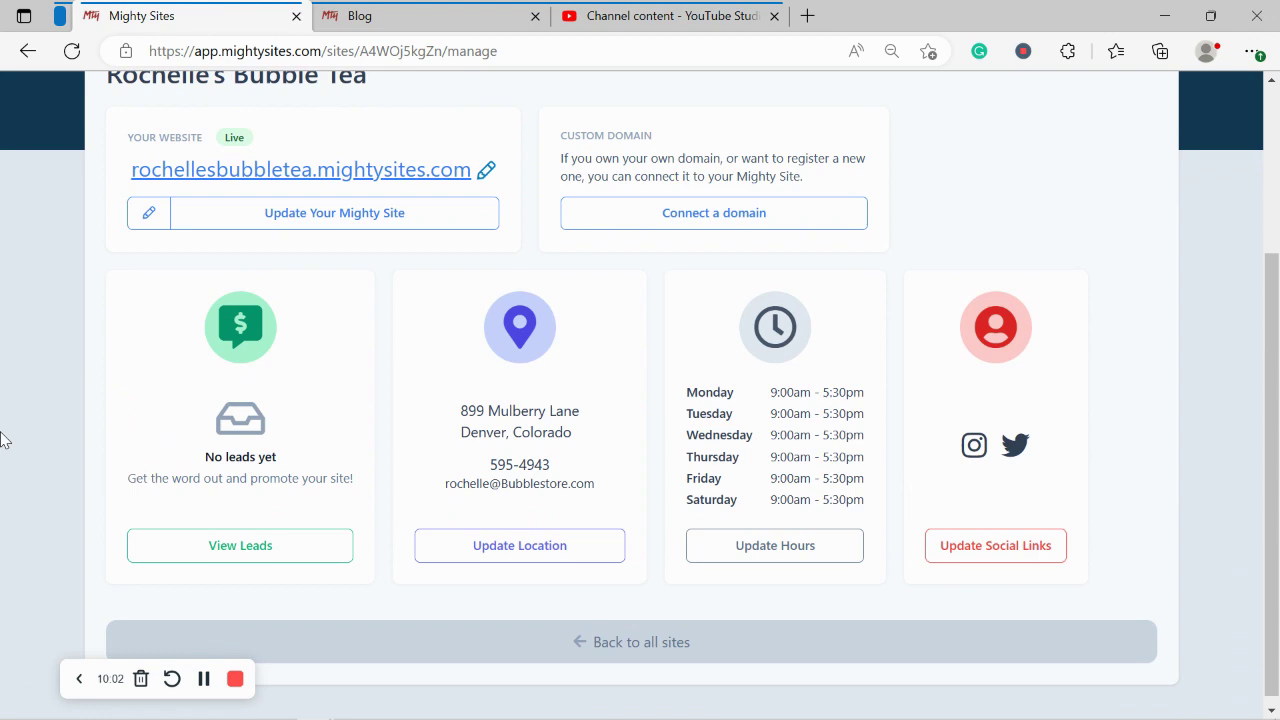
{"action": "scroll", "coordinate": [3, 440], "scroll_direction": "up", "scroll_amount": 3}
{"action": "scroll", "coordinate": [3, 440], "scroll_direction": "down", "scroll_amount": 2}
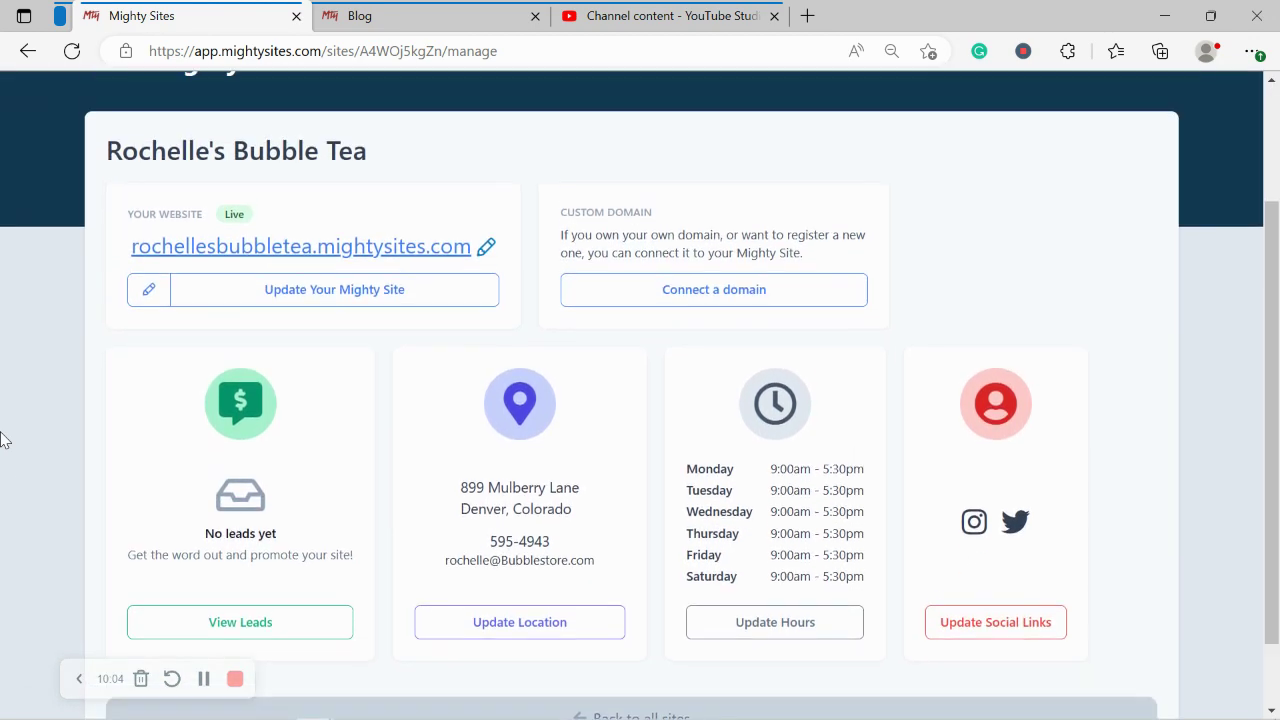
{"action": "scroll", "coordinate": [3, 440], "scroll_direction": "up", "scroll_amount": 3}
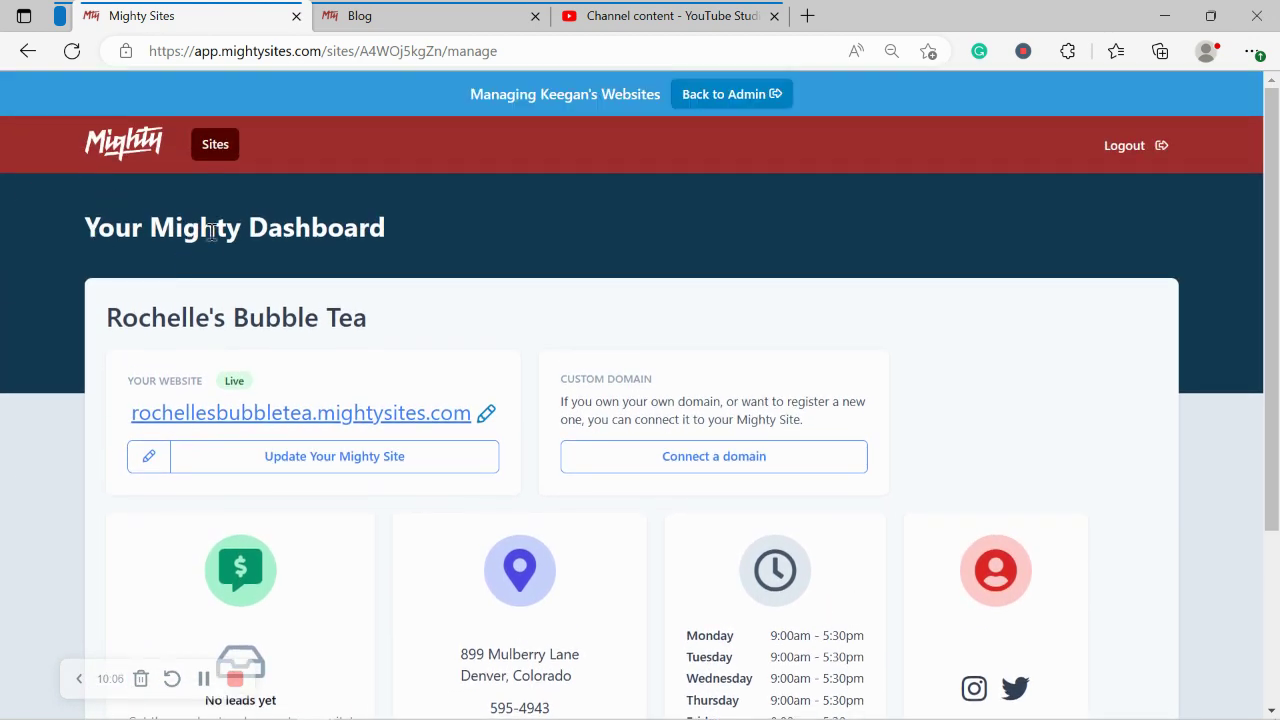
{"action": "scroll", "coordinate": [212, 235], "scroll_direction": "down", "scroll_amount": 3}
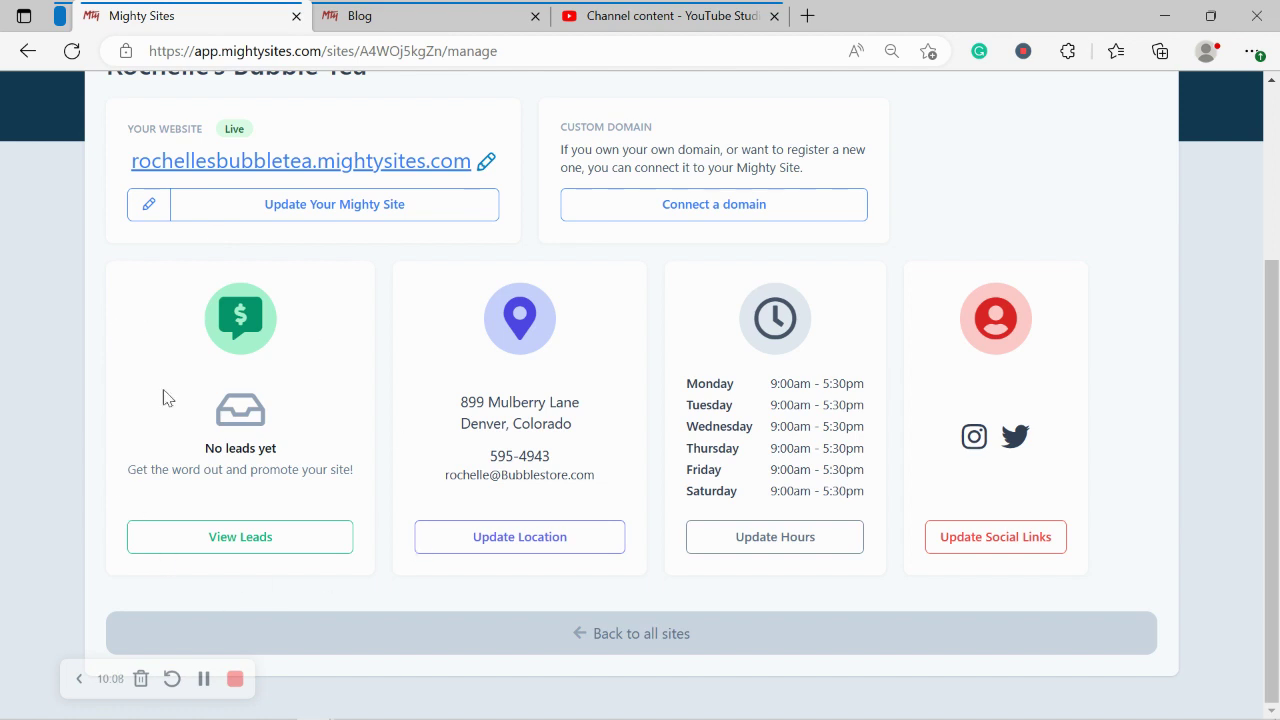
{"action": "left_click", "coordinate": [240, 537]}
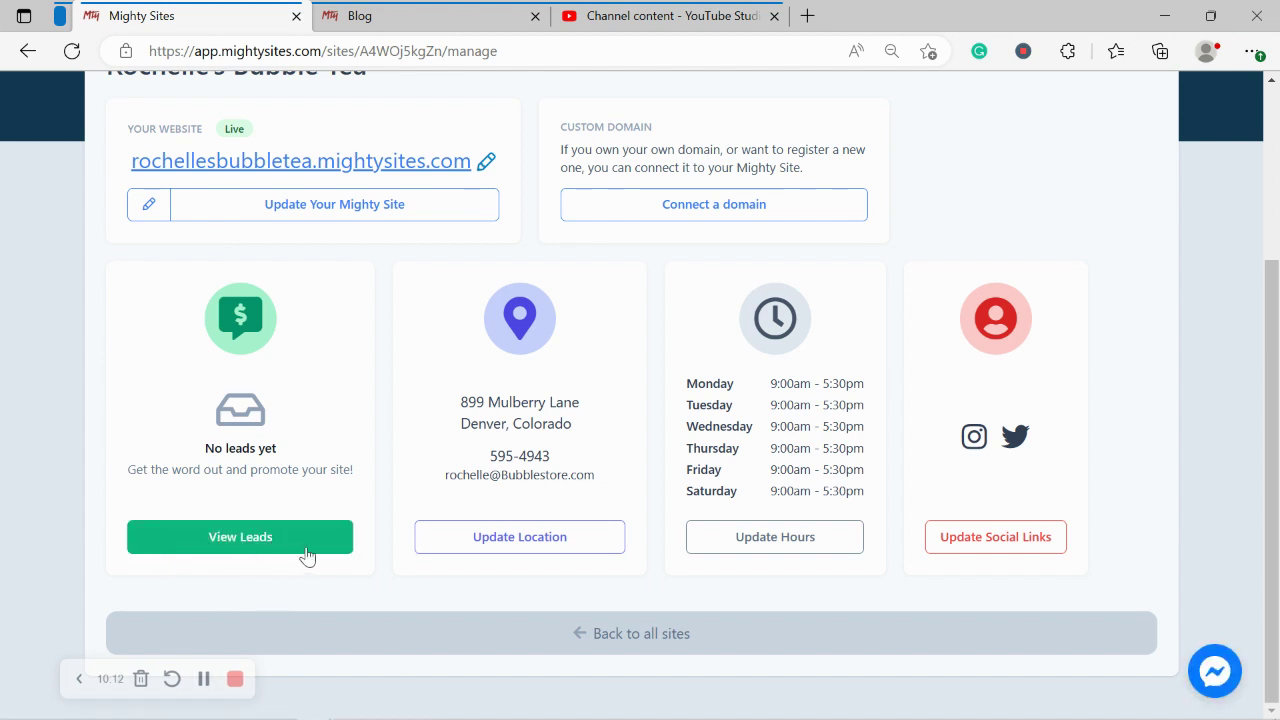
{"action": "scroll", "coordinate": [307, 556], "scroll_direction": "up", "scroll_amount": 2}
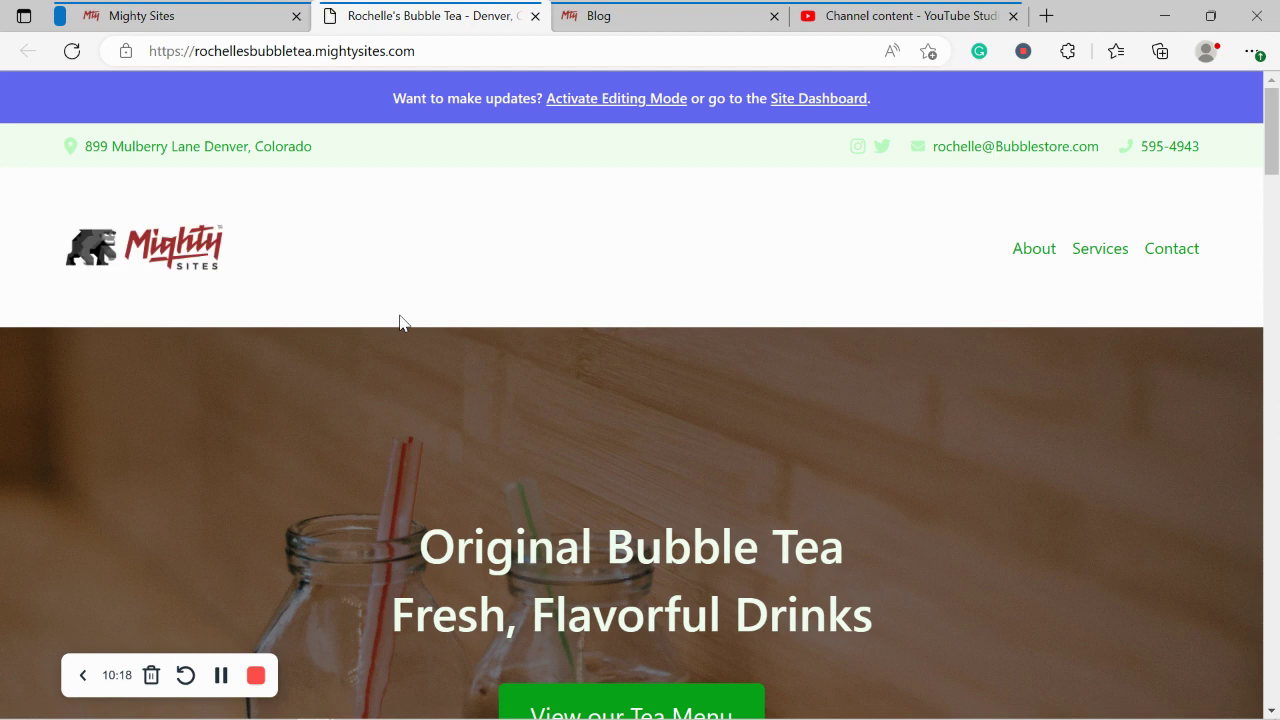
- Scroll the published site past its hero and green intro text down to About Us
{"action": "scroll", "coordinate": [400, 322], "scroll_direction": "down", "scroll_amount": 1}
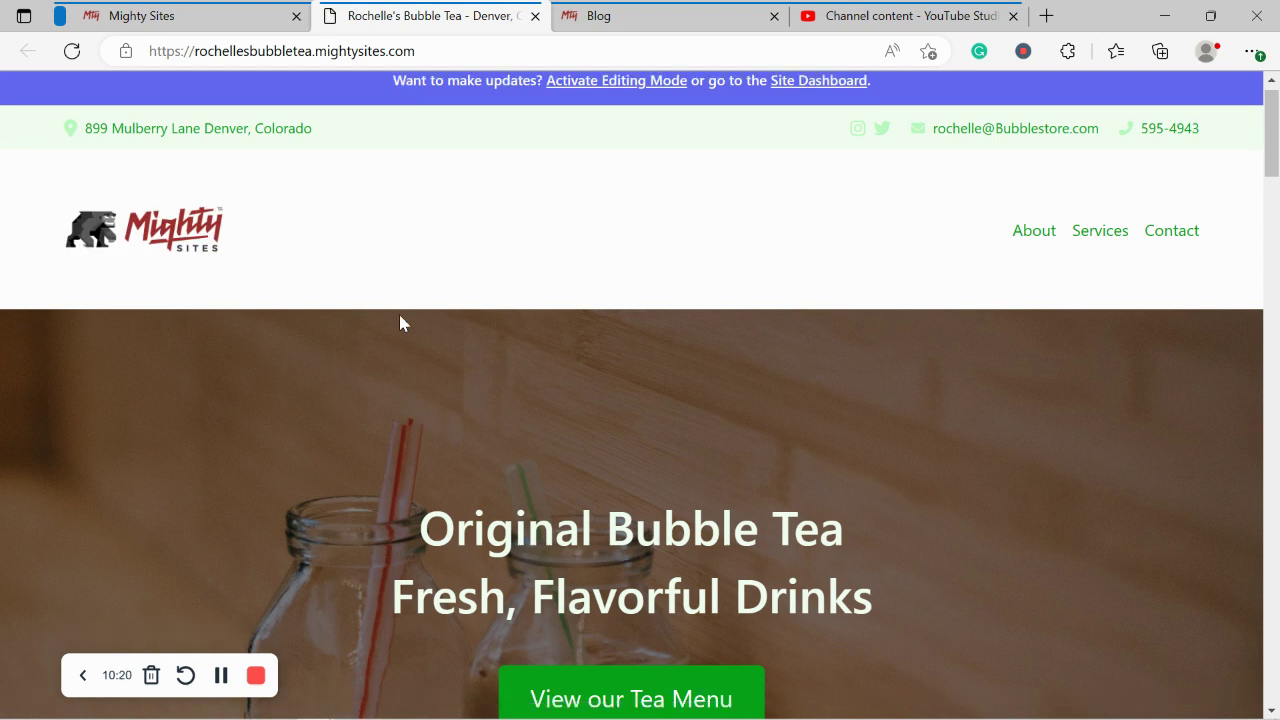
{"action": "scroll", "coordinate": [400, 322], "scroll_direction": "down", "scroll_amount": 1}
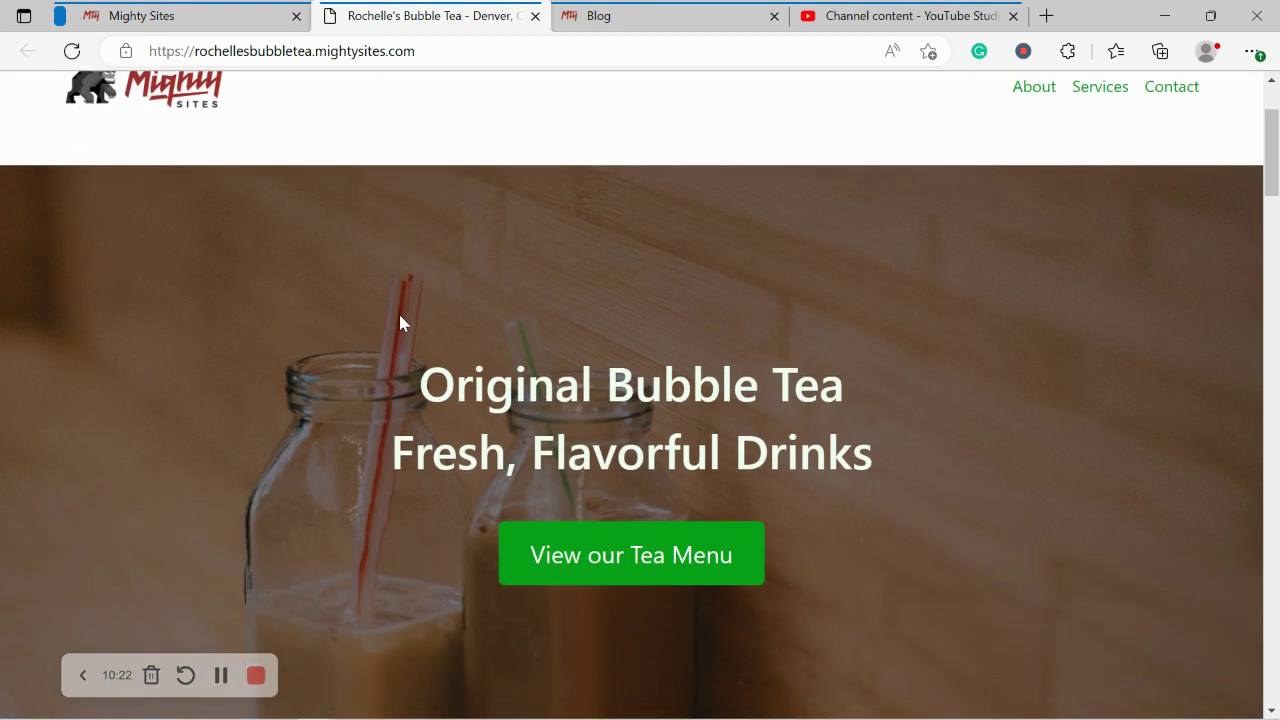
{"action": "scroll", "coordinate": [400, 322], "scroll_direction": "down", "scroll_amount": 1}
{"action": "scroll", "coordinate": [400, 320], "scroll_direction": "down", "scroll_amount": 1}
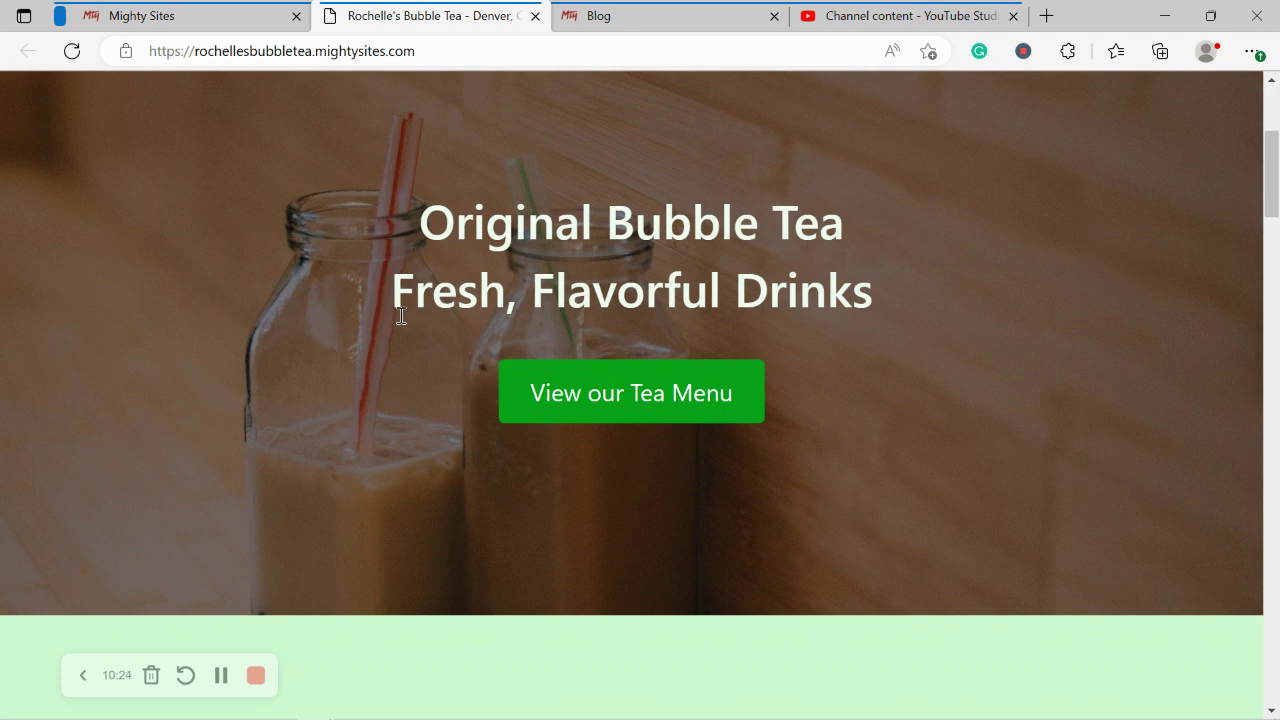
{"action": "scroll", "coordinate": [400, 316], "scroll_direction": "down", "scroll_amount": 1}
{"action": "scroll", "coordinate": [400, 316], "scroll_direction": "down", "scroll_amount": 1}
{"action": "scroll", "coordinate": [400, 318], "scroll_direction": "down", "scroll_amount": 2}
{"action": "scroll", "coordinate": [400, 320], "scroll_direction": "down", "scroll_amount": 2}
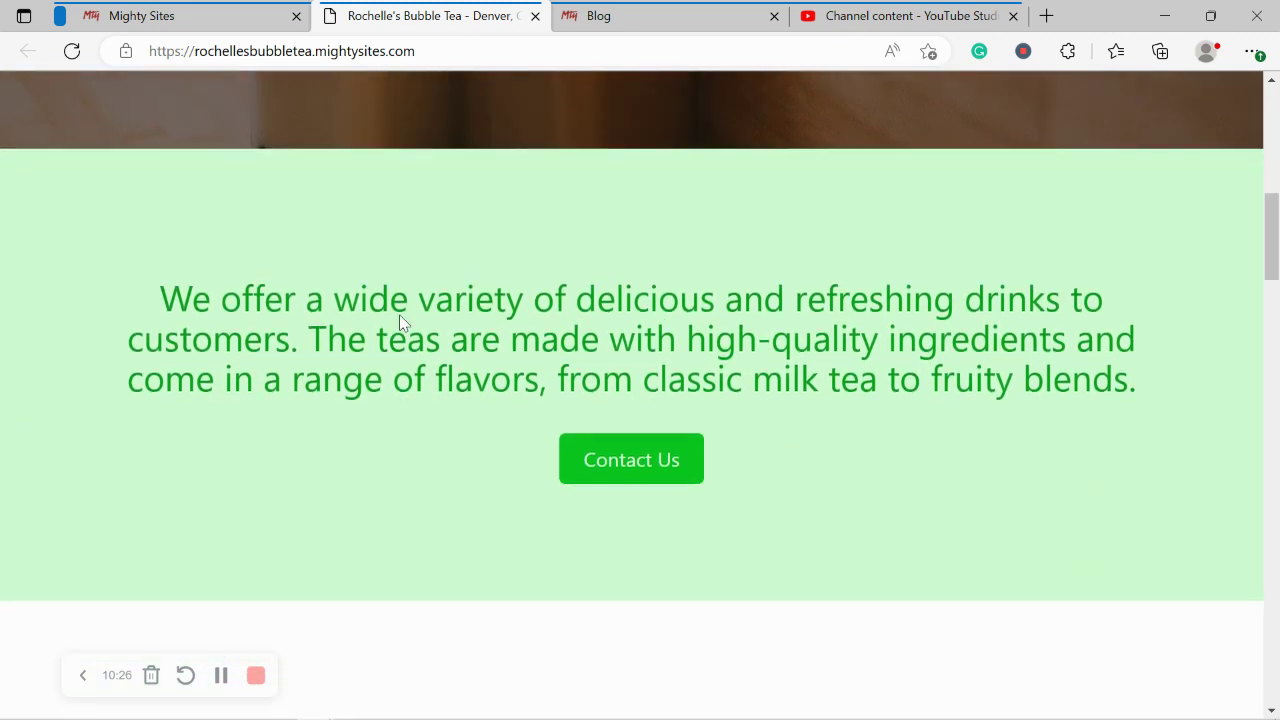
{"action": "scroll", "coordinate": [400, 316], "scroll_direction": "down", "scroll_amount": 1}
{"action": "scroll", "coordinate": [400, 318], "scroll_direction": "down", "scroll_amount": 1}
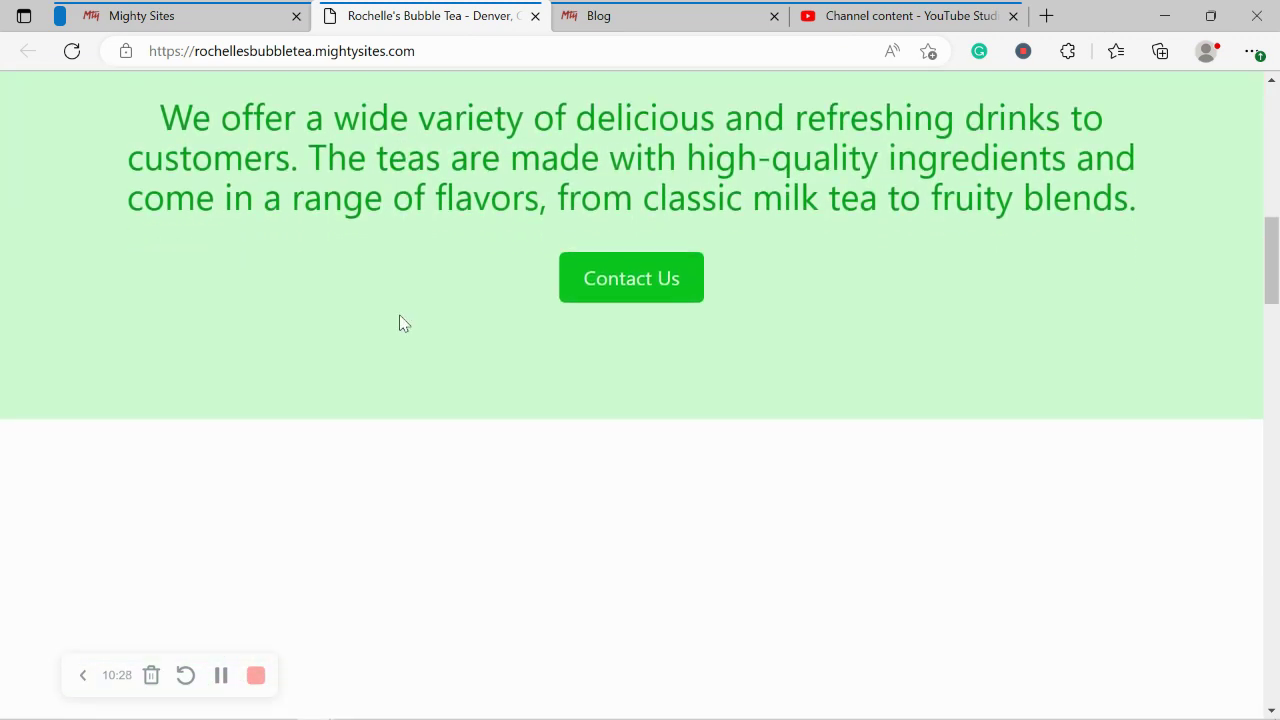
{"action": "scroll", "coordinate": [402, 322], "scroll_direction": "down", "scroll_amount": 1}
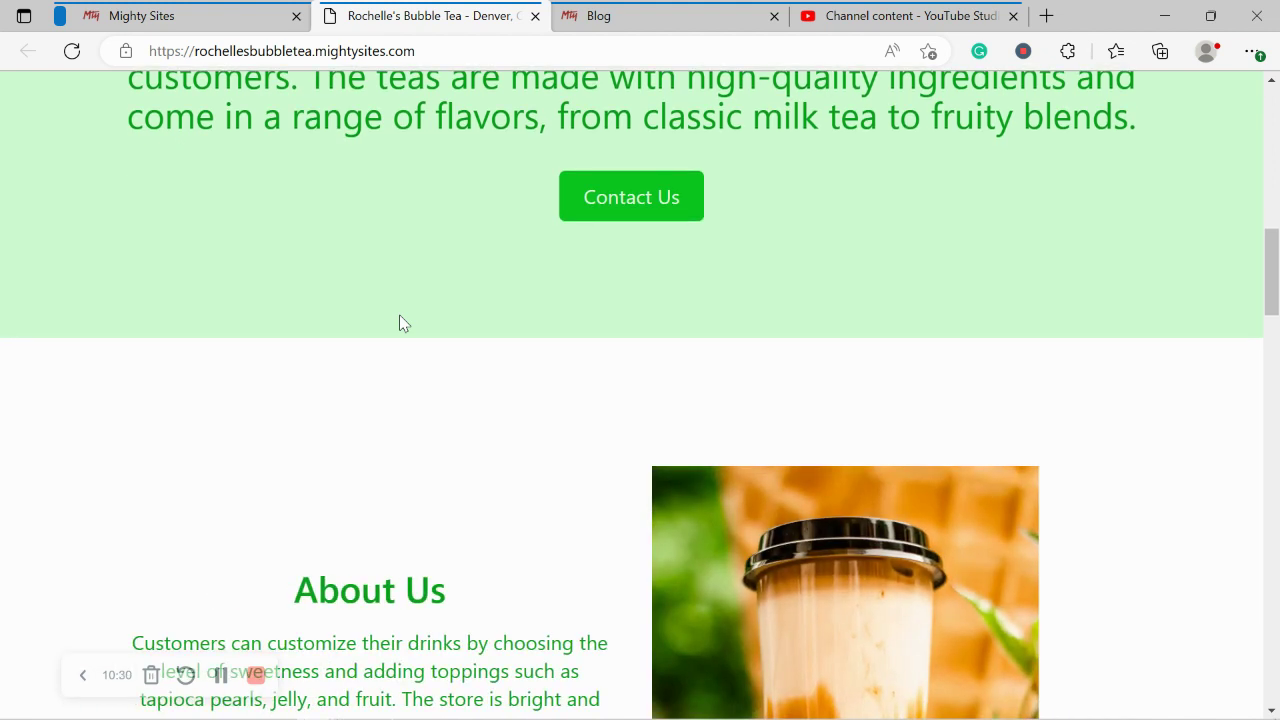